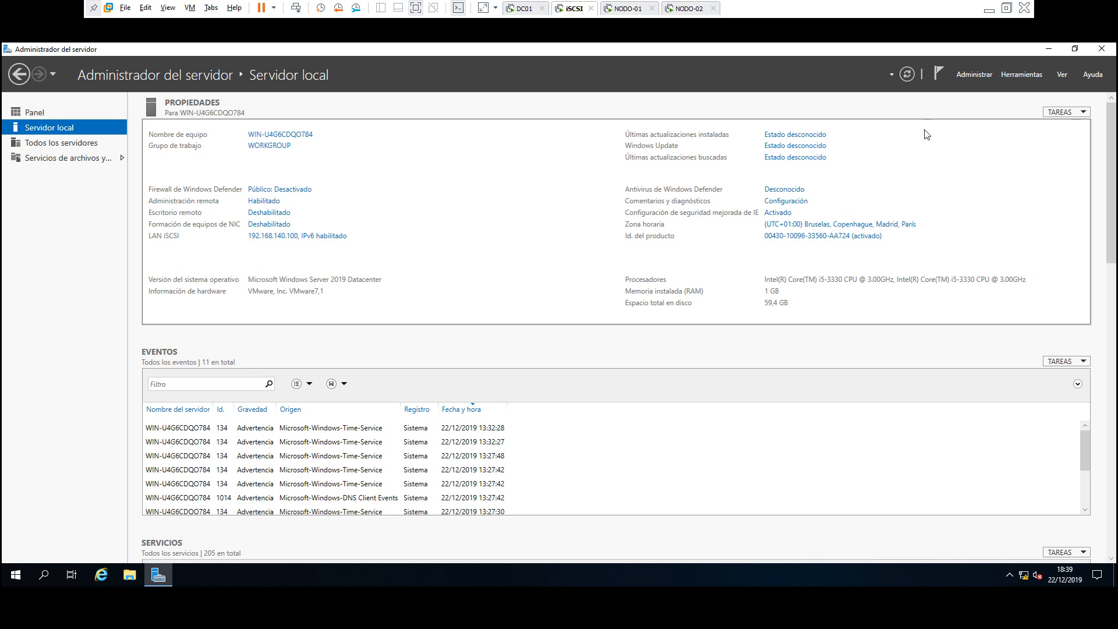
pyautogui.click(32, 111)
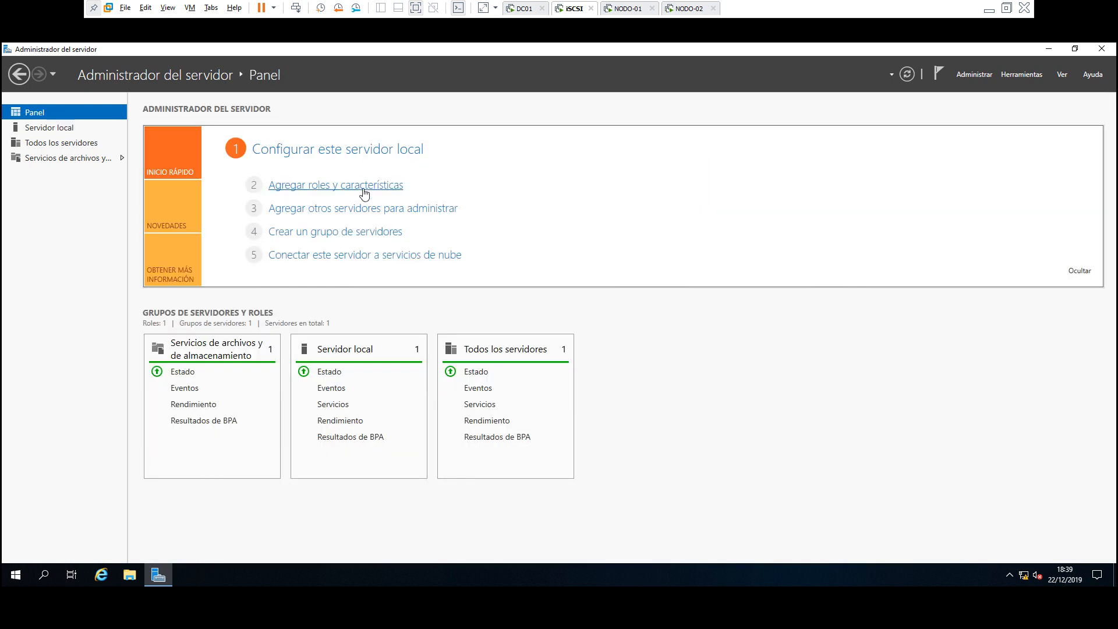
pyautogui.click(365, 190)
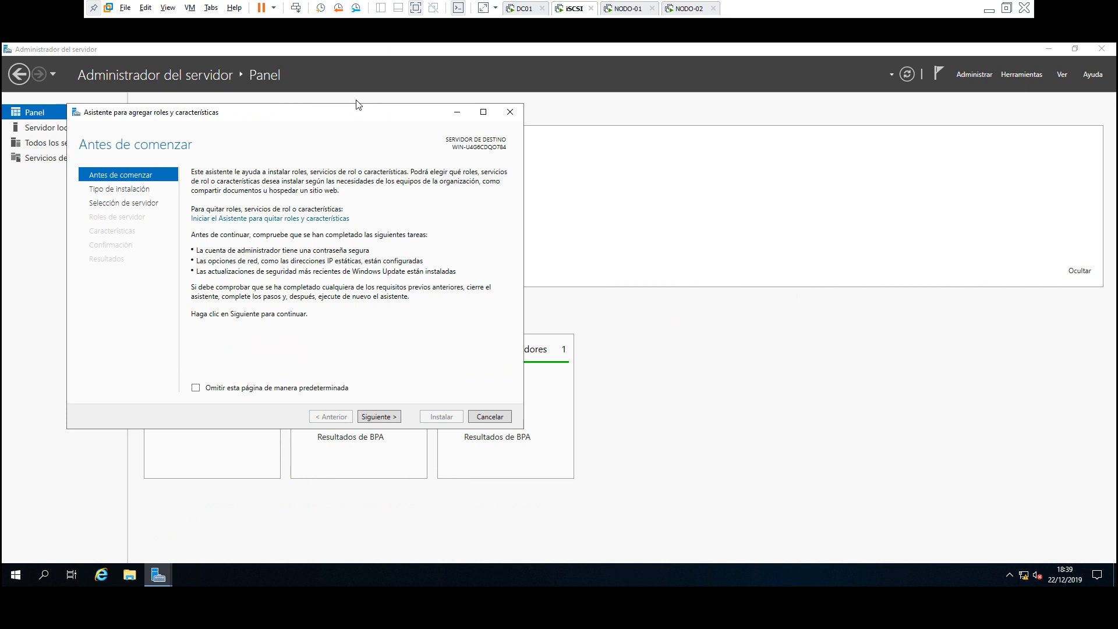
pyautogui.moveTo(365, 116); pyautogui.dragTo(522, 121)
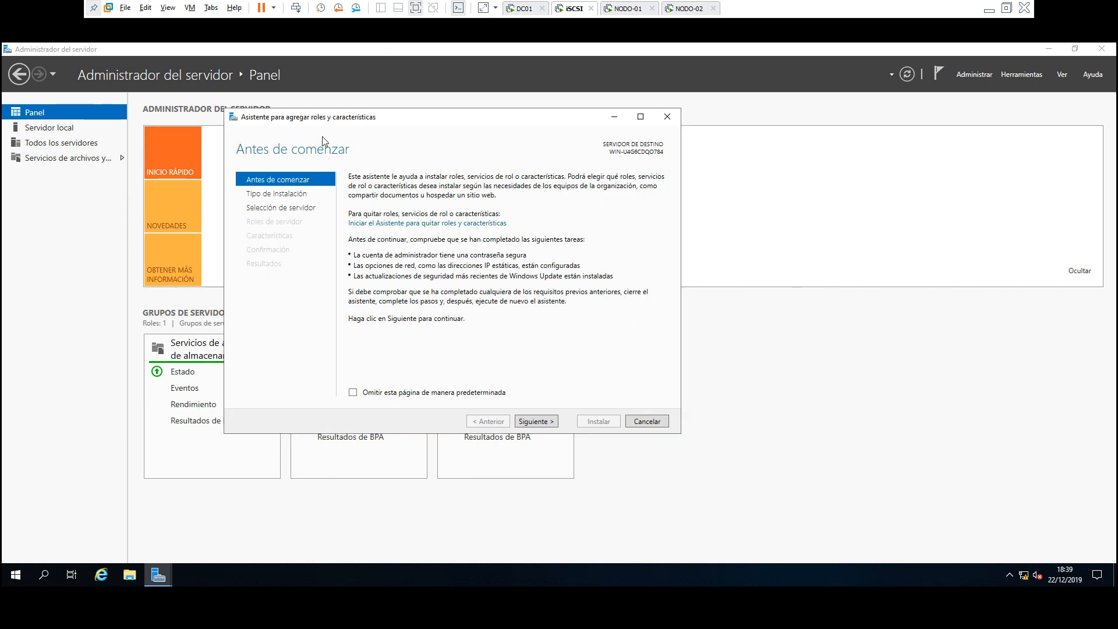
pyautogui.click(653, 425)
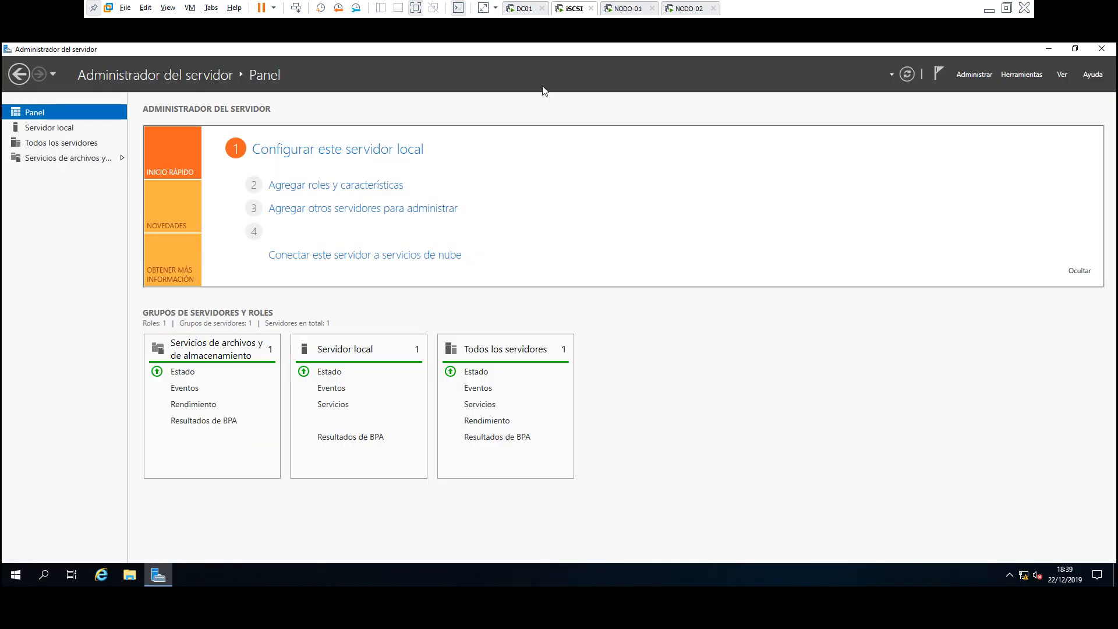
# In the iSCSI virtual machine's settings, begin adding a new 200 GB virtual hard disk split into multiple files
pyautogui.rightClick(574, 12)
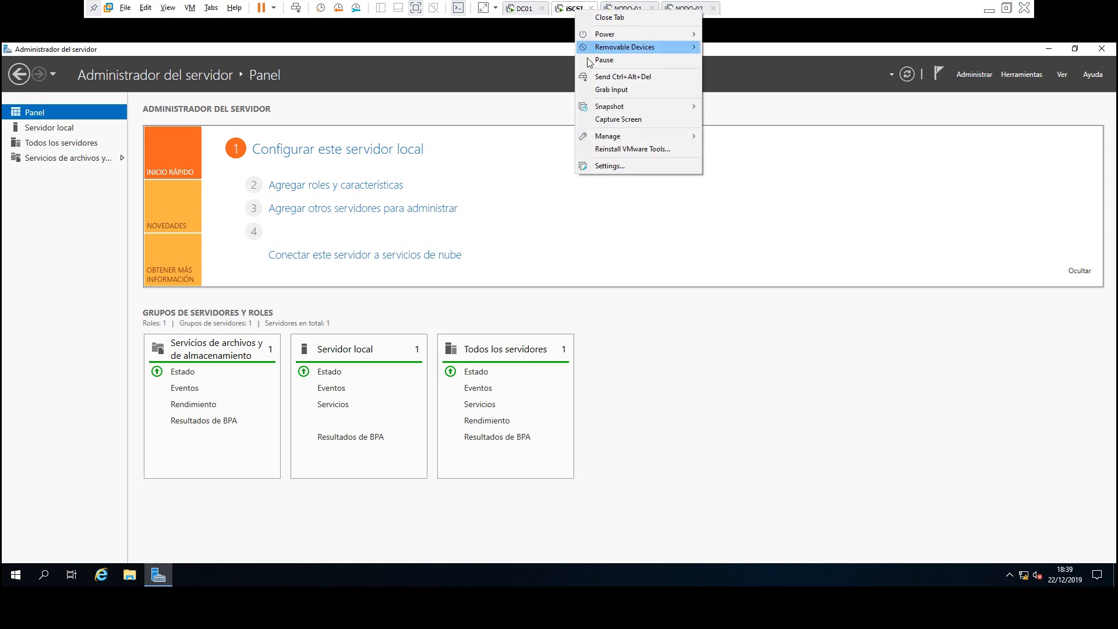
pyautogui.click(643, 173)
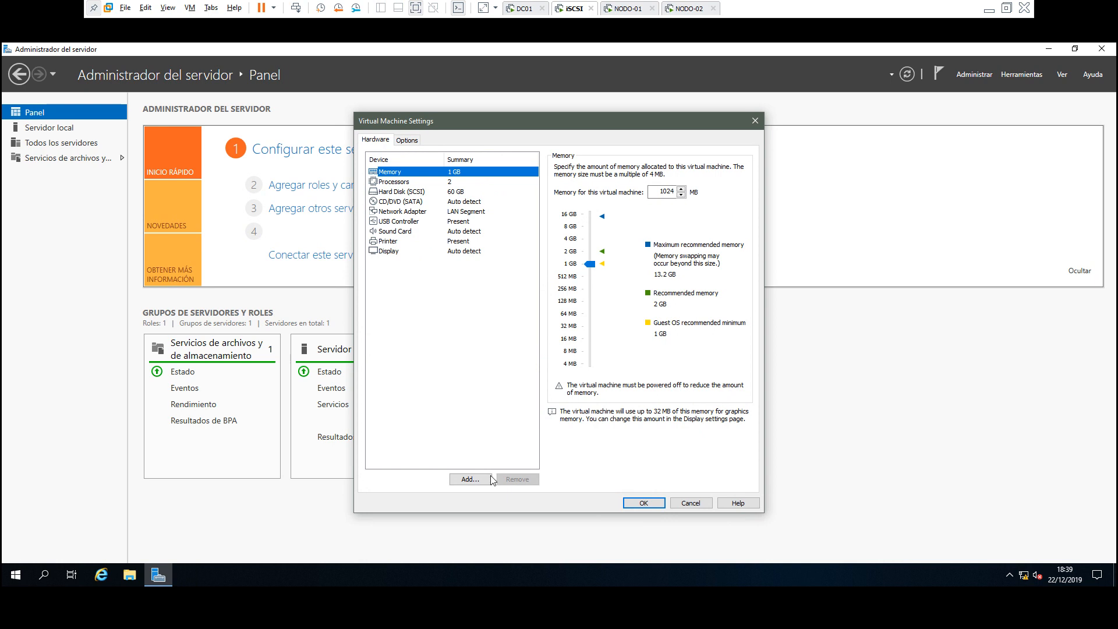
pyautogui.click(486, 481)
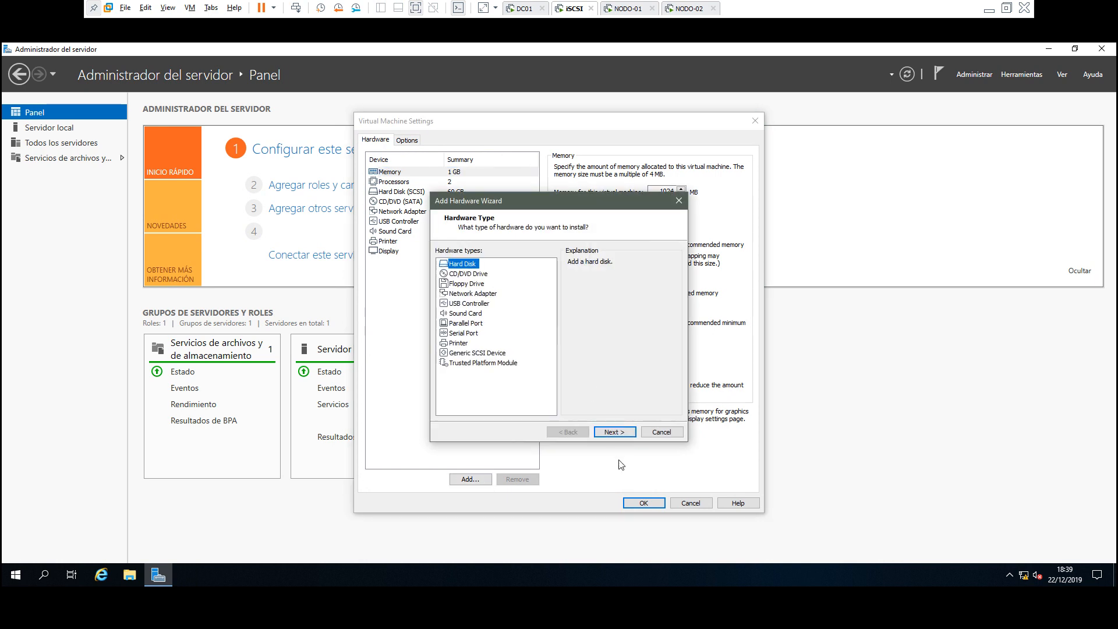
pyautogui.click(624, 434)
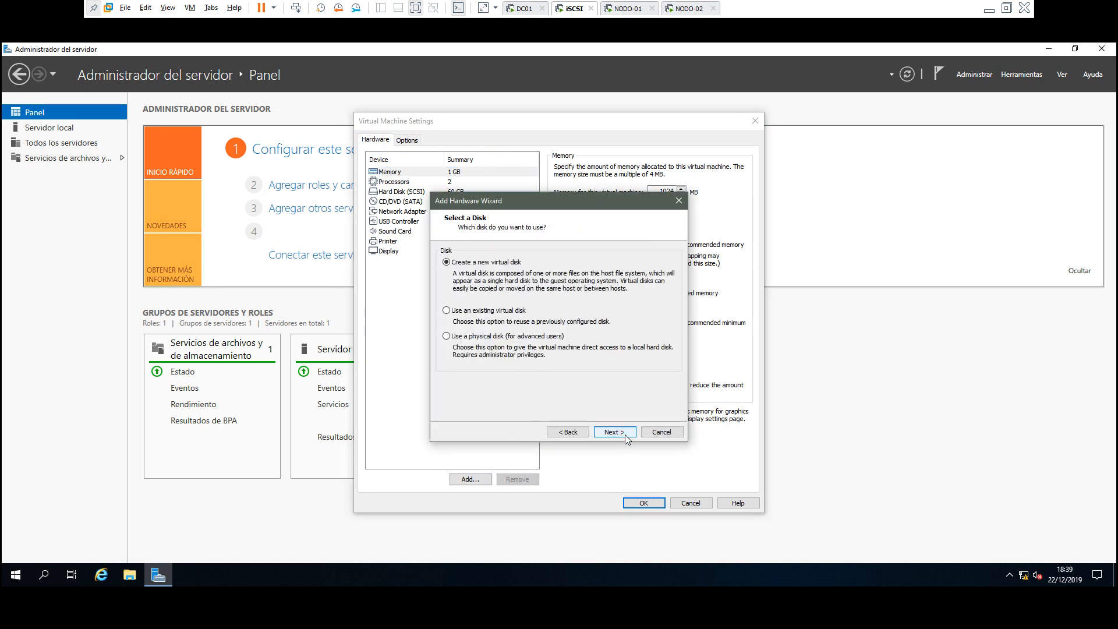
pyautogui.click(614, 432)
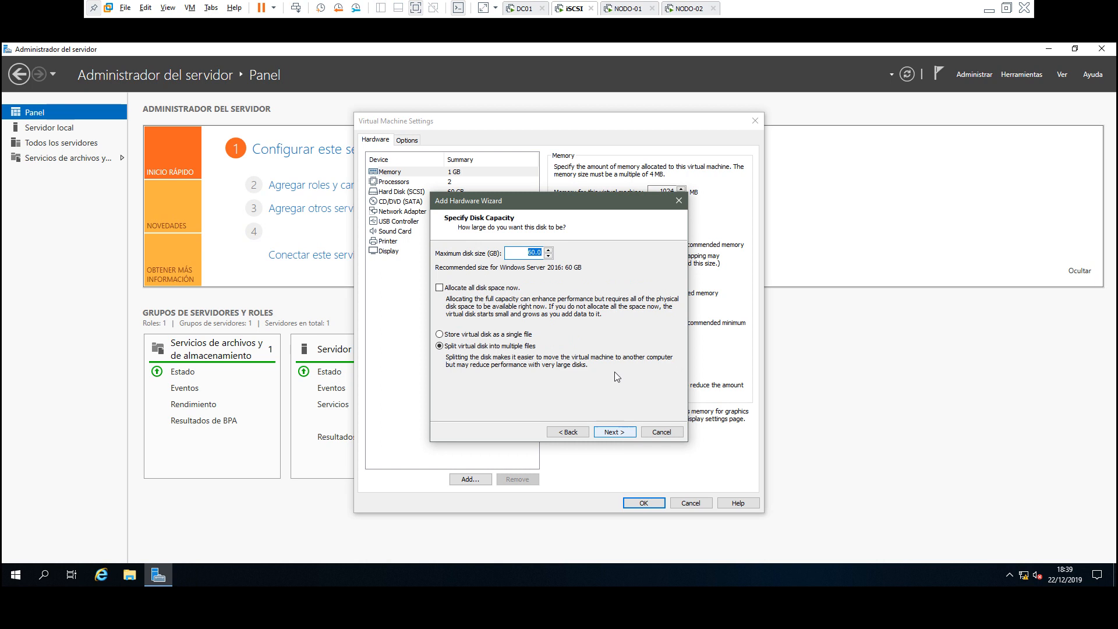
pyautogui.moveTo(536, 248); pyautogui.dragTo(521, 252)
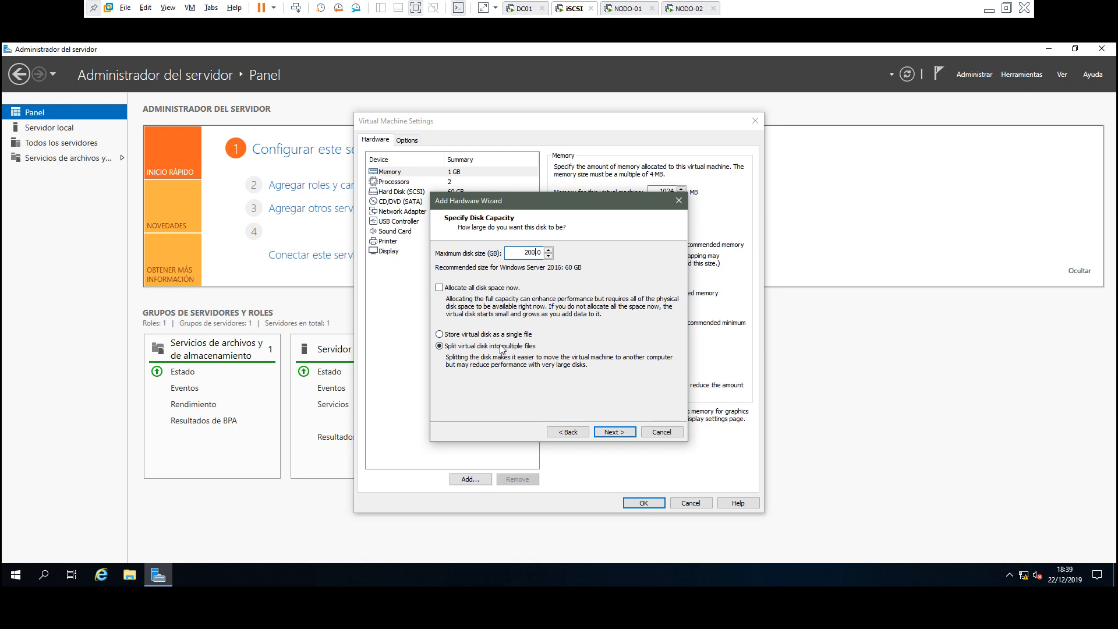
pyautogui.click(619, 431)
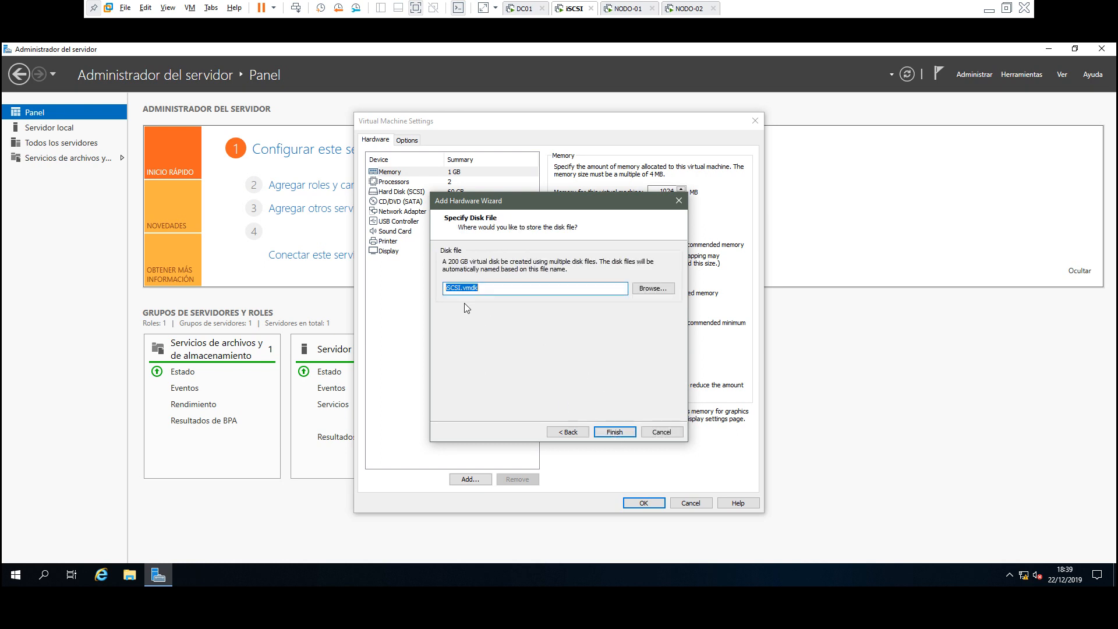
# Name the new disk file iSCSI-Almacenamiento-1.vmdk and finish adding the disk
pyautogui.click(462, 287)
pyautogui.click(460, 288)
pyautogui.write('-Almacenamiento-1')
pyautogui.click(614, 432)
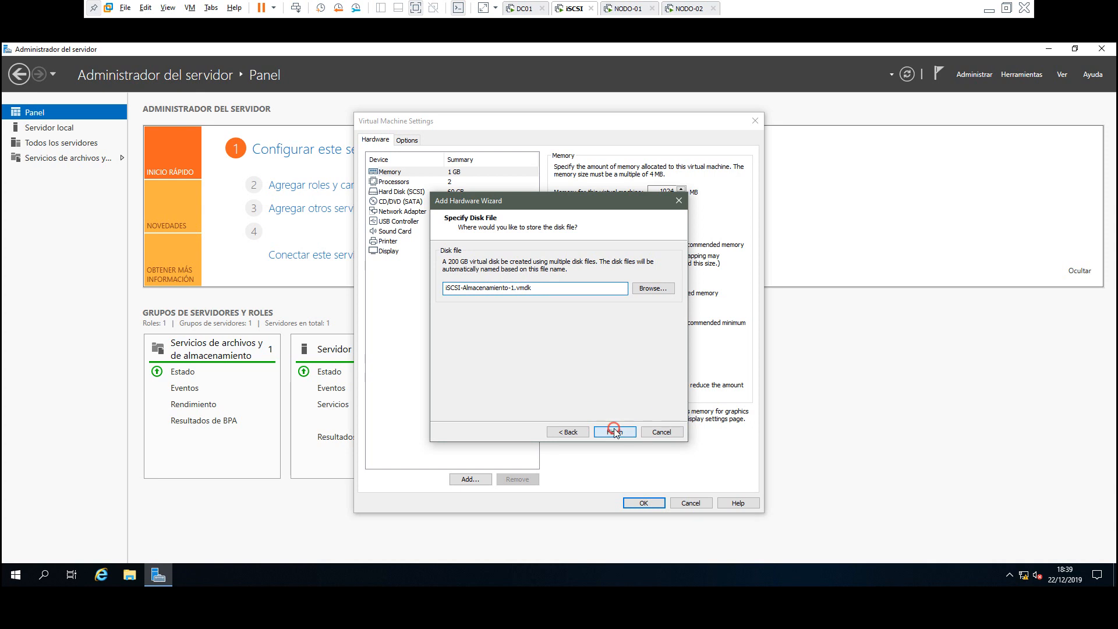
# Begin adding a second new virtual hard disk of 200 GB, split into multiple files
pyautogui.click(484, 481)
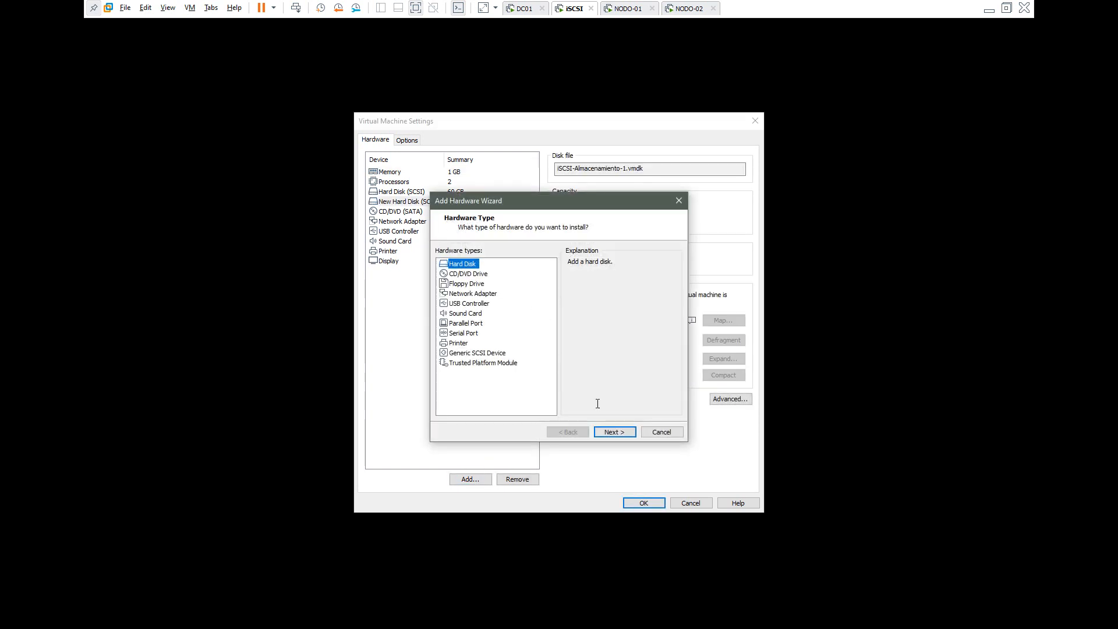
pyautogui.click(619, 436)
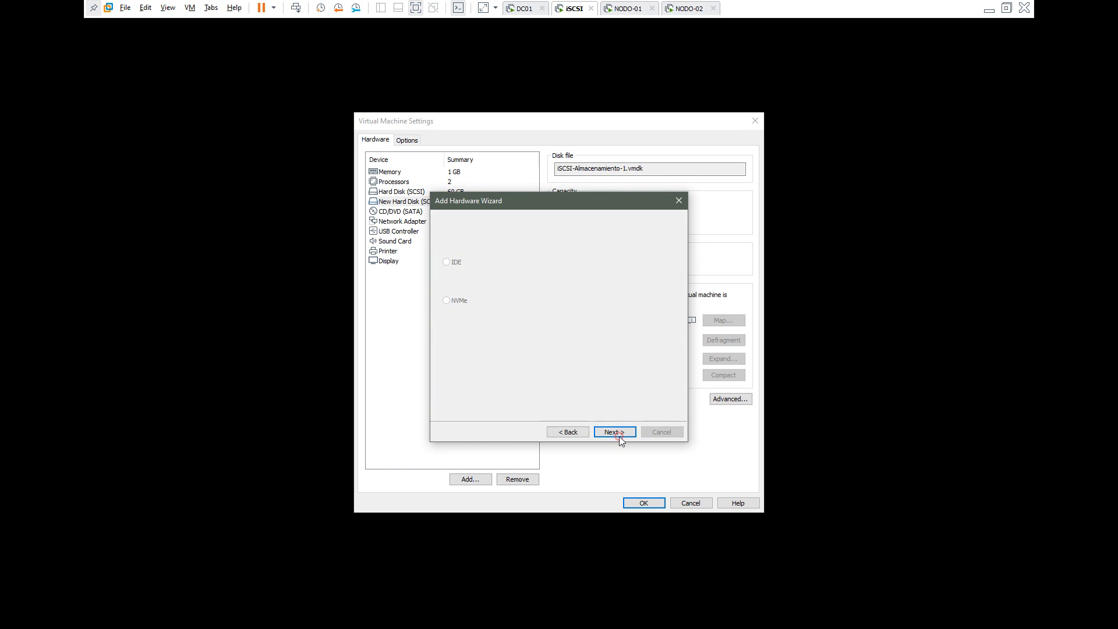
pyautogui.click(619, 435)
pyautogui.click(619, 435)
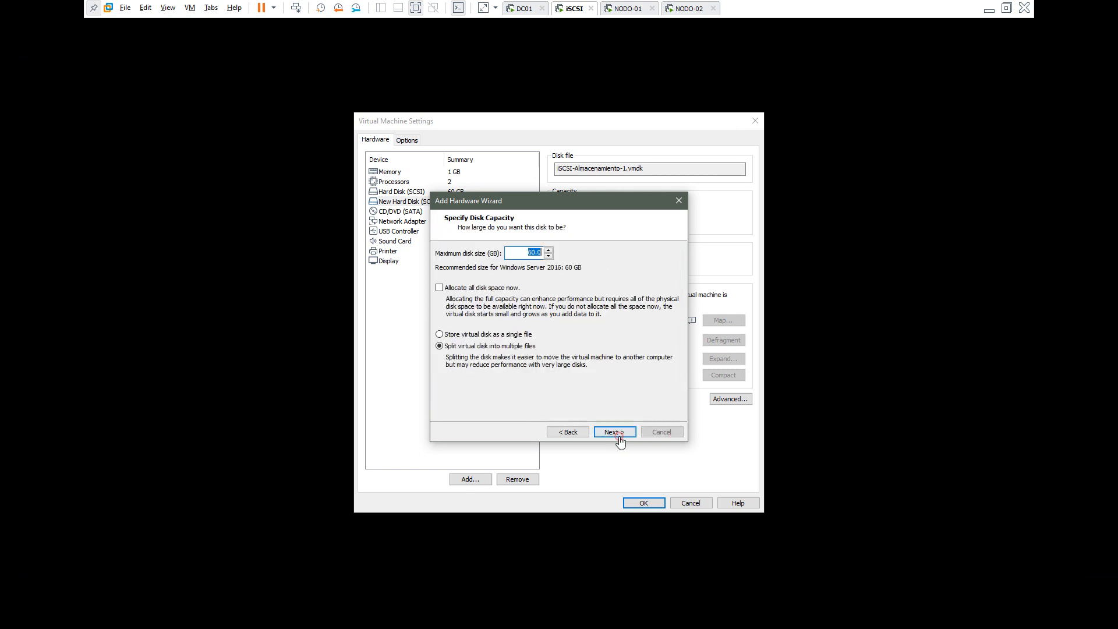
pyautogui.moveTo(532, 252); pyautogui.dragTo(495, 256)
pyautogui.write('20')
pyautogui.click(620, 435)
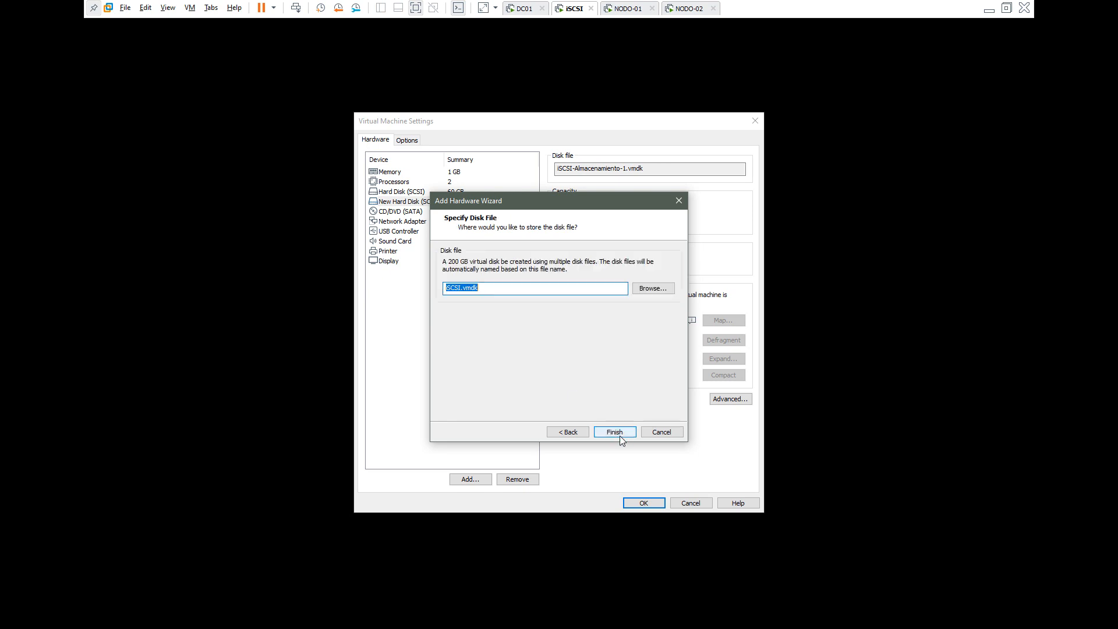
# Name the second disk file iSCSI-Almacenamiento-2.vmdk, finish adding it and apply the virtual machine settings
pyautogui.click(462, 288)
pyautogui.write('-Almacenamiento-2')
pyautogui.click(624, 433)
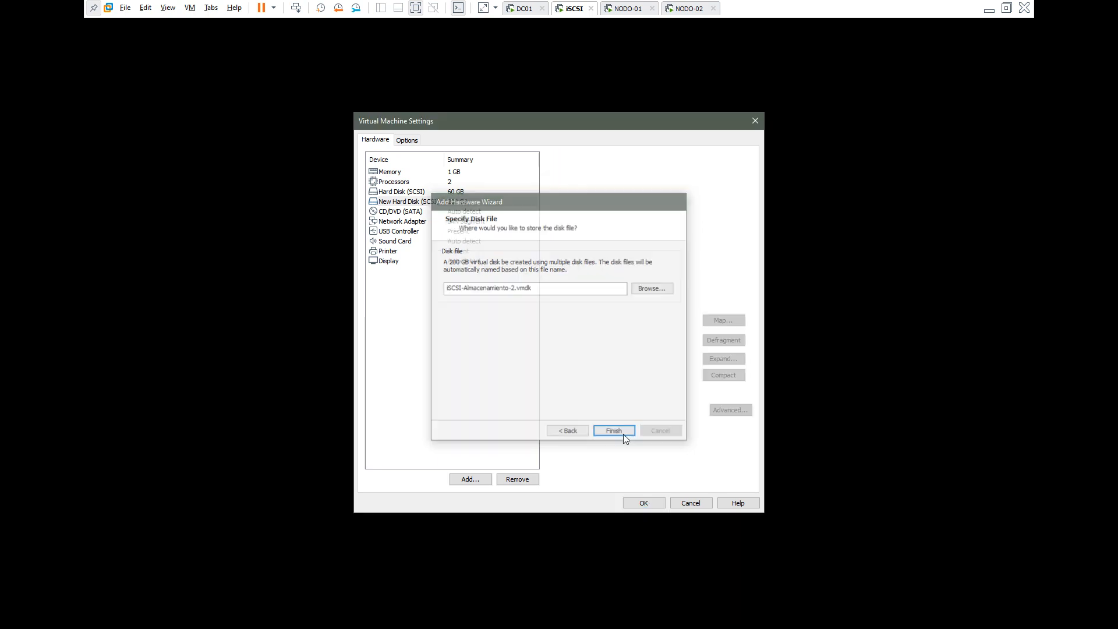
pyautogui.click(644, 503)
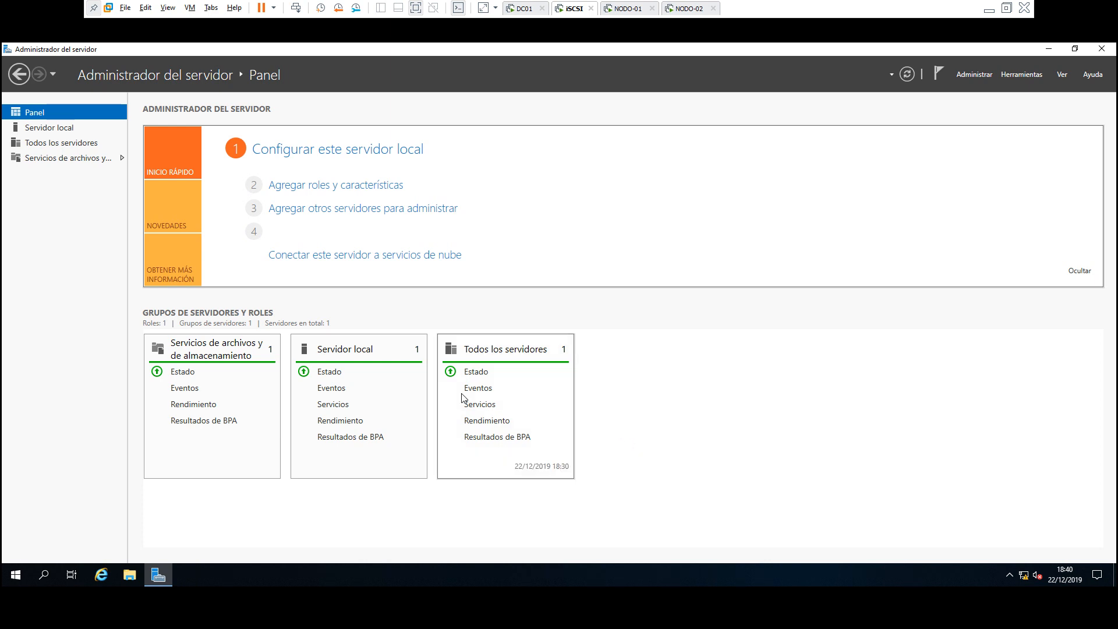
# Open Disk Management in the server's Computer Management console and maximize the window
pyautogui.click(1013, 76)
pyautogui.click(984, 90)
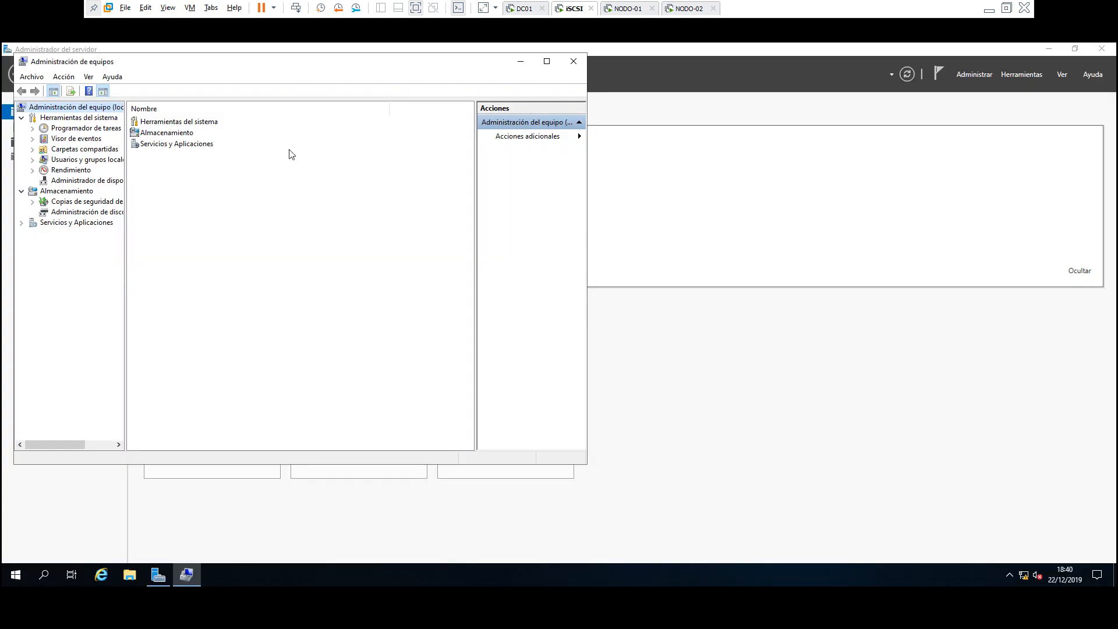
pyautogui.click(94, 212)
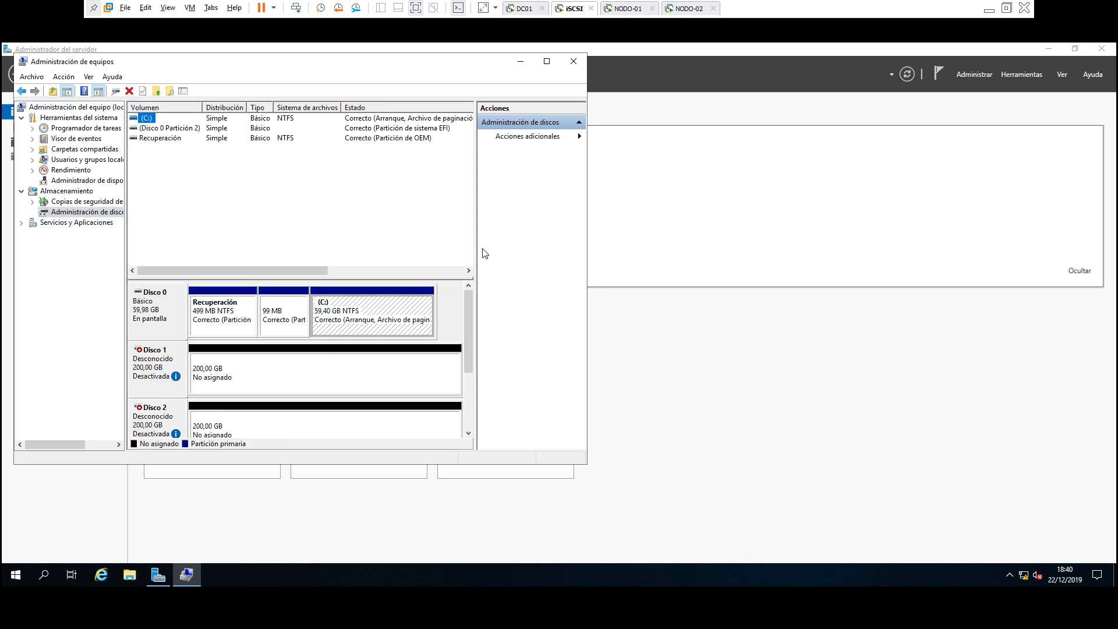
pyautogui.click(546, 61)
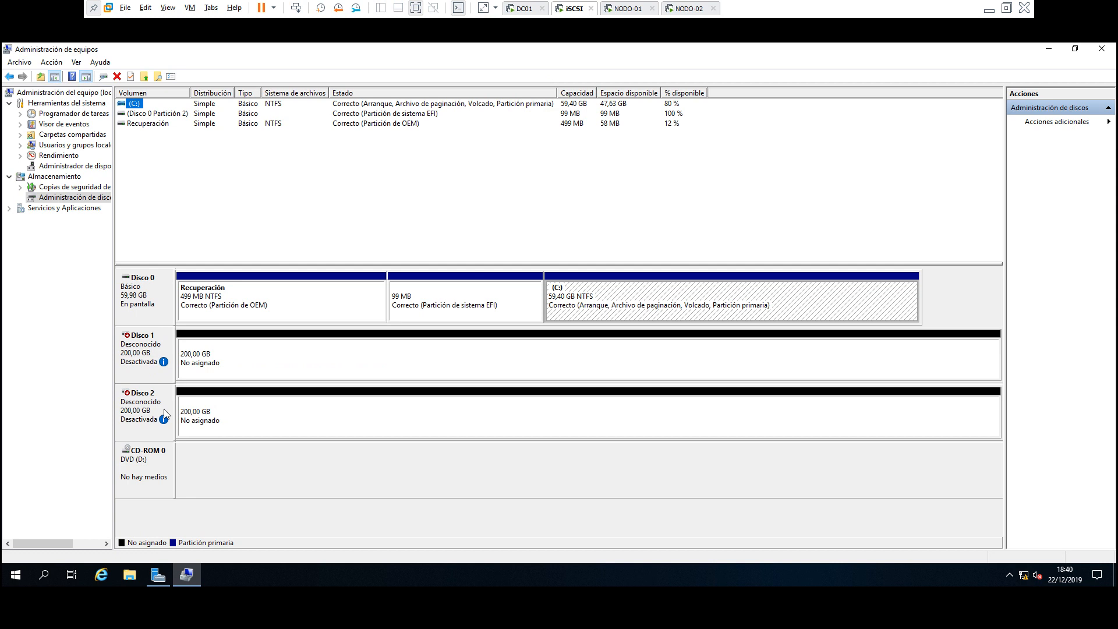
# Bring Disco 1 and Disco 2 online
pyautogui.rightClick(144, 352)
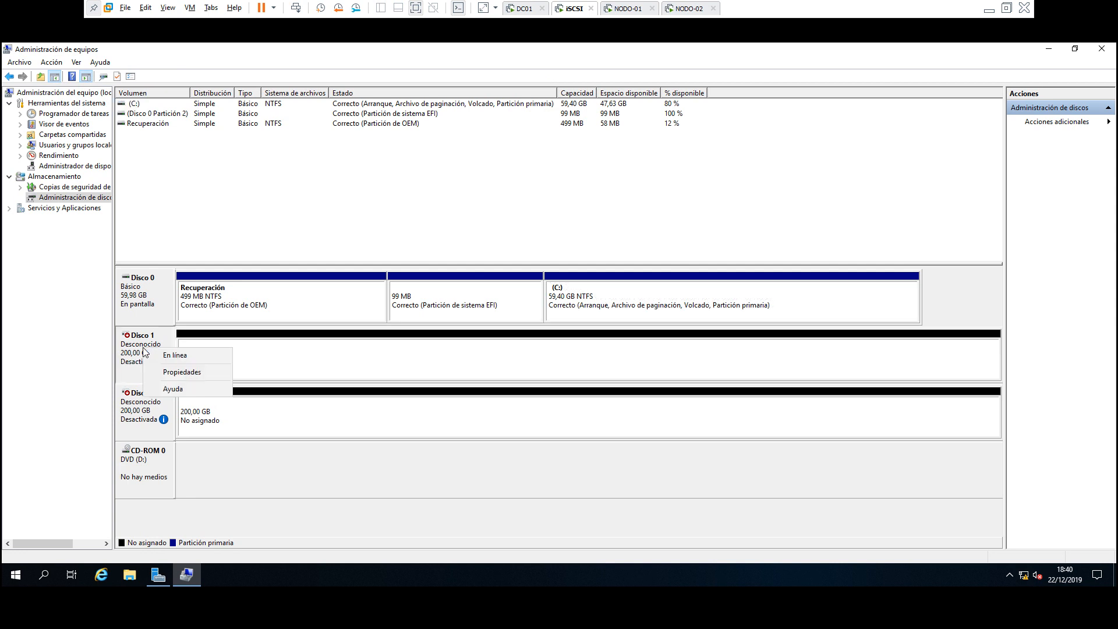
pyautogui.click(172, 358)
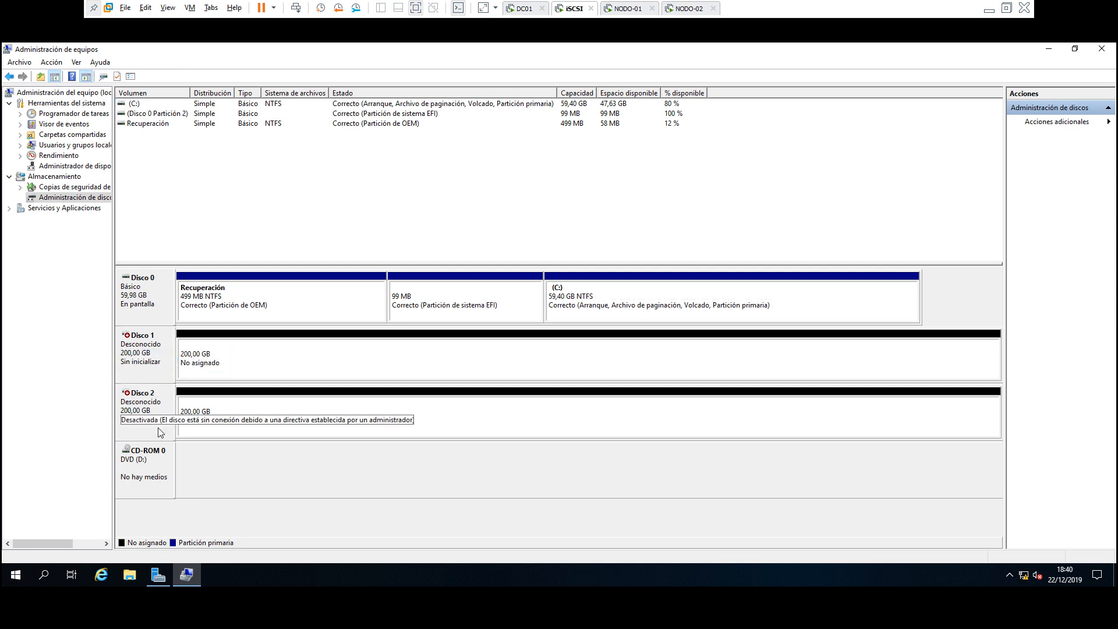
pyautogui.rightClick(154, 398)
pyautogui.click(174, 406)
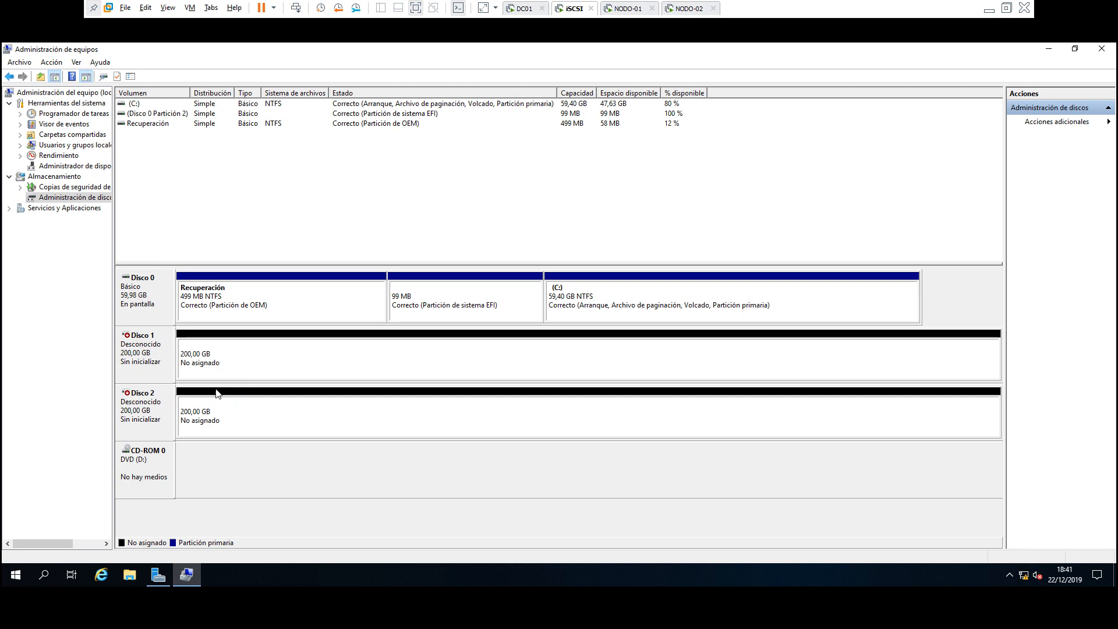
# Initialize Disco 1 and Disco 2 with the GPT partition style
pyautogui.rightClick(169, 353)
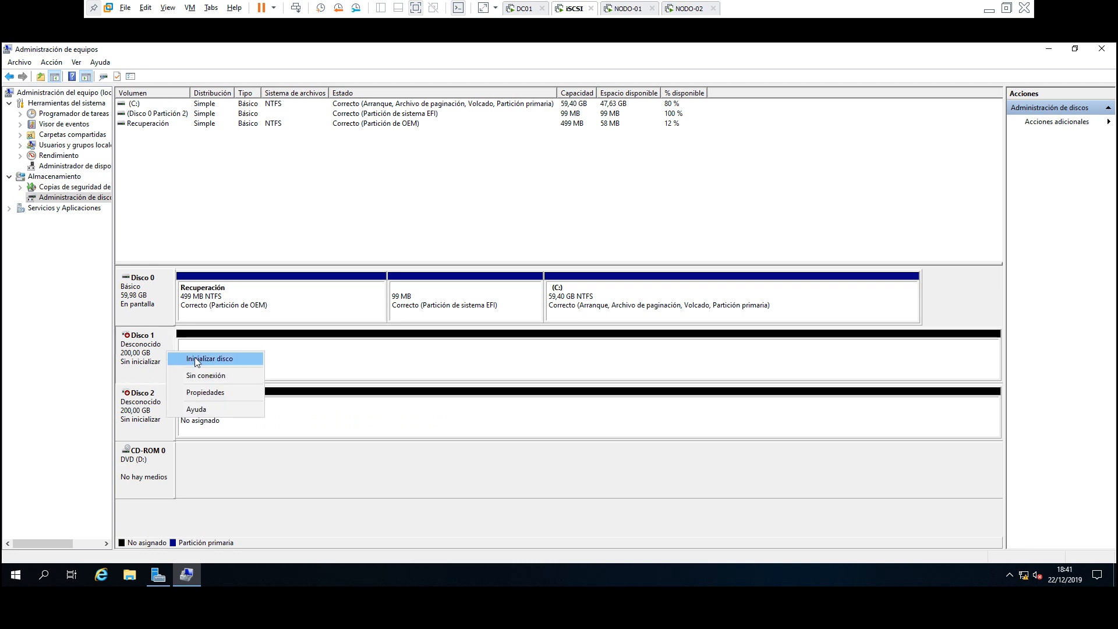
pyautogui.click(195, 358)
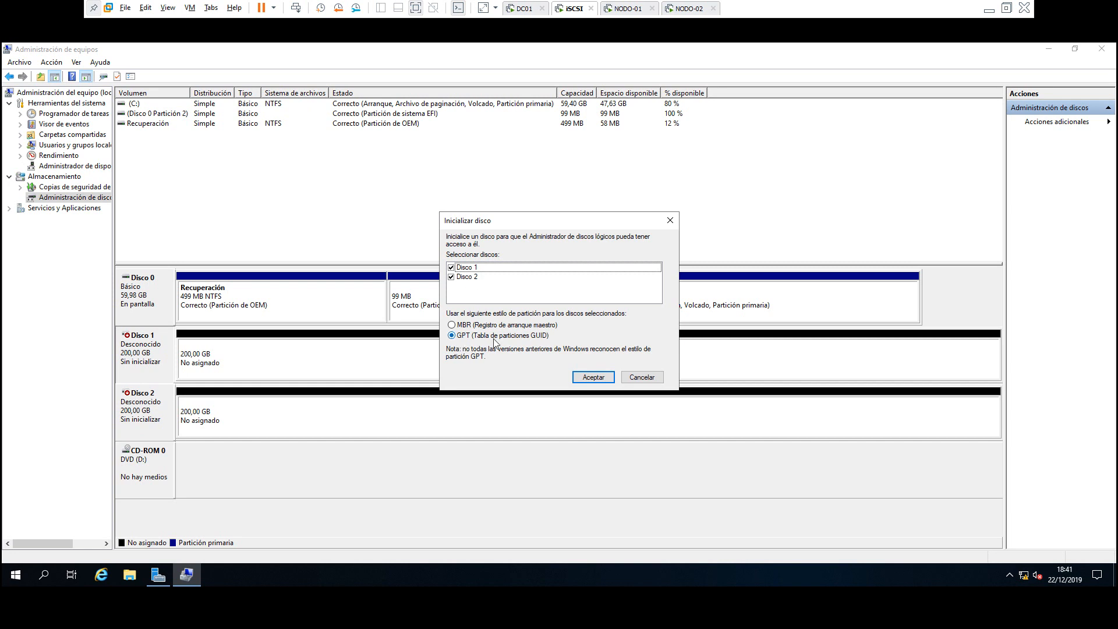
pyautogui.click(593, 378)
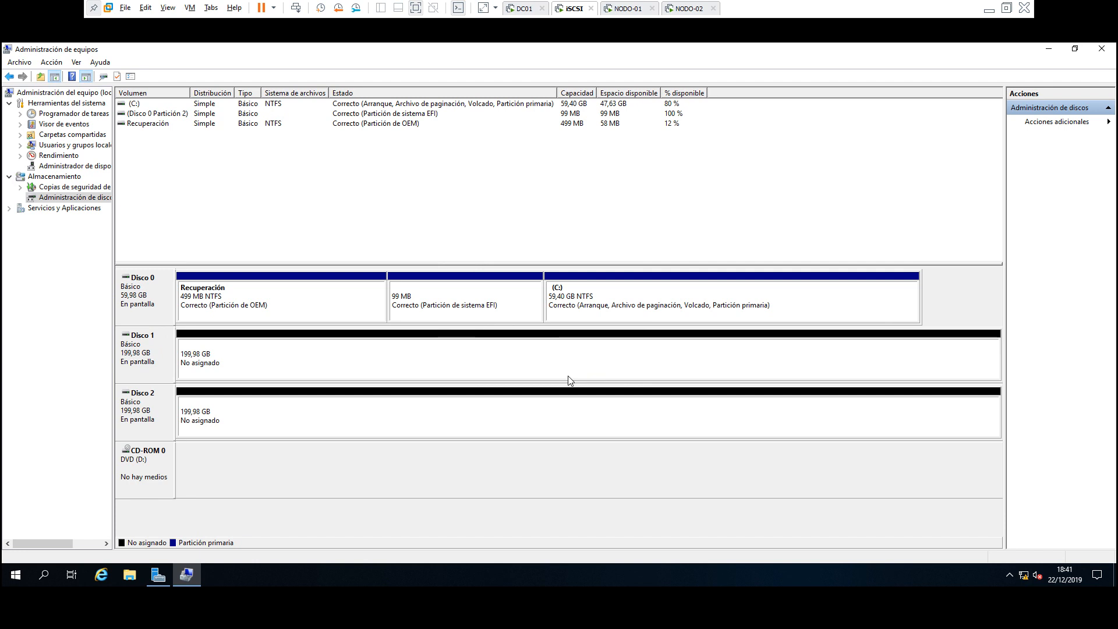
# Start a new mirrored volume on Disco 1's unallocated space and include Disco 2 at the full 204782 MB
pyautogui.rightClick(257, 354)
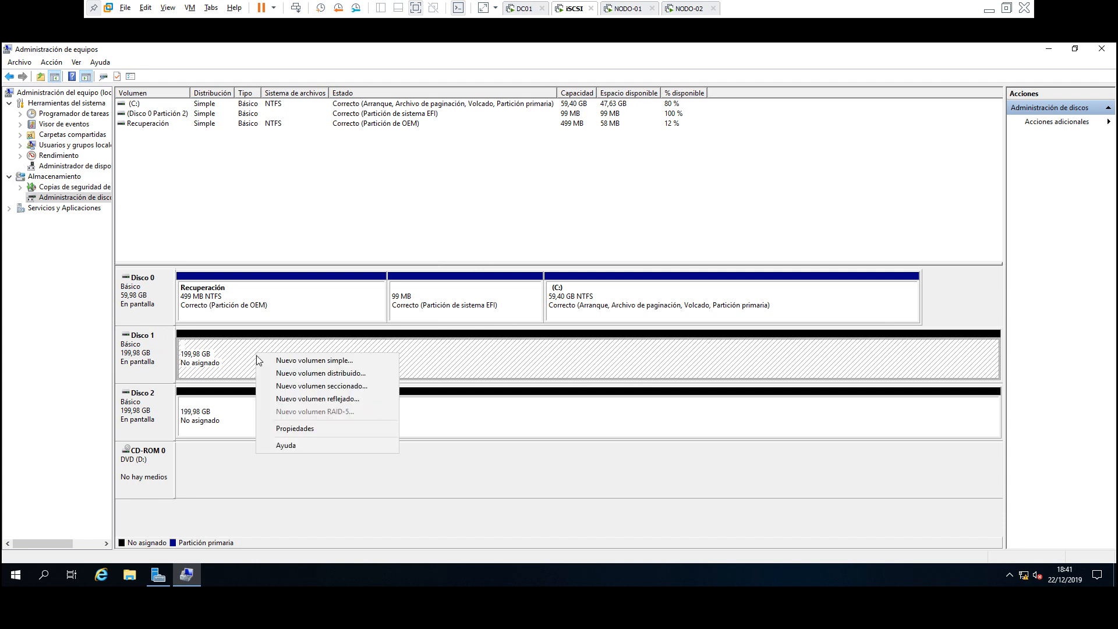
pyautogui.click(362, 399)
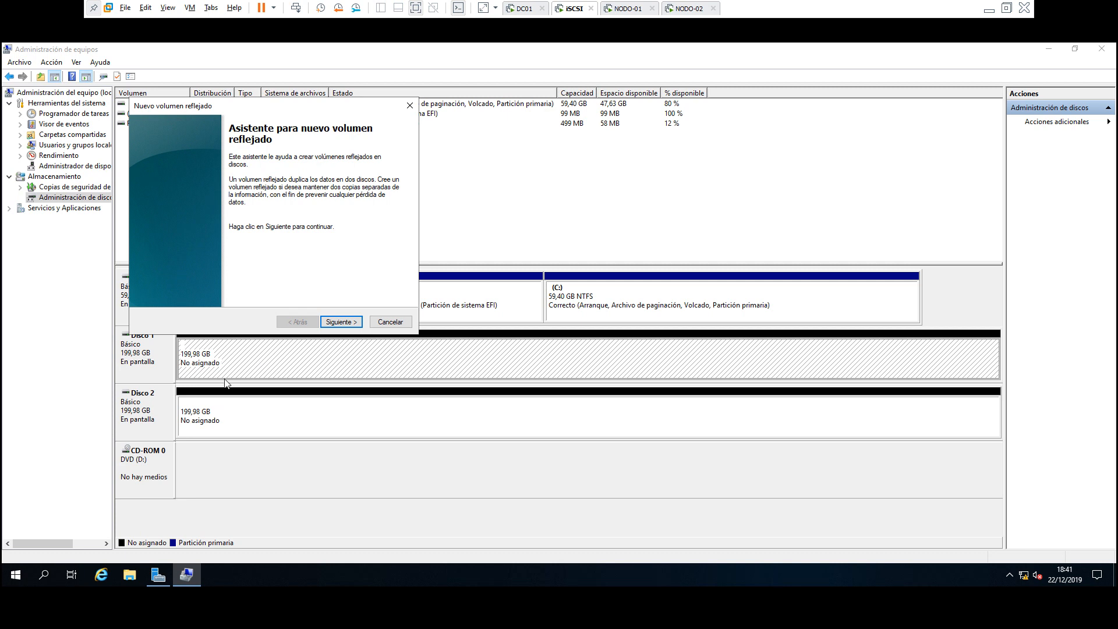
pyautogui.click(342, 322)
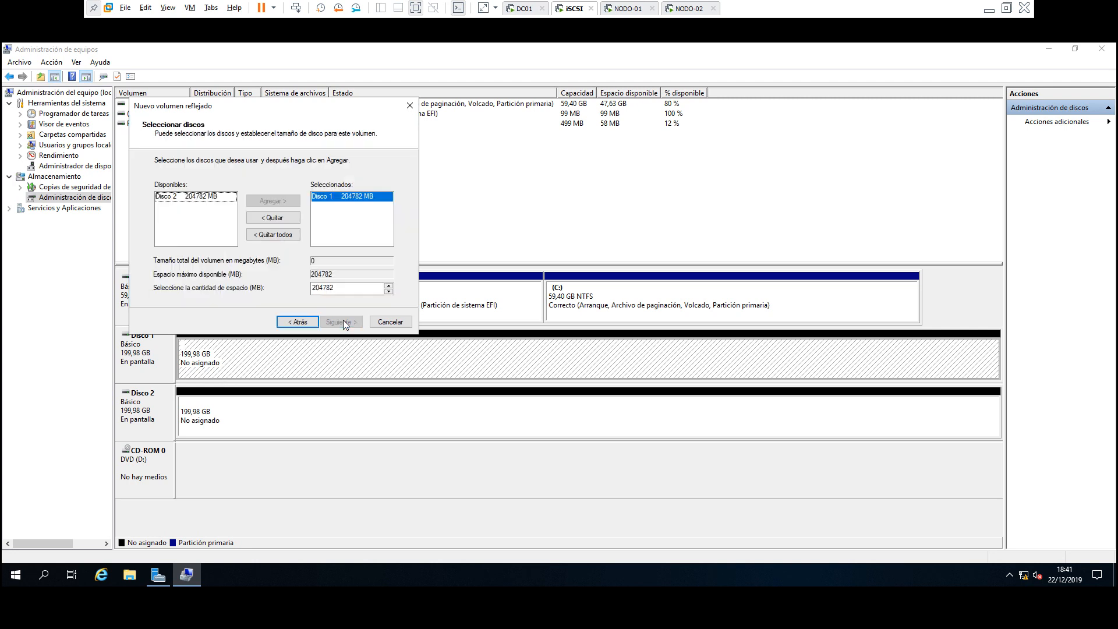
pyautogui.click(221, 196)
pyautogui.click(273, 201)
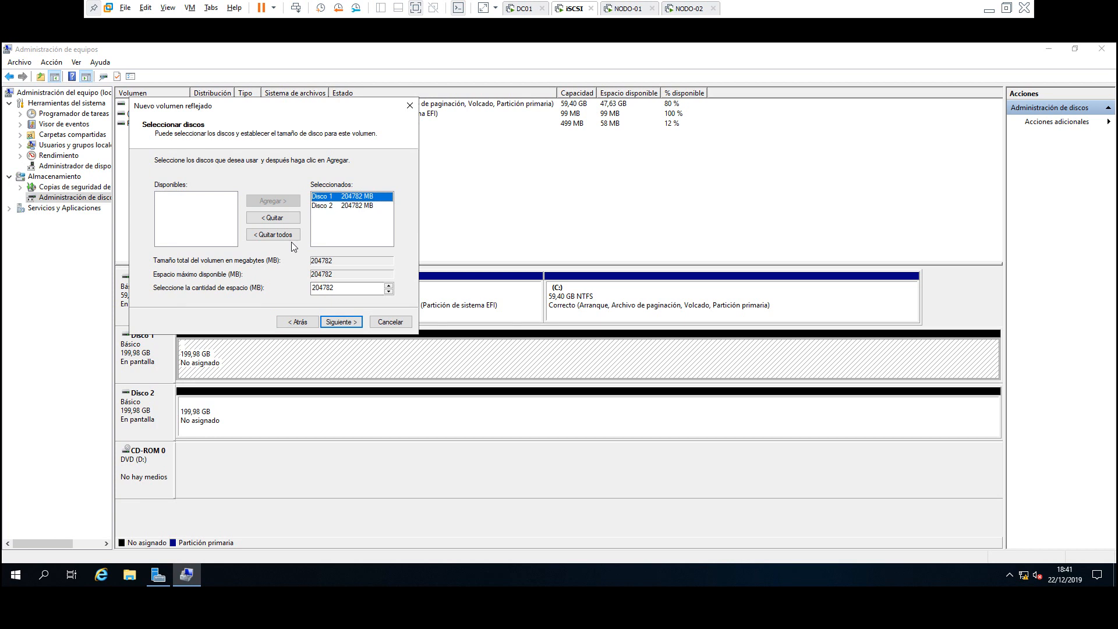
pyautogui.click(341, 322)
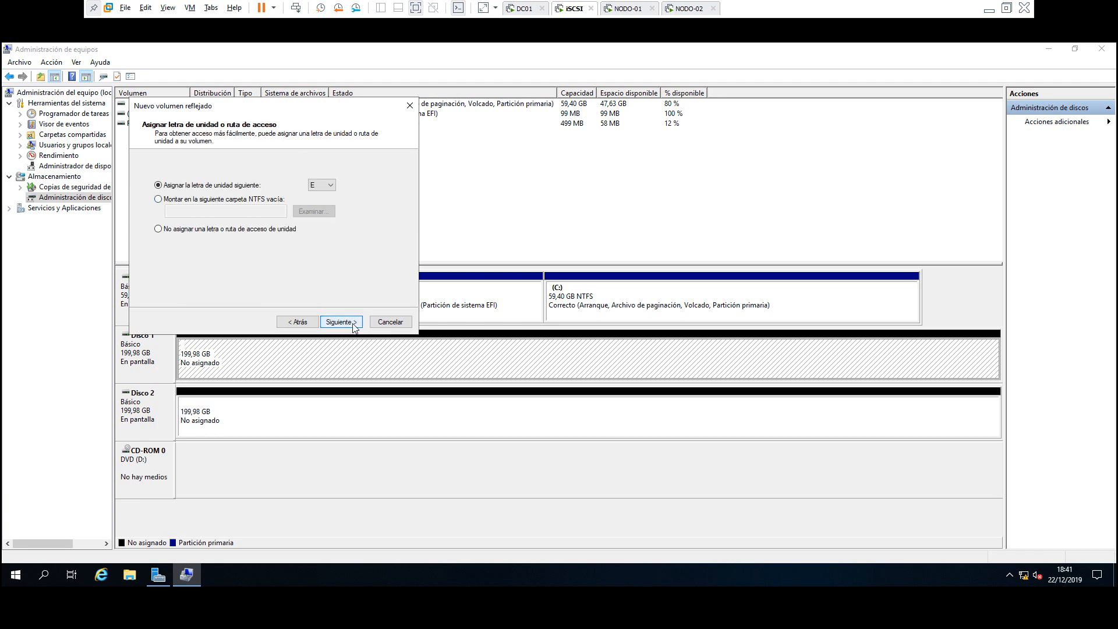
# Create the mirrored volume with drive letter E, NTFS format and the label raid-1, accepting the conversion to dynamic disks
pyautogui.click(341, 322)
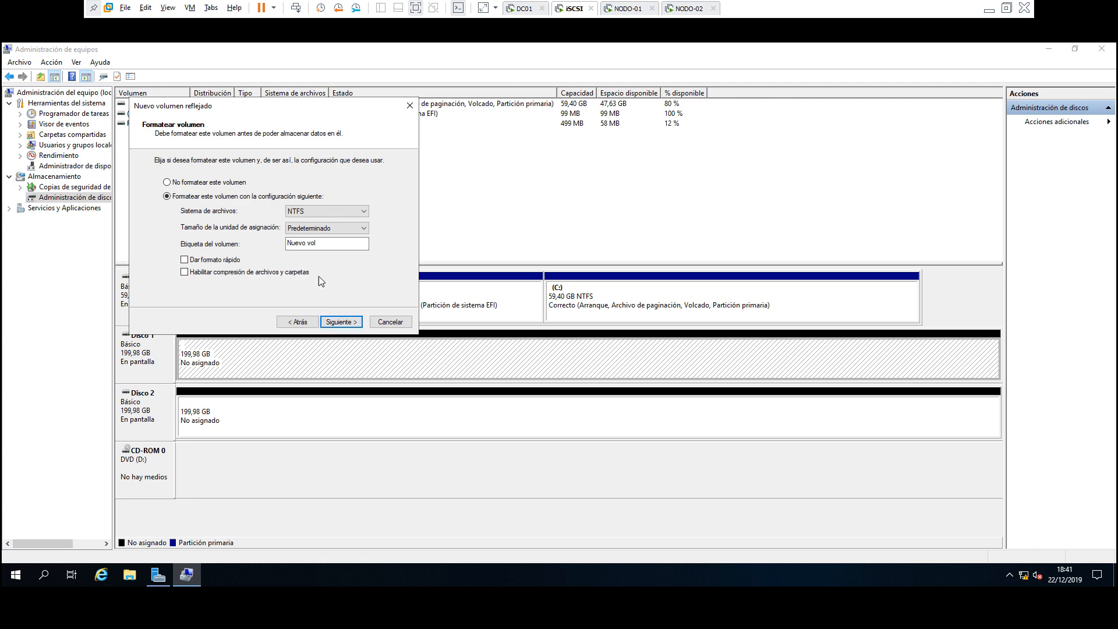
pyautogui.moveTo(323, 244); pyautogui.dragTo(266, 239)
pyautogui.write('raid-1')
pyautogui.click(342, 322)
pyautogui.click(341, 322)
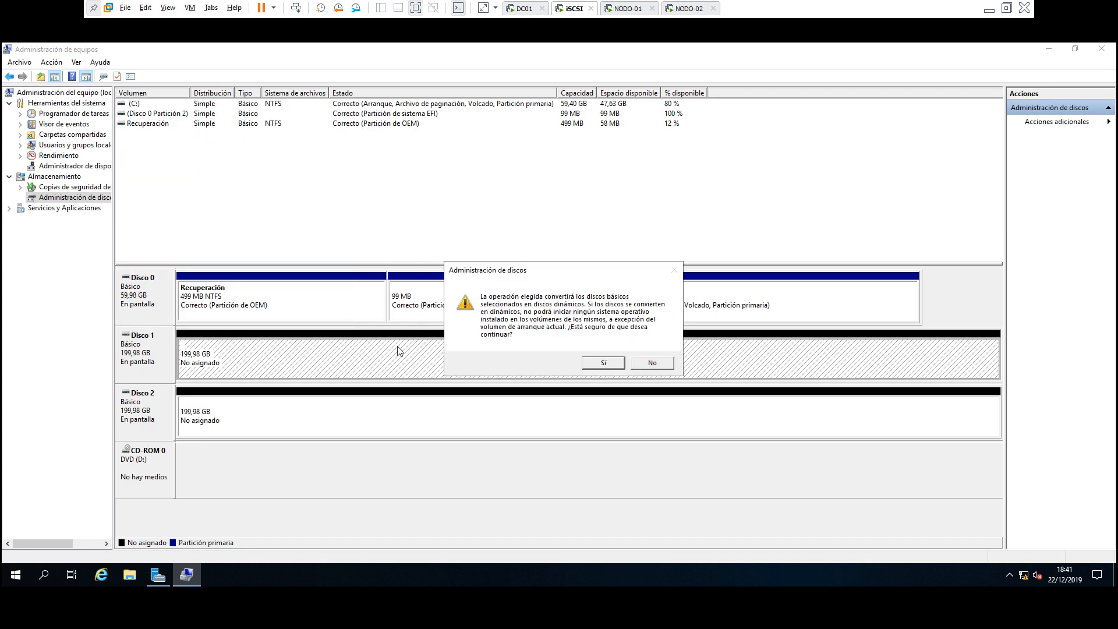
pyautogui.click(603, 367)
pyautogui.click(609, 363)
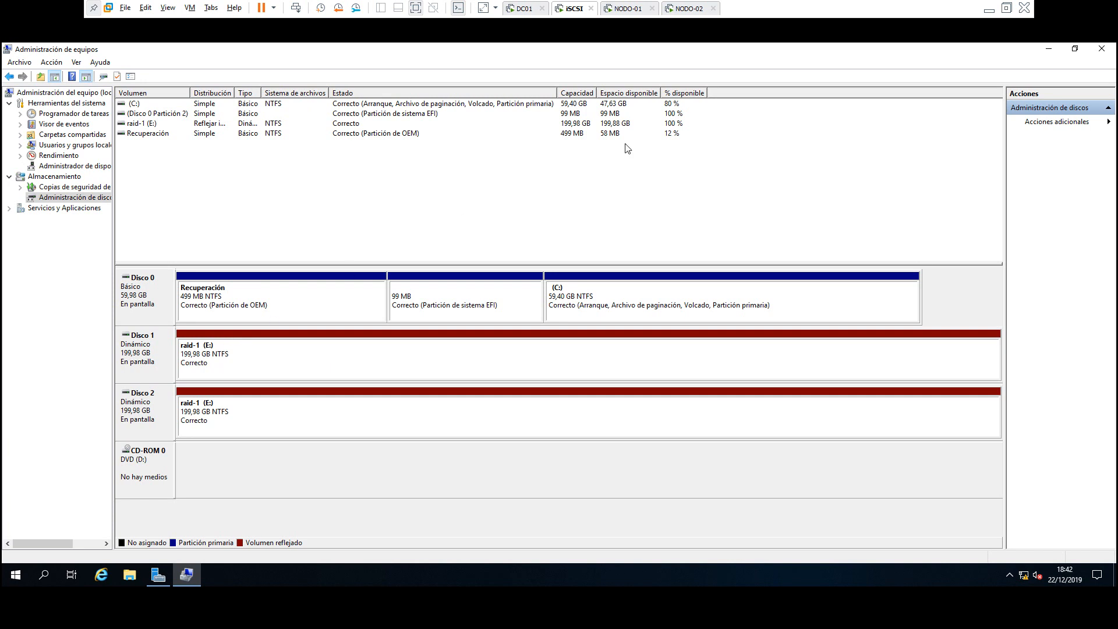
# Create a test folder on the raid-1 (E:) volume in File Explorer
pyautogui.click(1049, 50)
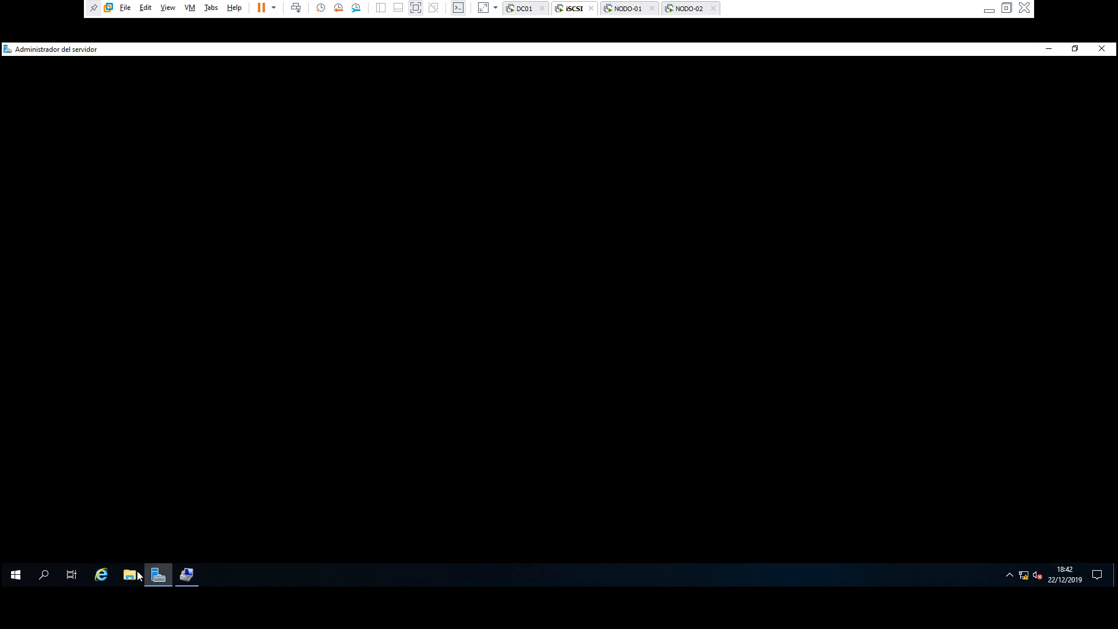
pyautogui.click(130, 576)
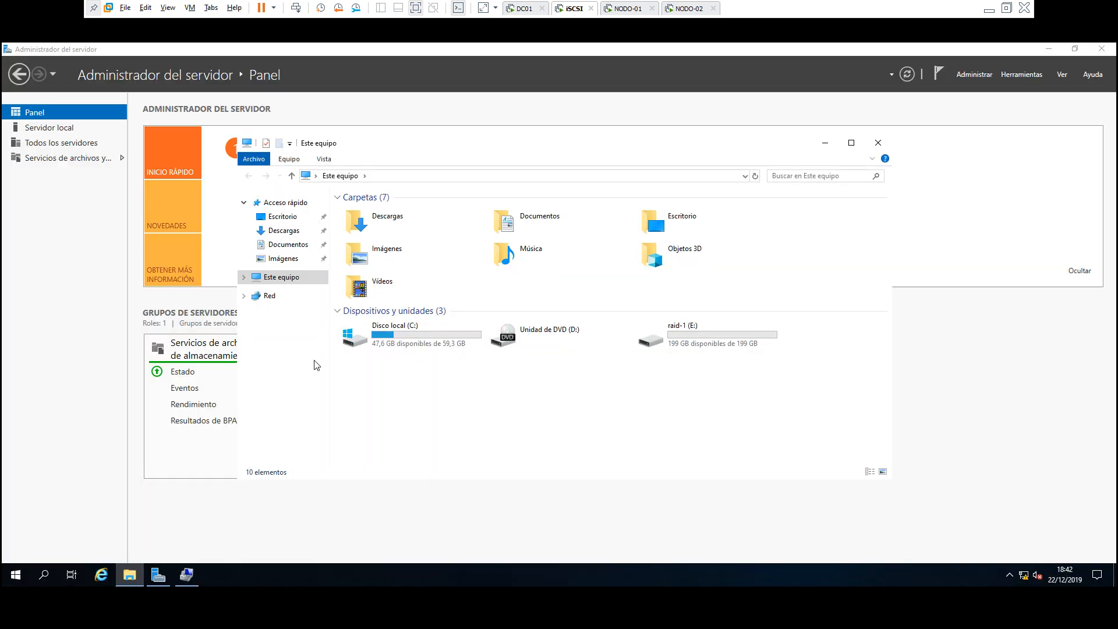
pyautogui.doubleClick(698, 337)
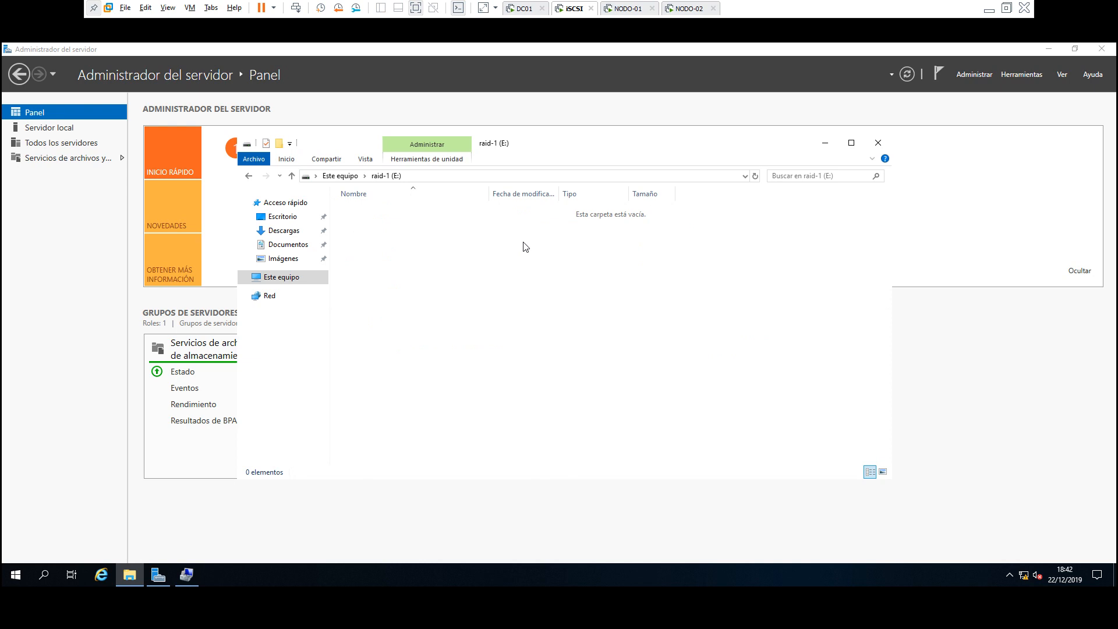
pyautogui.click(279, 145)
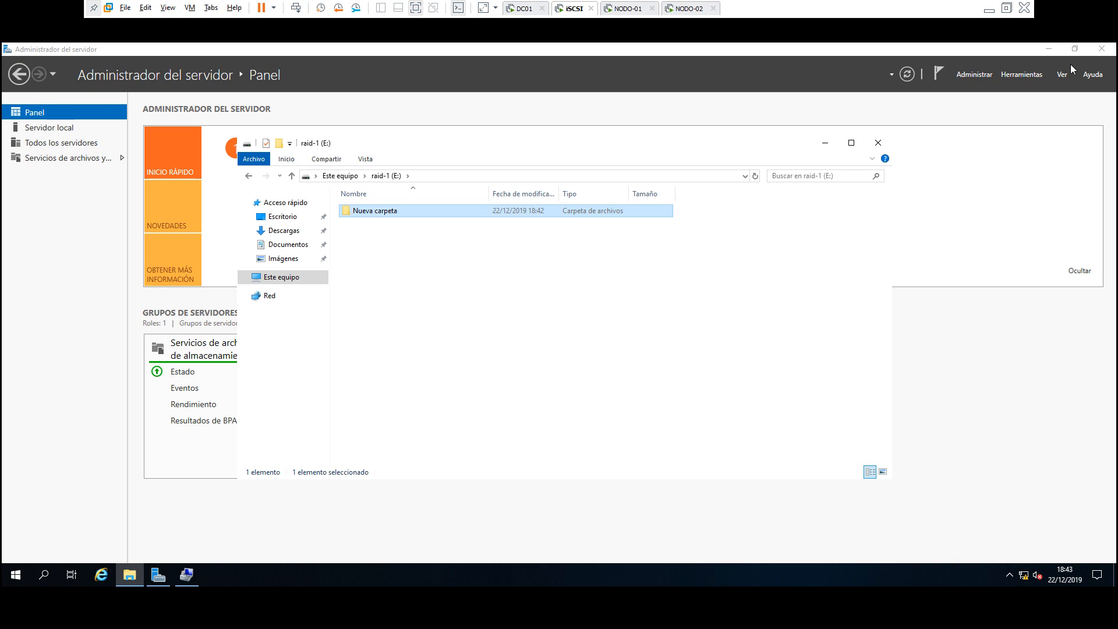
# Delete the test folder from the raid-1 (E:) volume and close Server Manager and File Explorer
pyautogui.click(1107, 51)
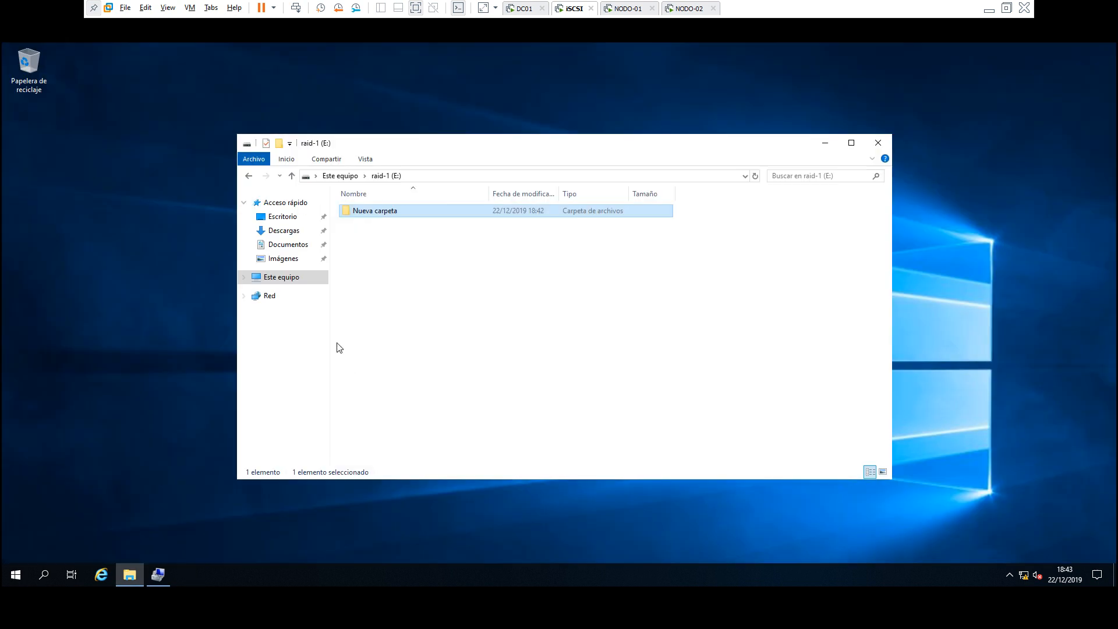
pyautogui.click(365, 250)
pyautogui.click(374, 213)
pyautogui.press('Delete')
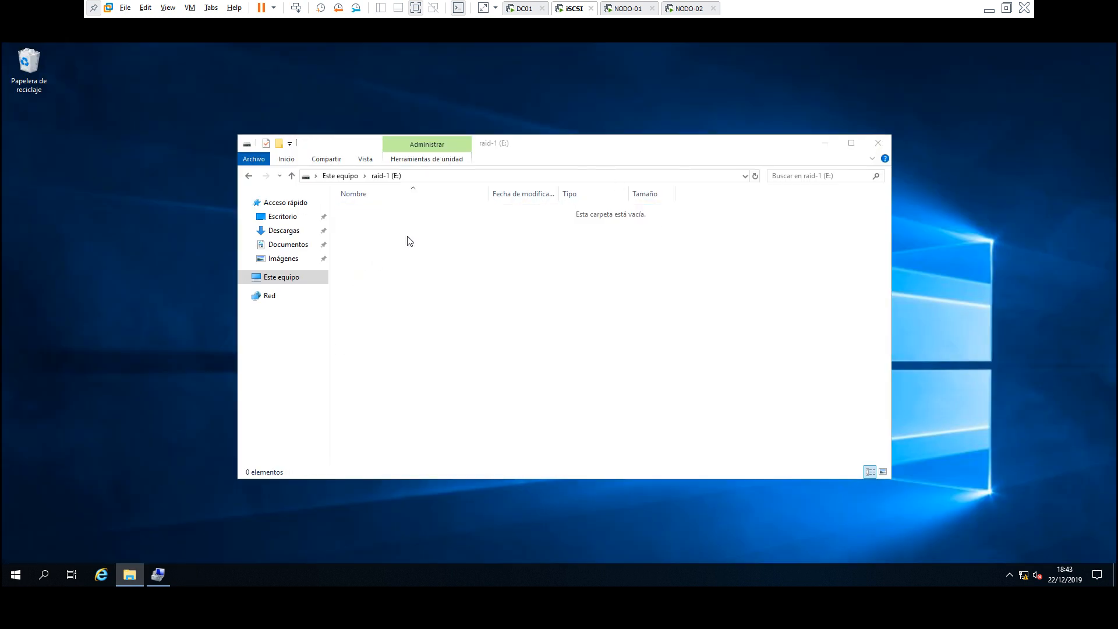
pyautogui.click(878, 143)
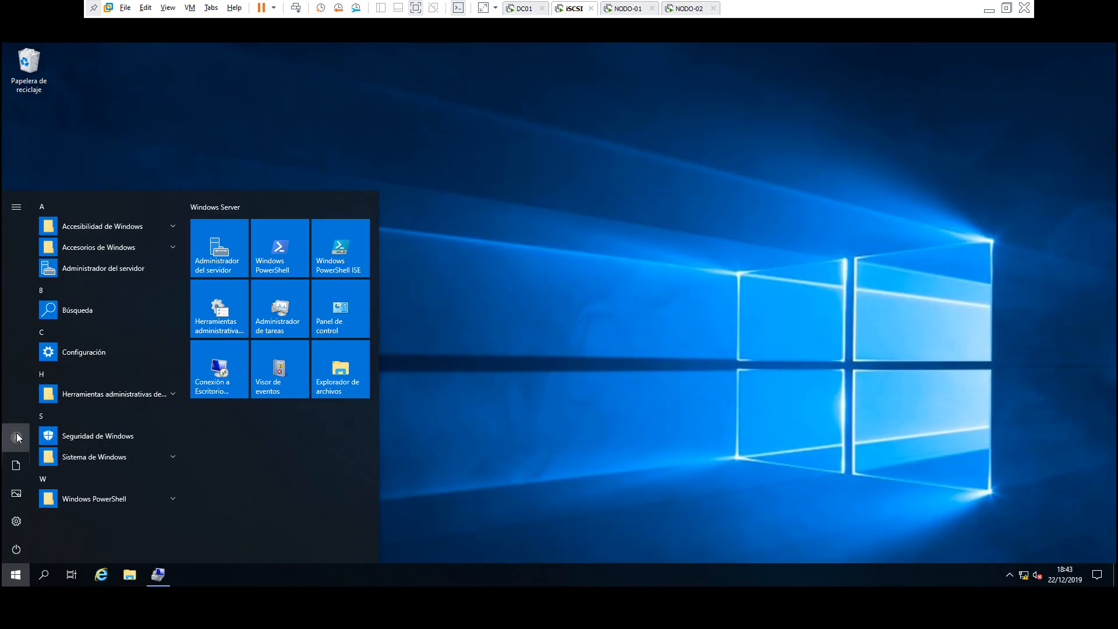
# Sign out of the iSCSI server's Windows session and stretch the virtual machine's display
pyautogui.click(16, 436)
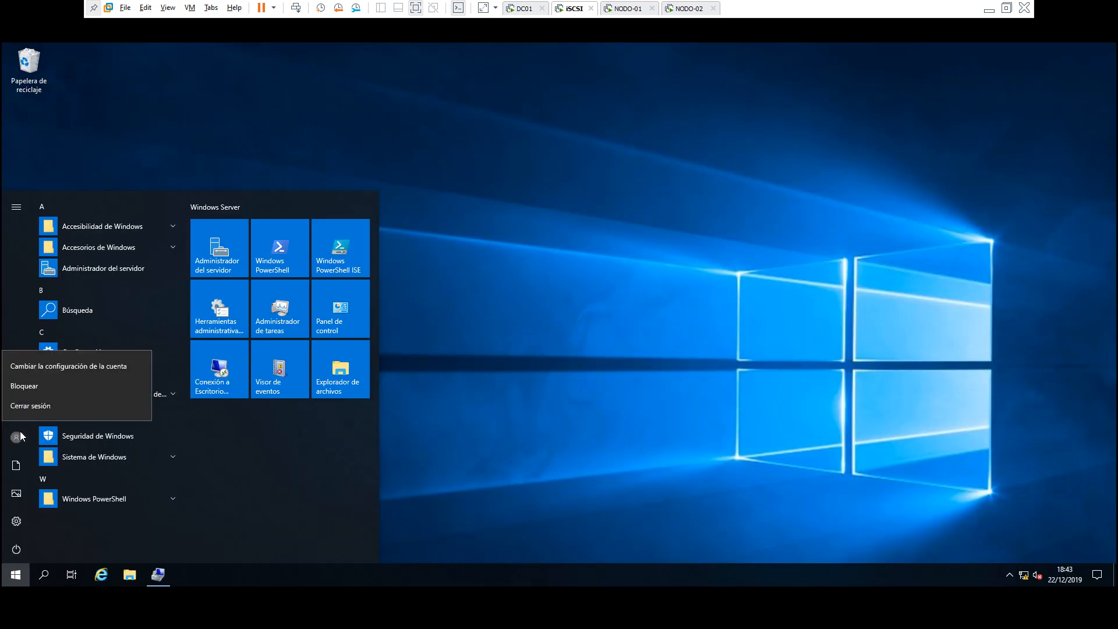
pyautogui.click(68, 404)
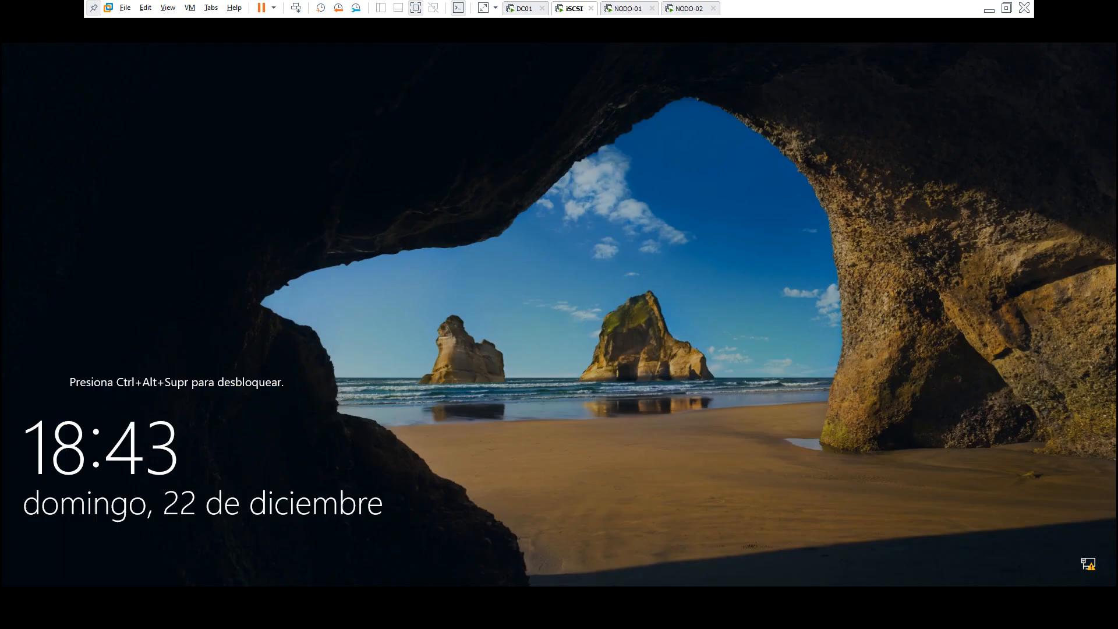
pyautogui.click(484, 9)
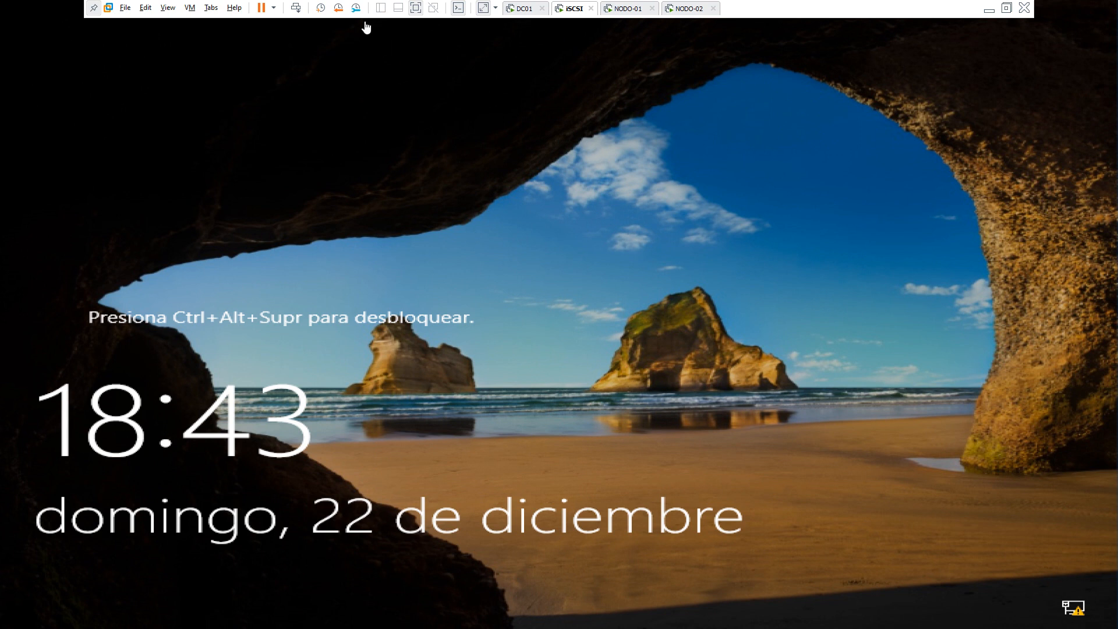
# Unlock the sign-in screen and sign back in to the iSCSI server with the Administrator account password
pyautogui.click(295, 8)
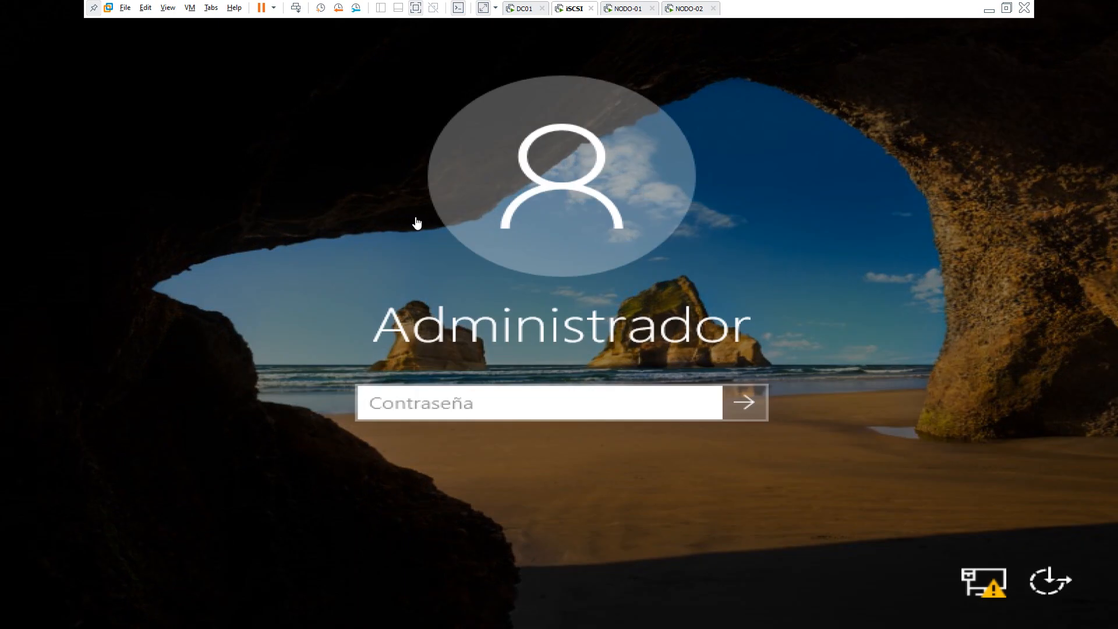
pyautogui.write('•••••••')
pyautogui.press('Return')
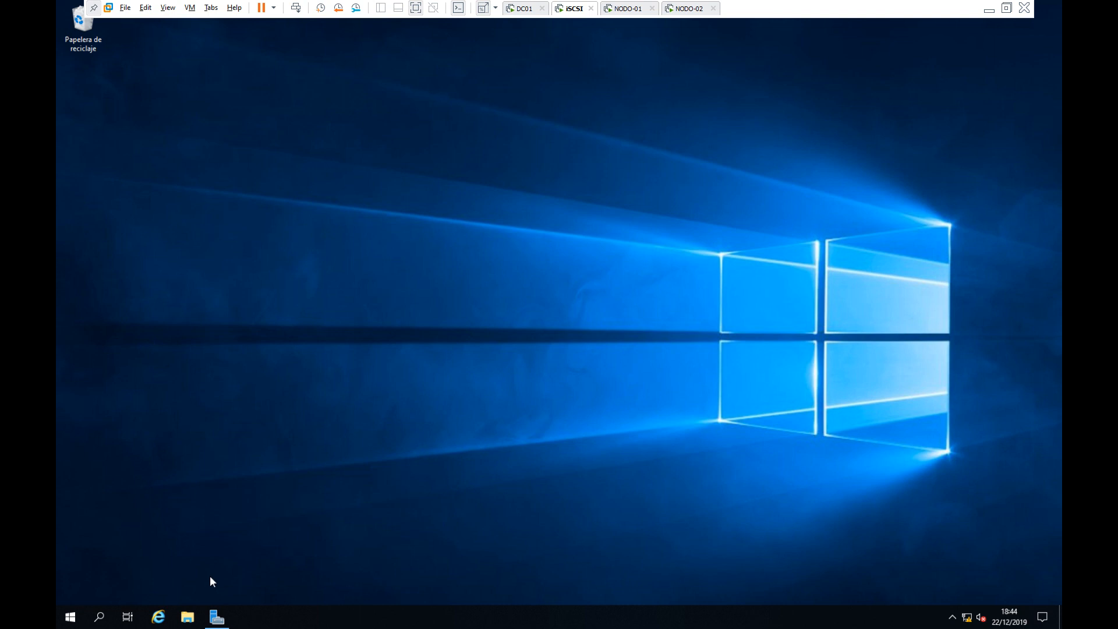
# Start adding roles and features from Server Manager, using a role-based installation on the server WIN-U4G6CDQO784
pyautogui.click(218, 618)
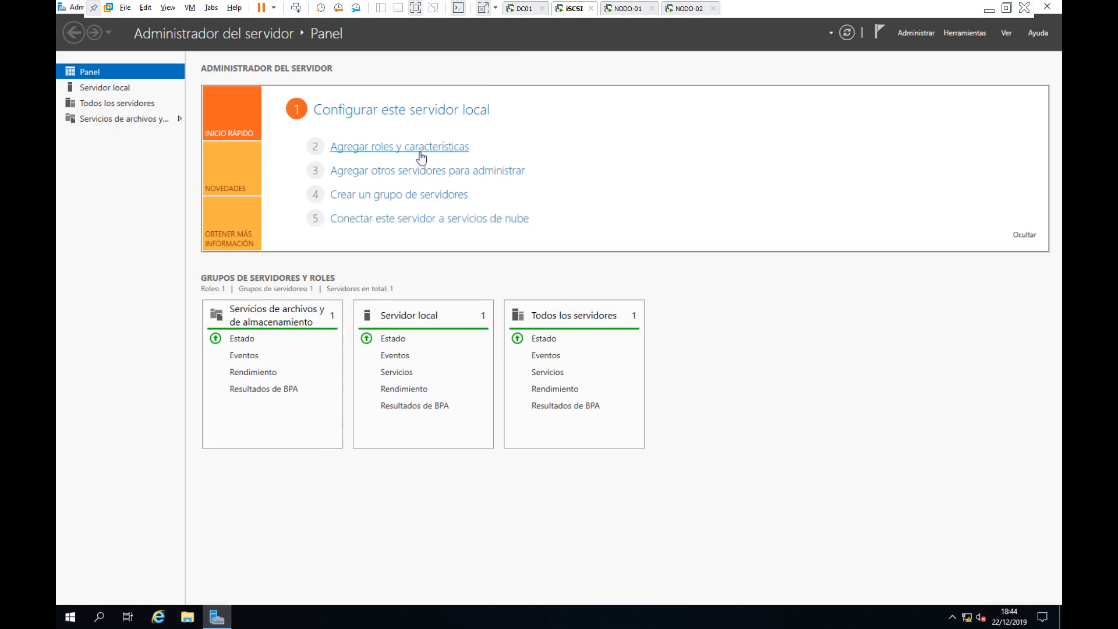
pyautogui.click(420, 153)
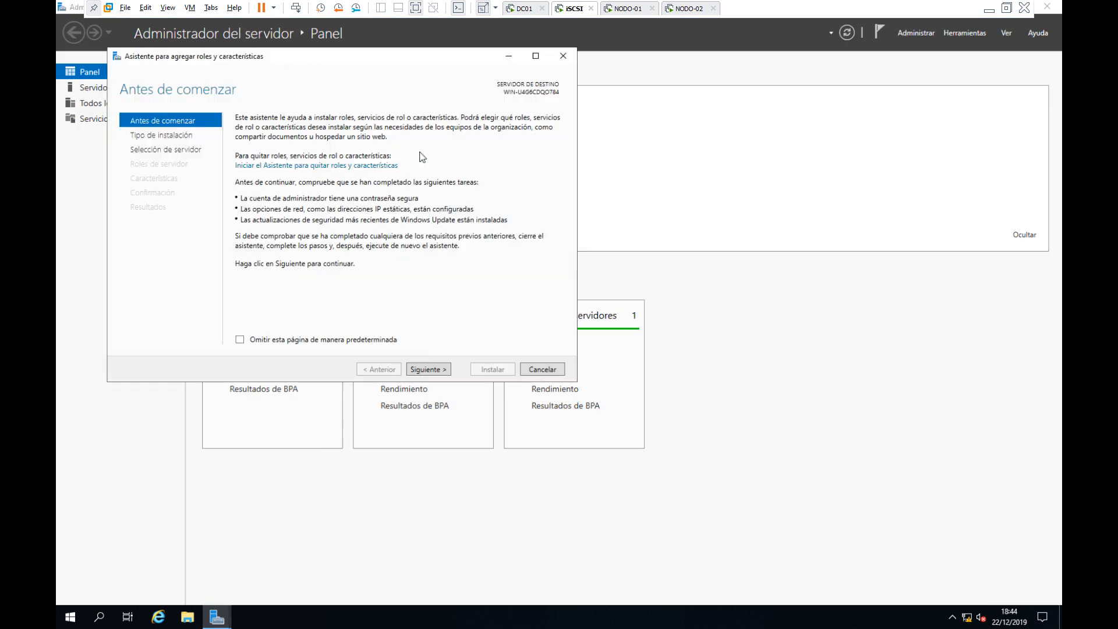
pyautogui.click(428, 369)
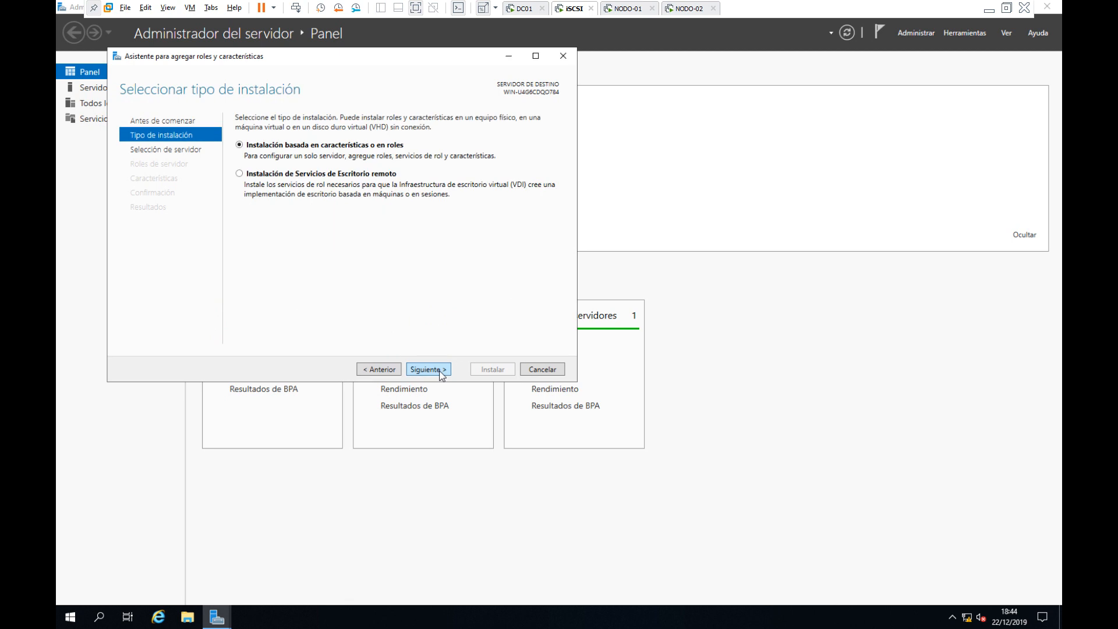
pyautogui.click(428, 369)
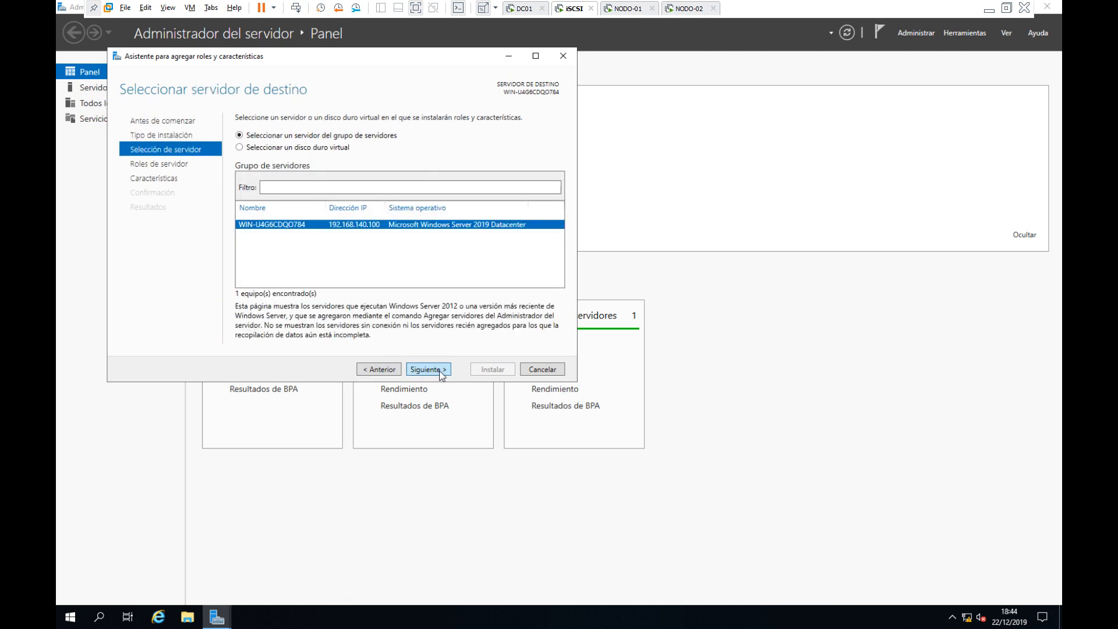
pyautogui.click(440, 372)
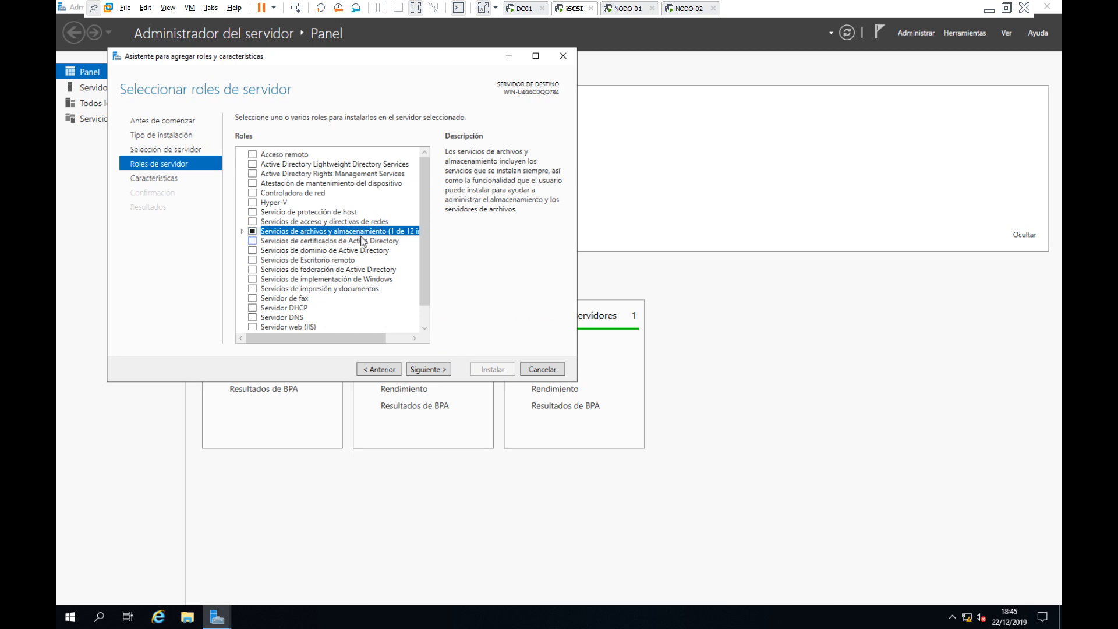
# Select the Servidor del destino iSCSI role service under Servicios de iSCSI y archivo, including its required features
pyautogui.click(241, 231)
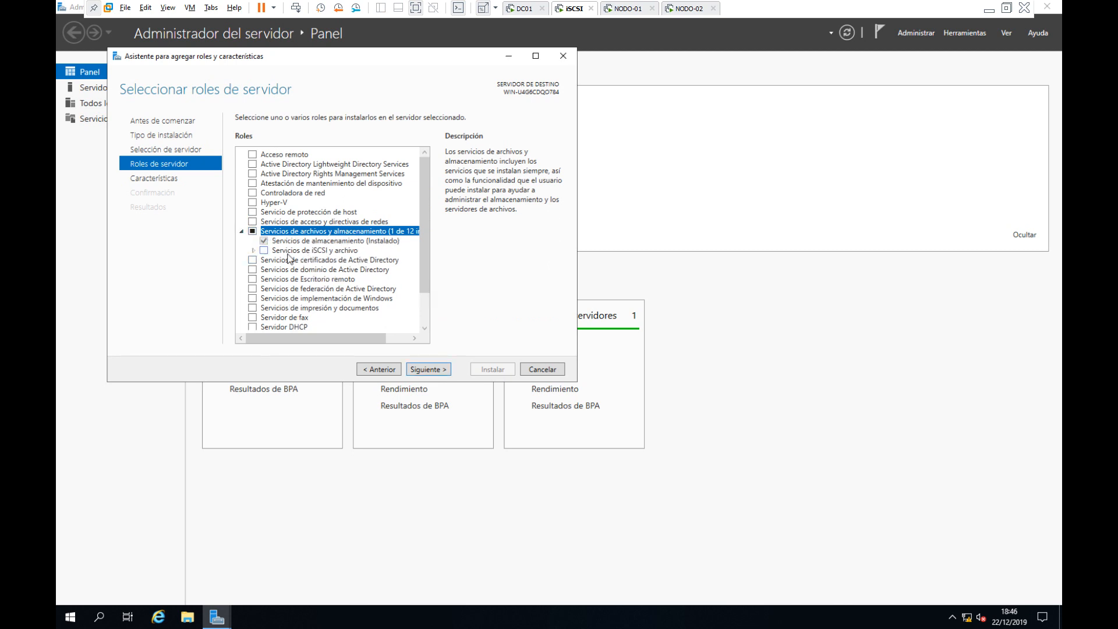
pyautogui.click(254, 251)
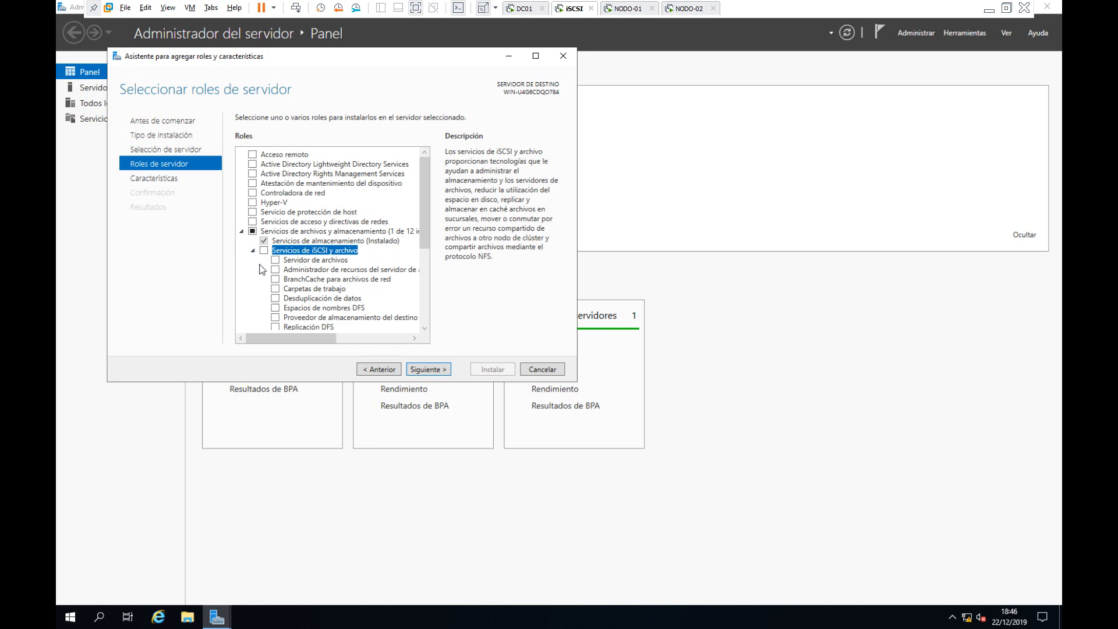
pyautogui.scroll(-2, 336, 244)
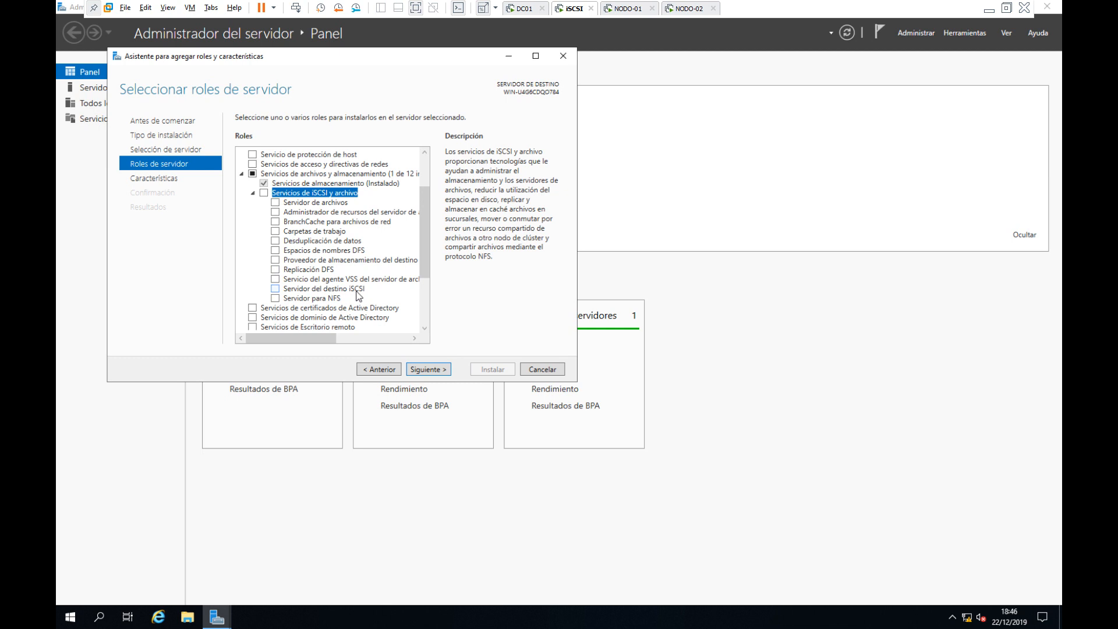
pyautogui.click(275, 289)
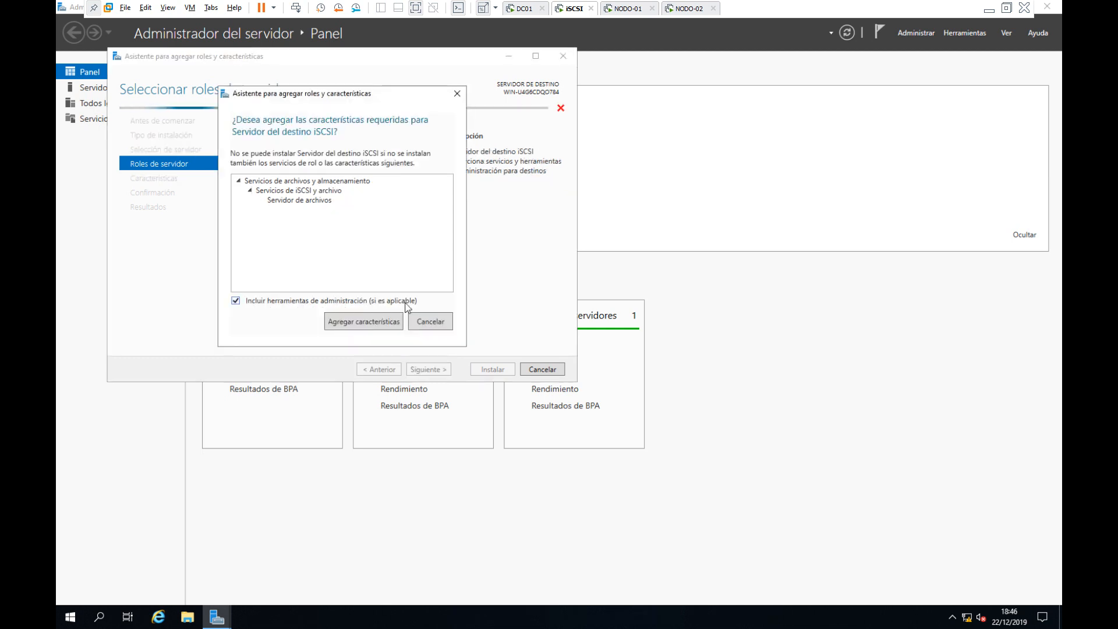
pyautogui.click(401, 321)
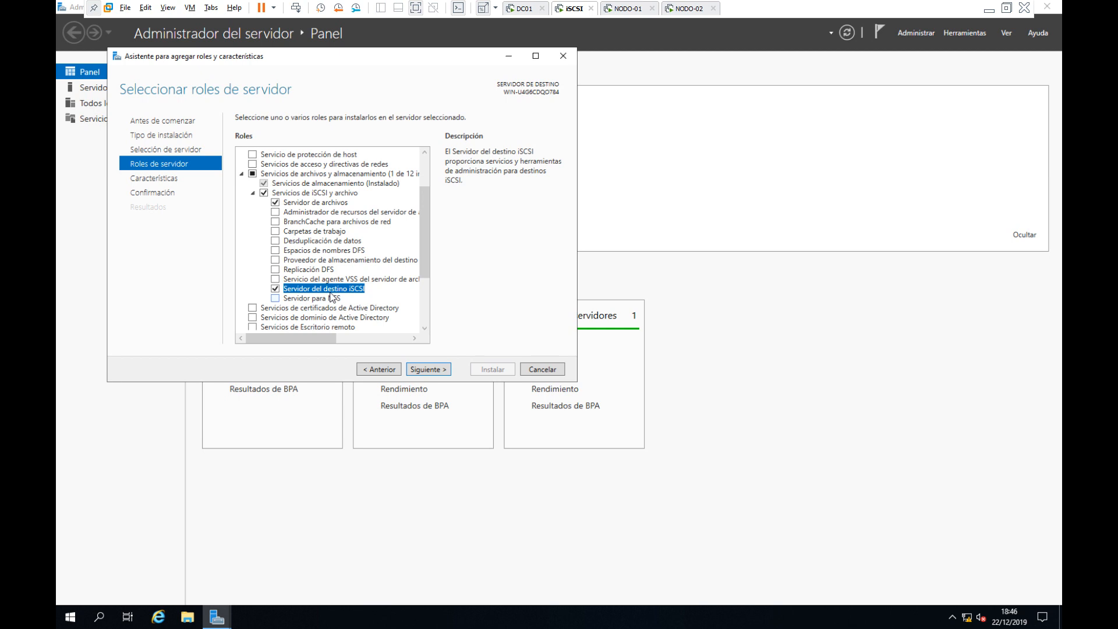
# Install the selected role services without extra features, allowing an automatic restart if needed, and close the finished wizard
pyautogui.click(428, 369)
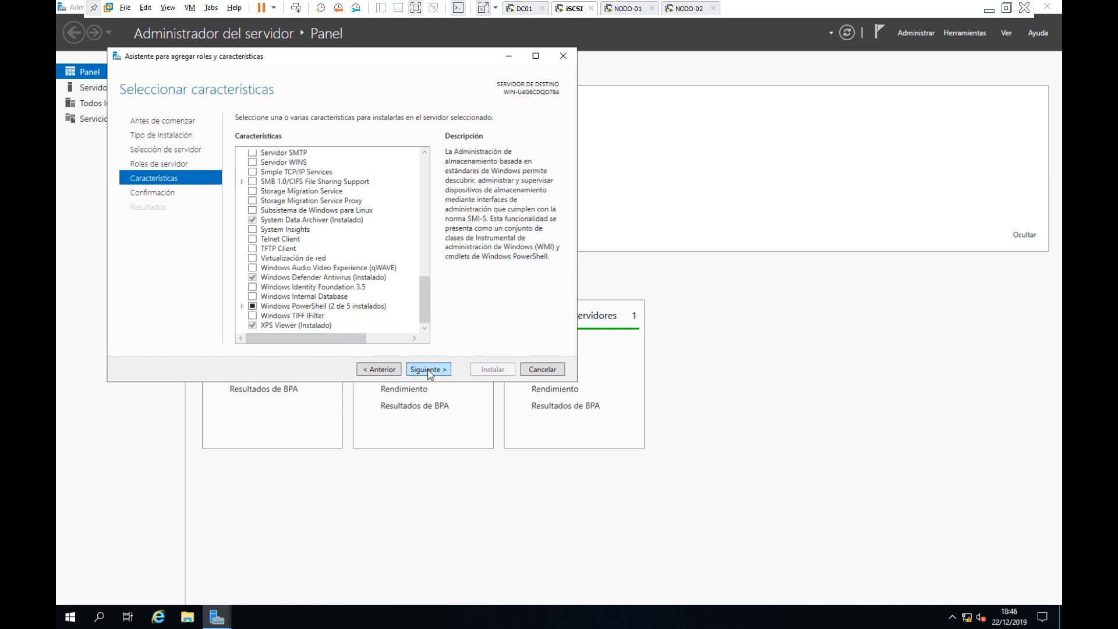
pyautogui.click(427, 369)
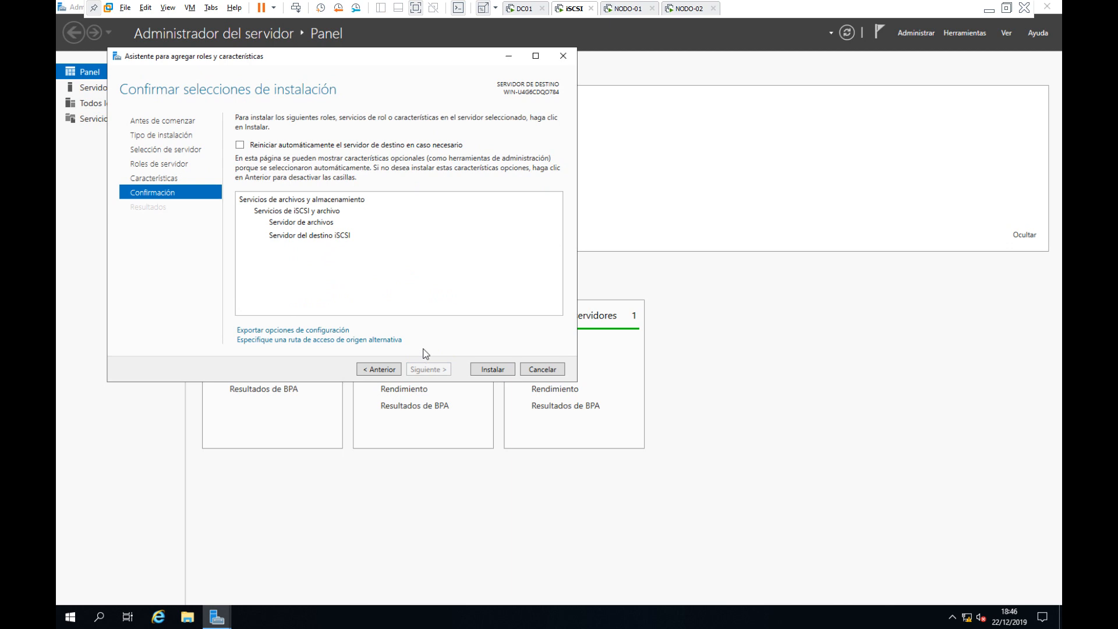
pyautogui.click(240, 144)
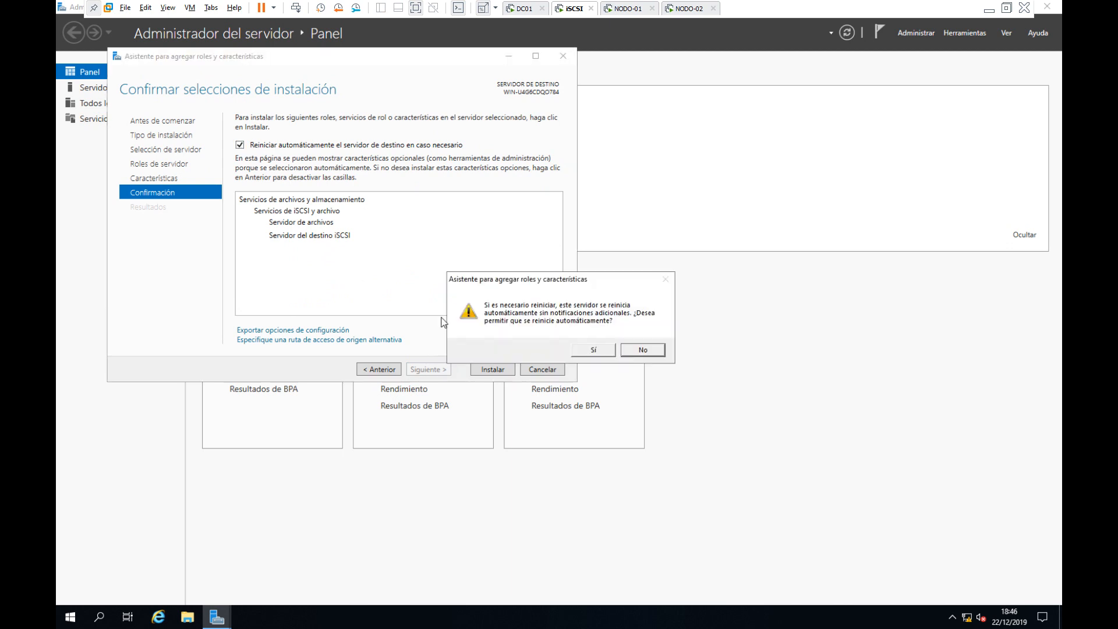
pyautogui.click(607, 353)
pyautogui.click(501, 373)
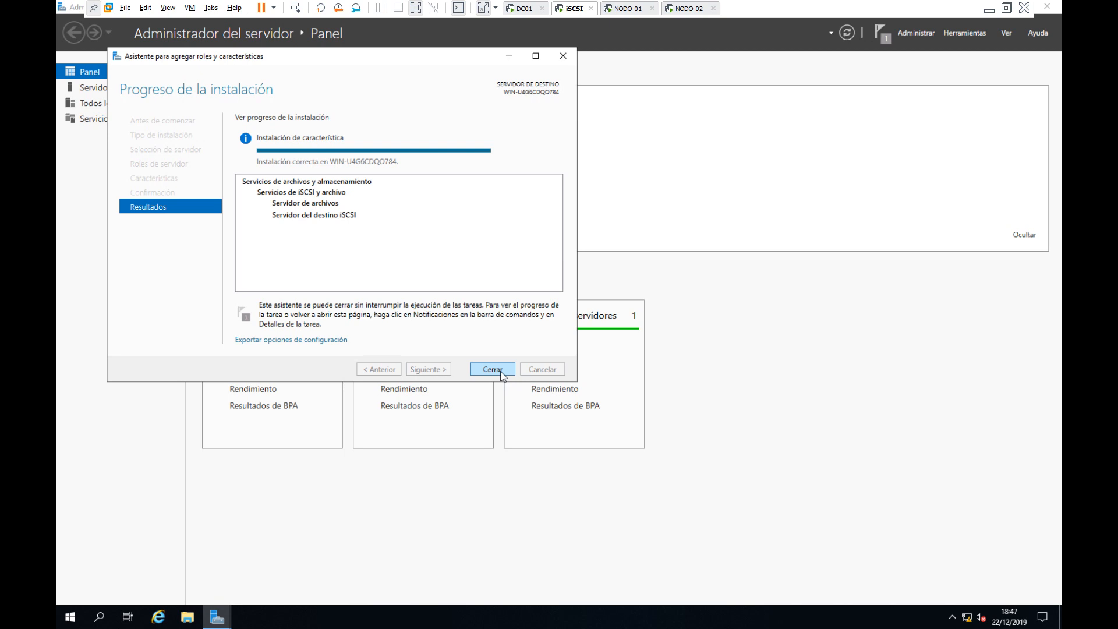
pyautogui.click(492, 369)
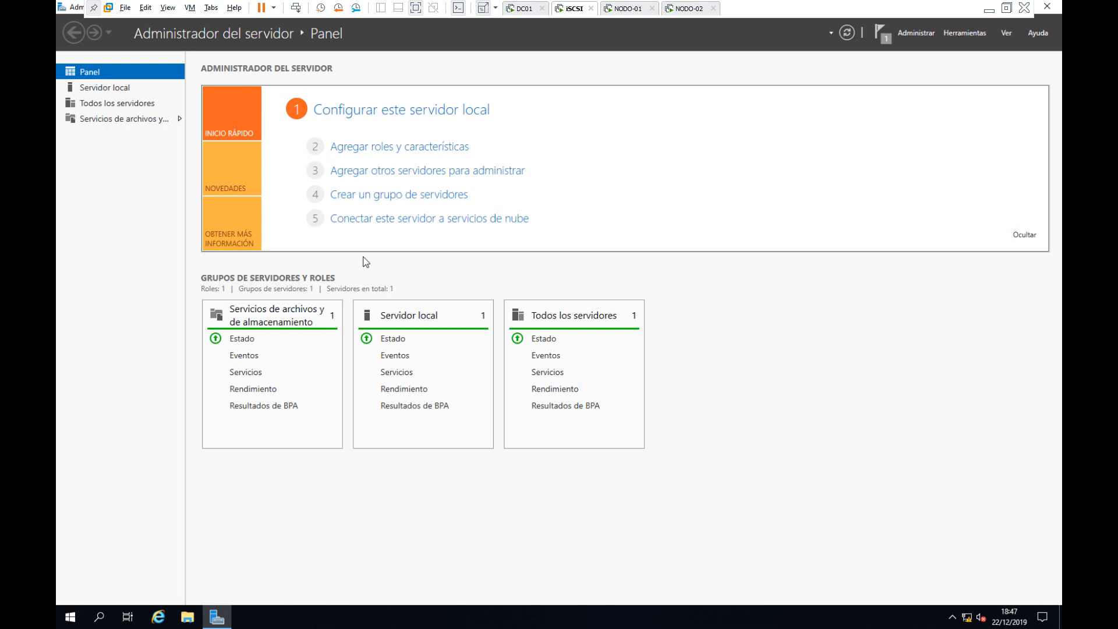
# Start a new iSCSI virtual disk on WIN-U4G6CDQO784, stored on volume E:, and name it Quorum
pyautogui.click(93, 120)
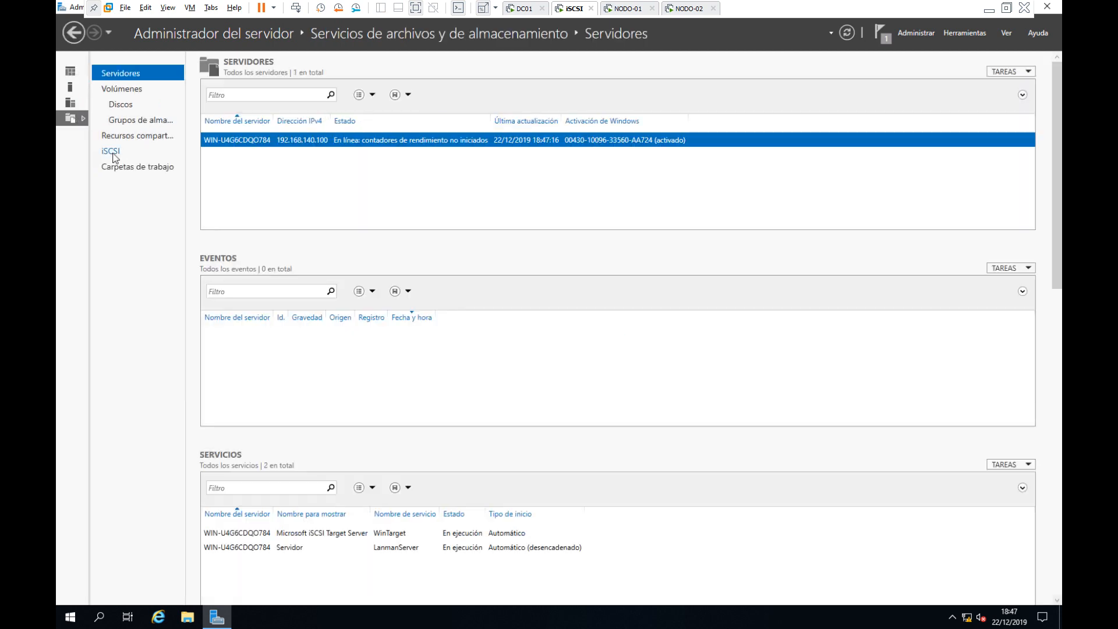
pyautogui.click(113, 155)
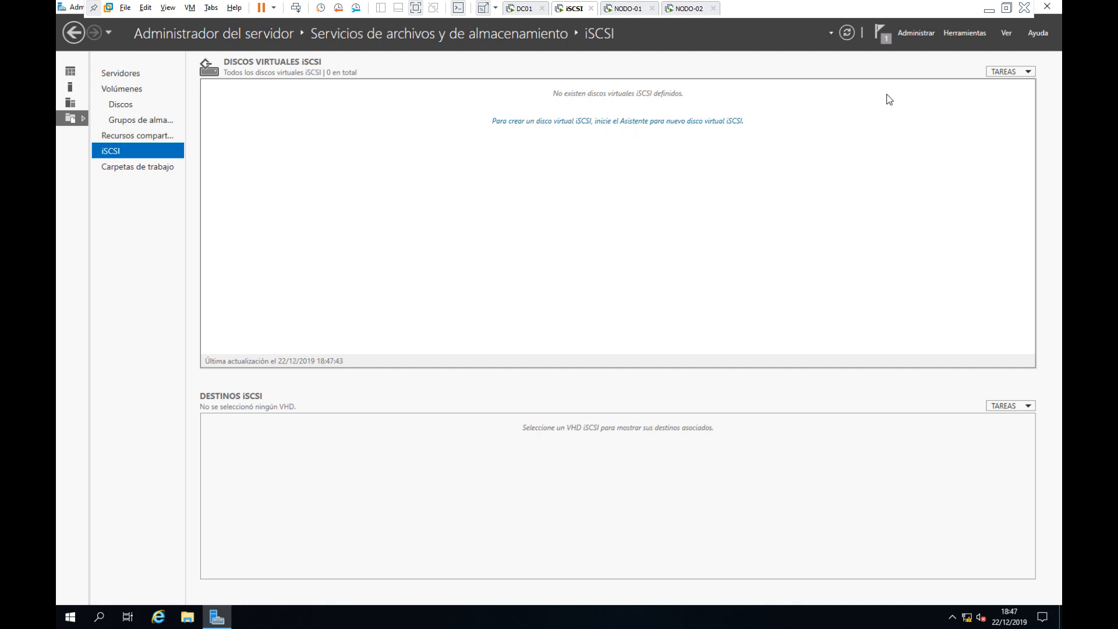
pyautogui.click(1026, 73)
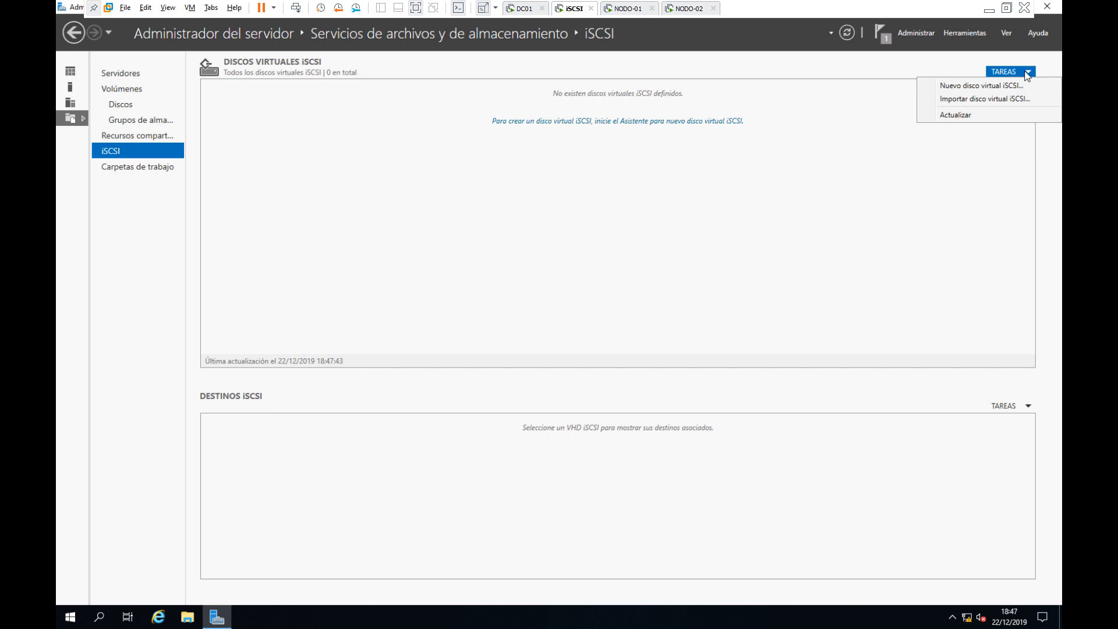
pyautogui.click(992, 87)
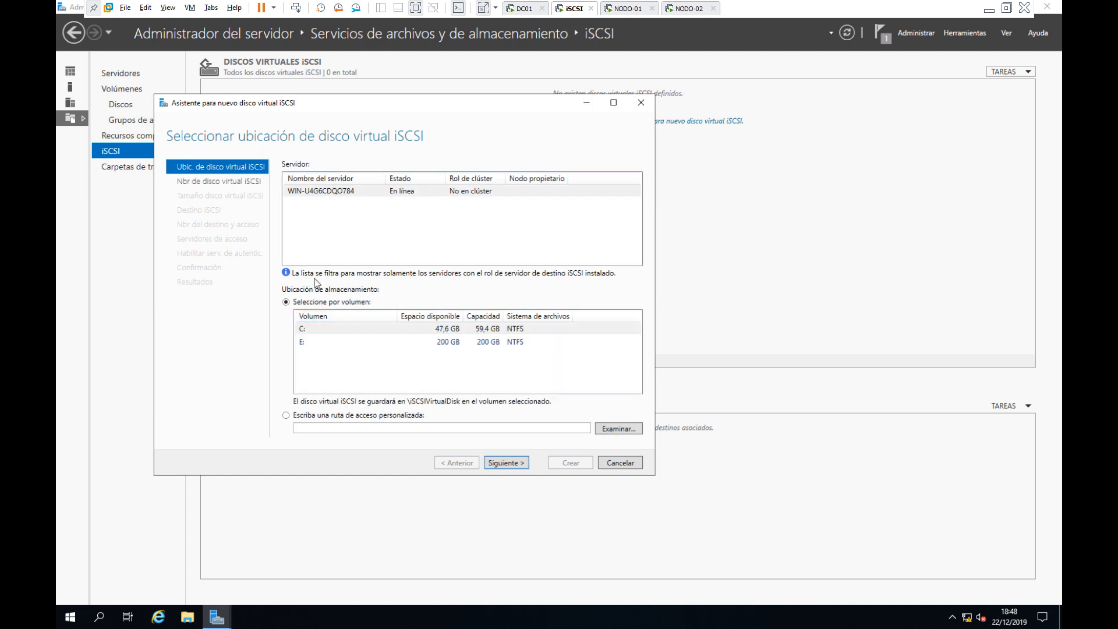
pyautogui.click(314, 194)
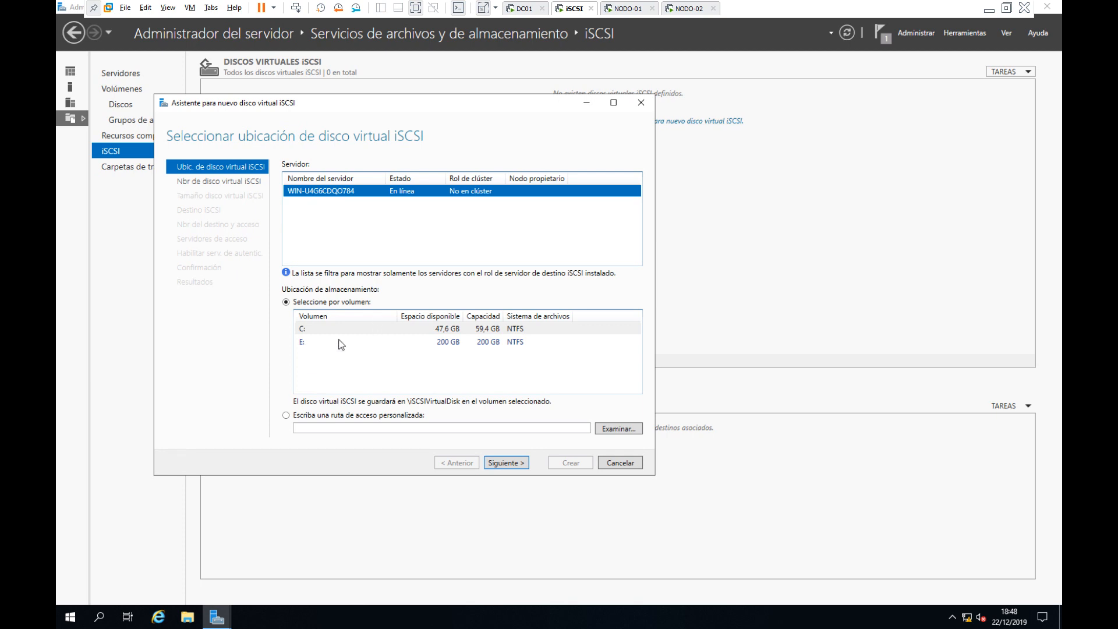
pyautogui.click(312, 344)
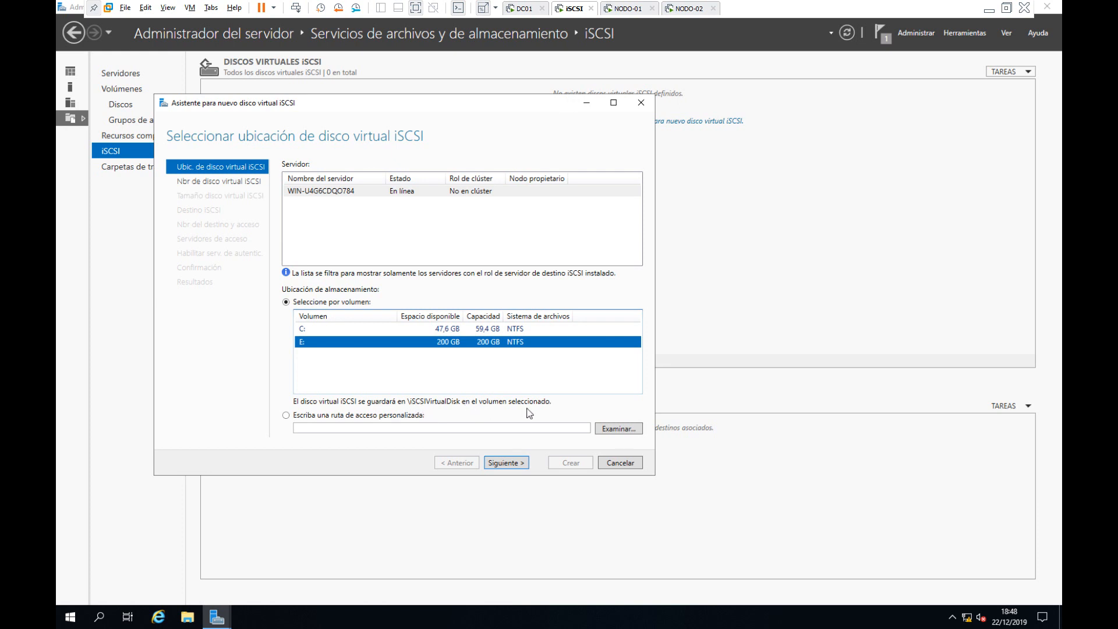
pyautogui.click(504, 463)
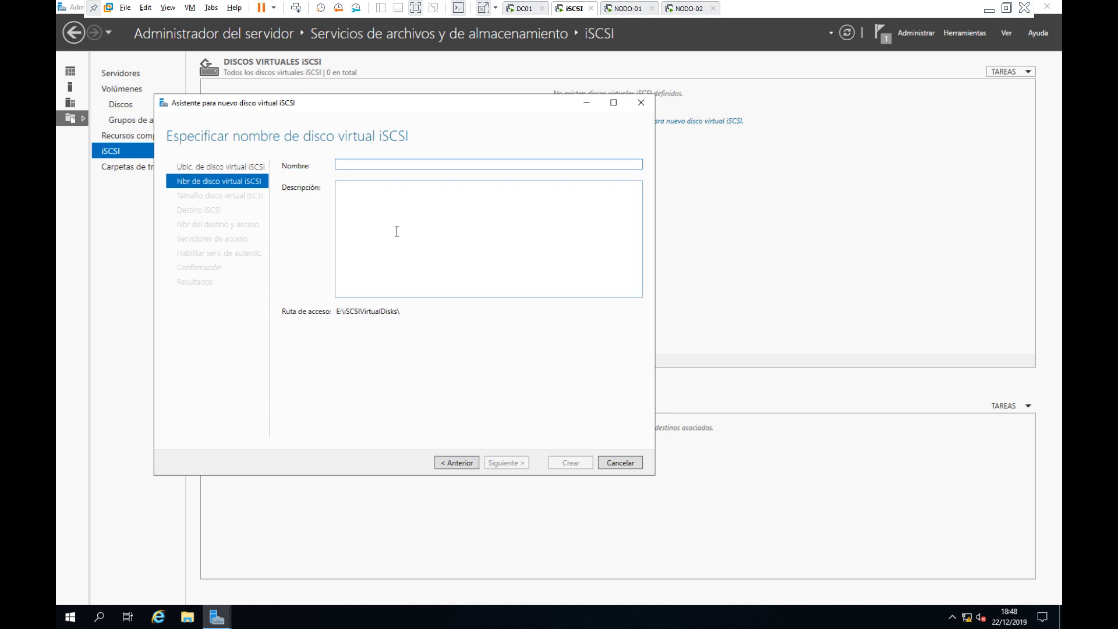
pyautogui.write('Quorum')
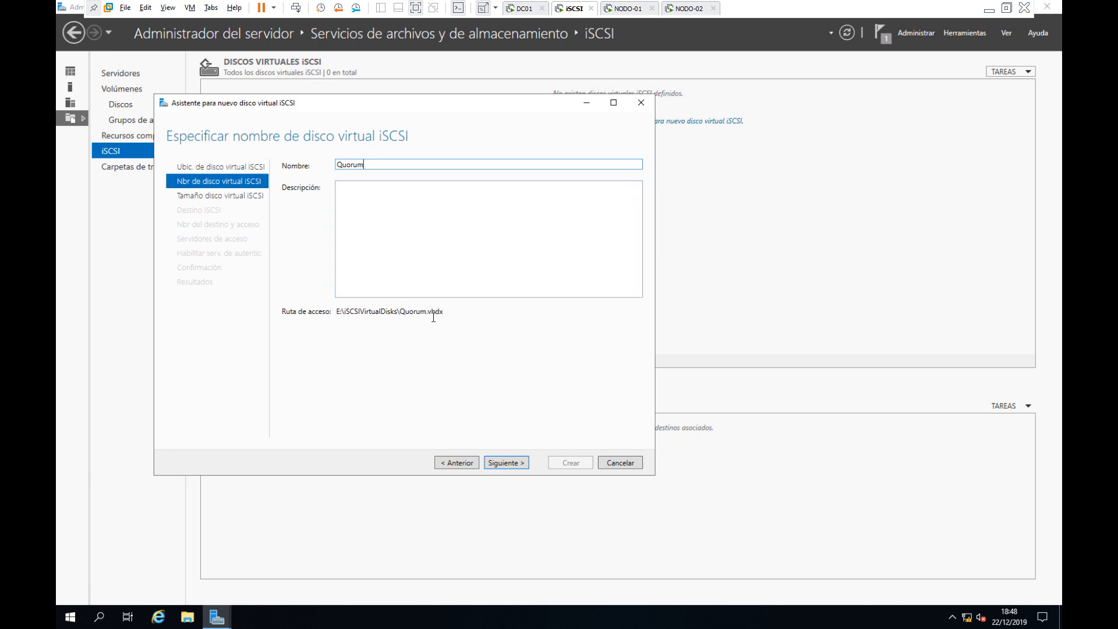
# Describe the virtual disk as "Disco para Quorum del Cluster" and give it a dynamically expanding size of 10 GB
pyautogui.click(407, 199)
pyautogui.write('D')
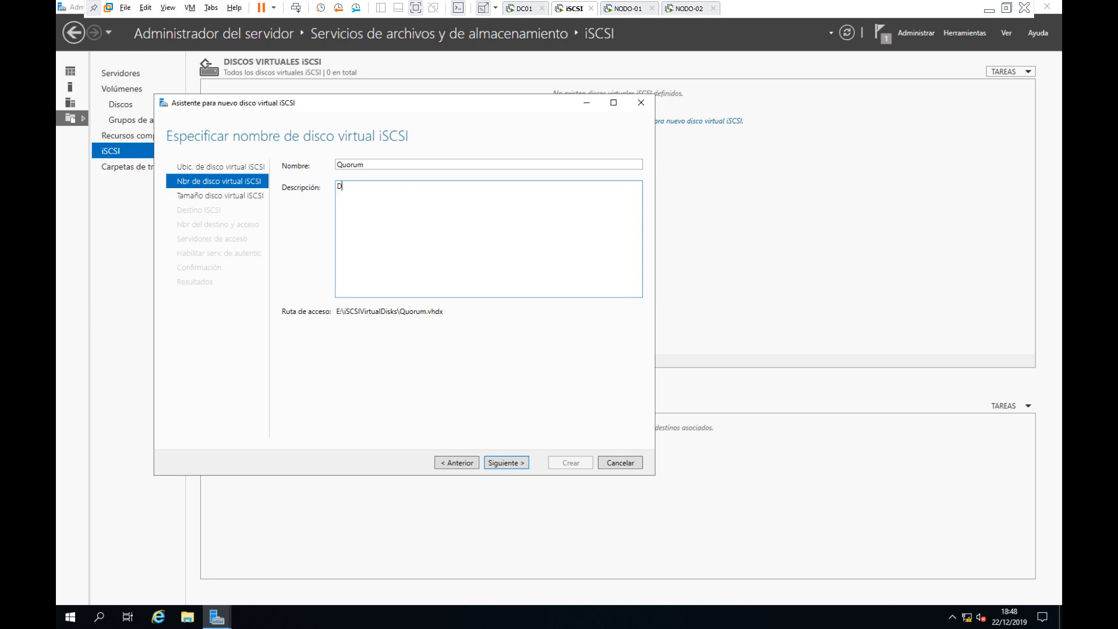
pyautogui.write('isco para Quorum del Cluster')
pyautogui.click(512, 463)
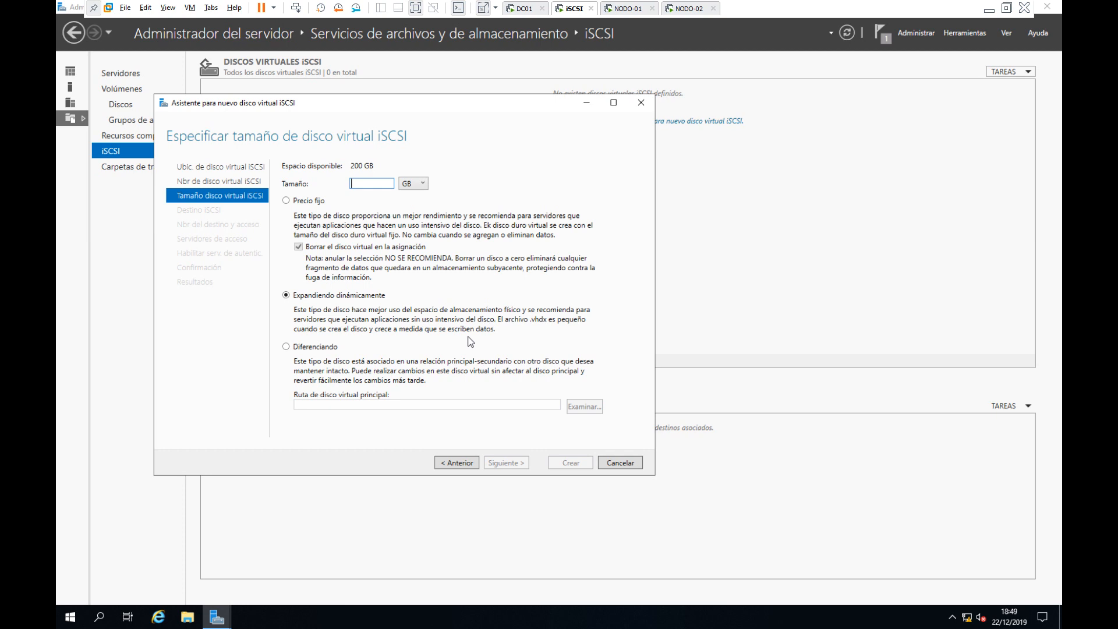
pyautogui.write('10')
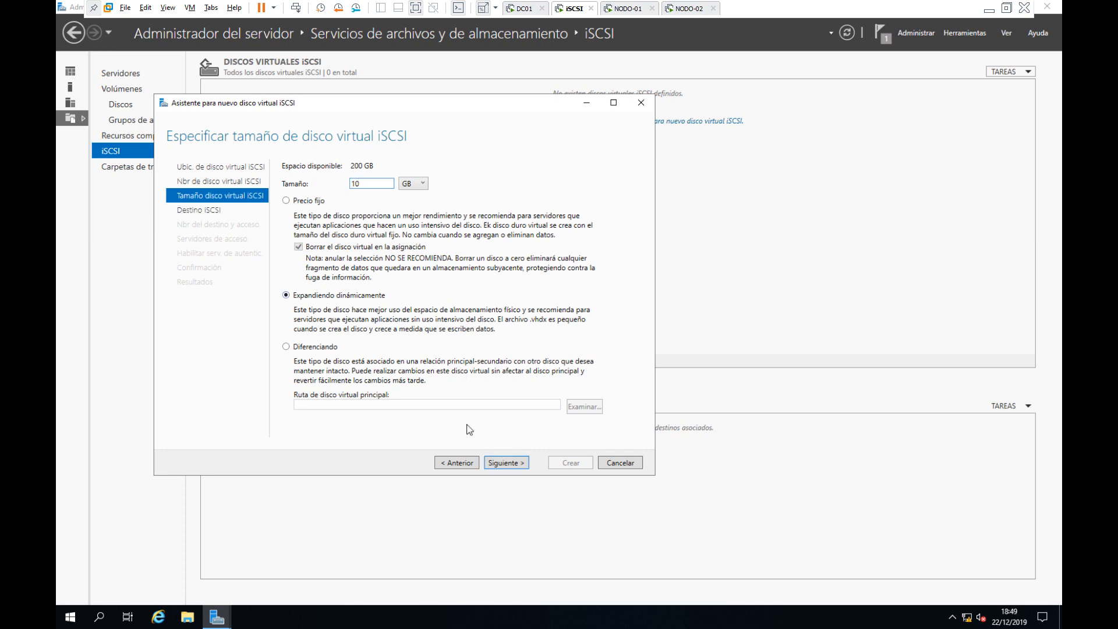
pyautogui.click(515, 464)
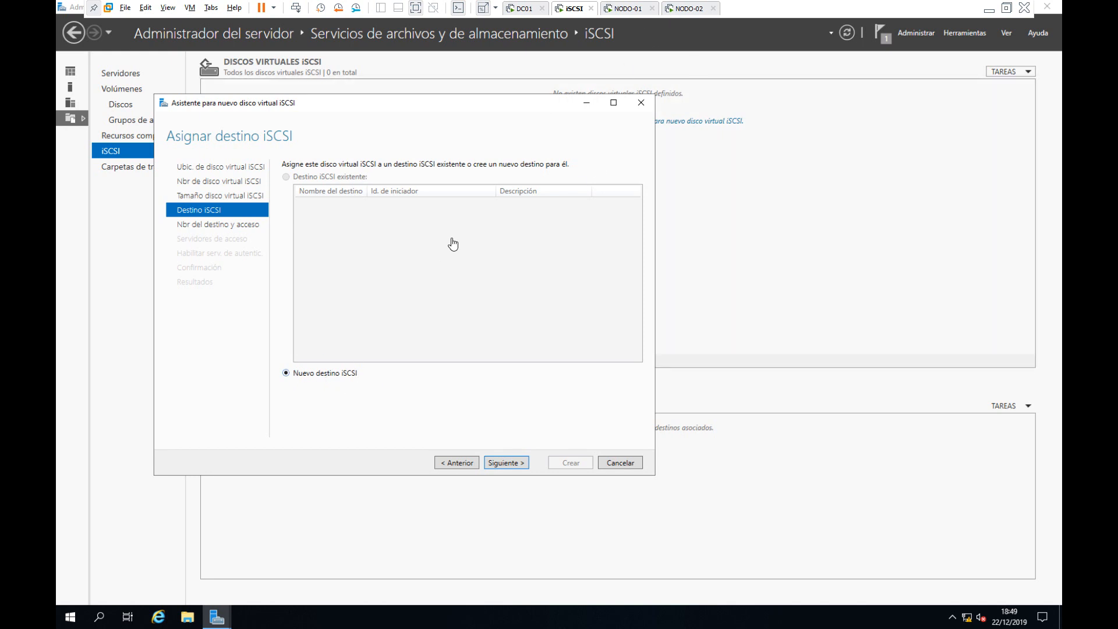
# Assign the disk to a new iSCSI target, try the name destino_quorum and decline its automatic conversion
pyautogui.click(523, 464)
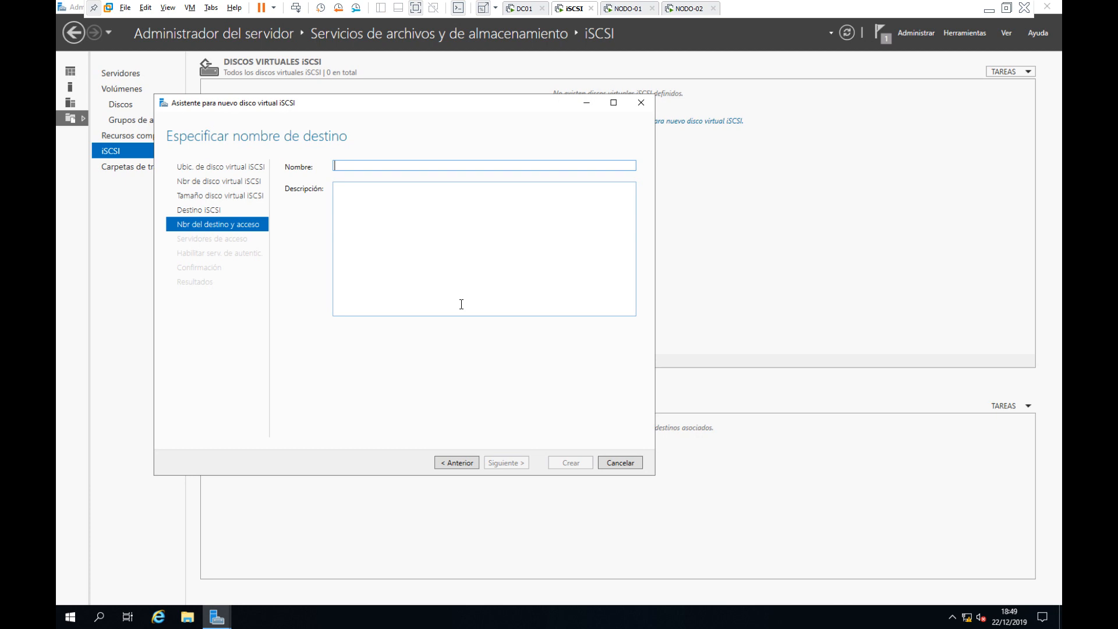
pyautogui.write('c')
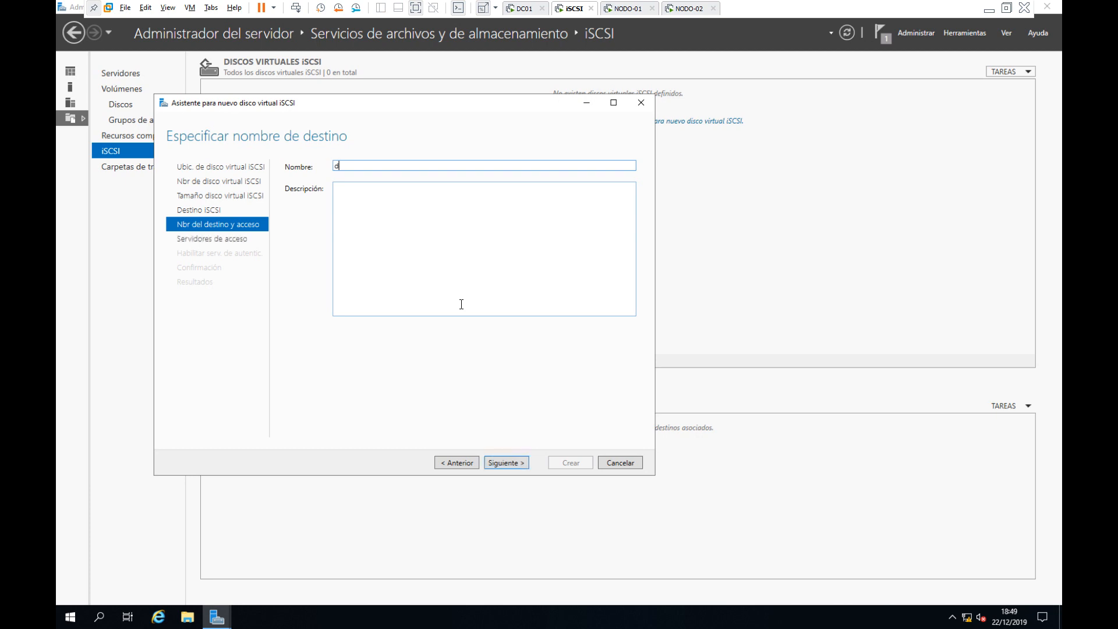
pyautogui.write('estino_quorum')
pyautogui.click(521, 463)
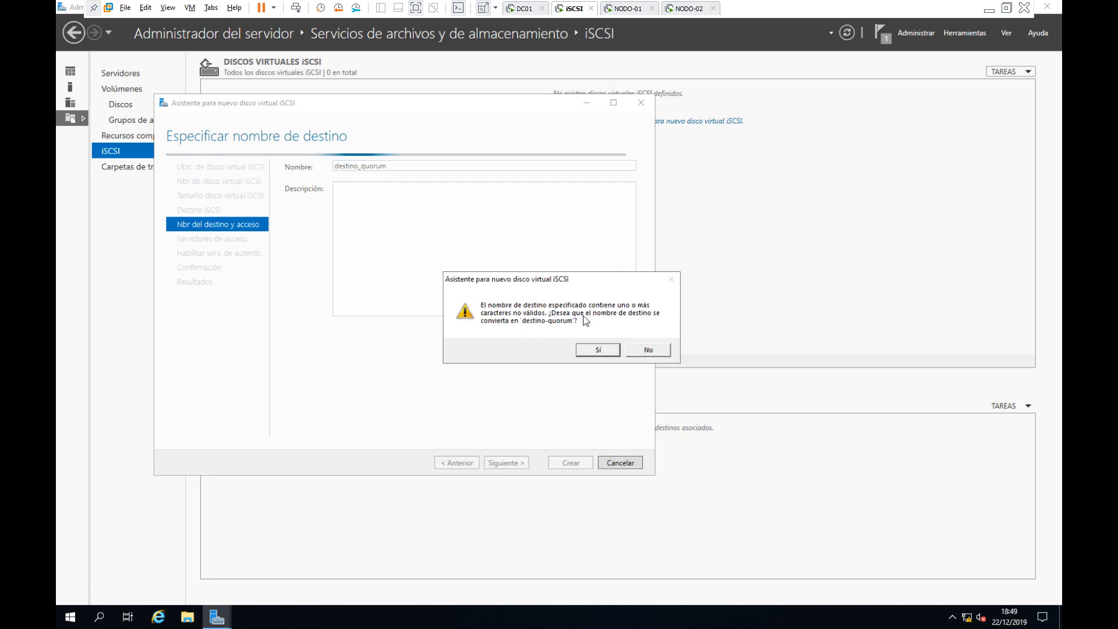
pyautogui.click(652, 350)
# Correct the target name to destino-quorum, replacing the underscore with a hyphen, and continue to the access servers
pyautogui.doubleClick(366, 167)
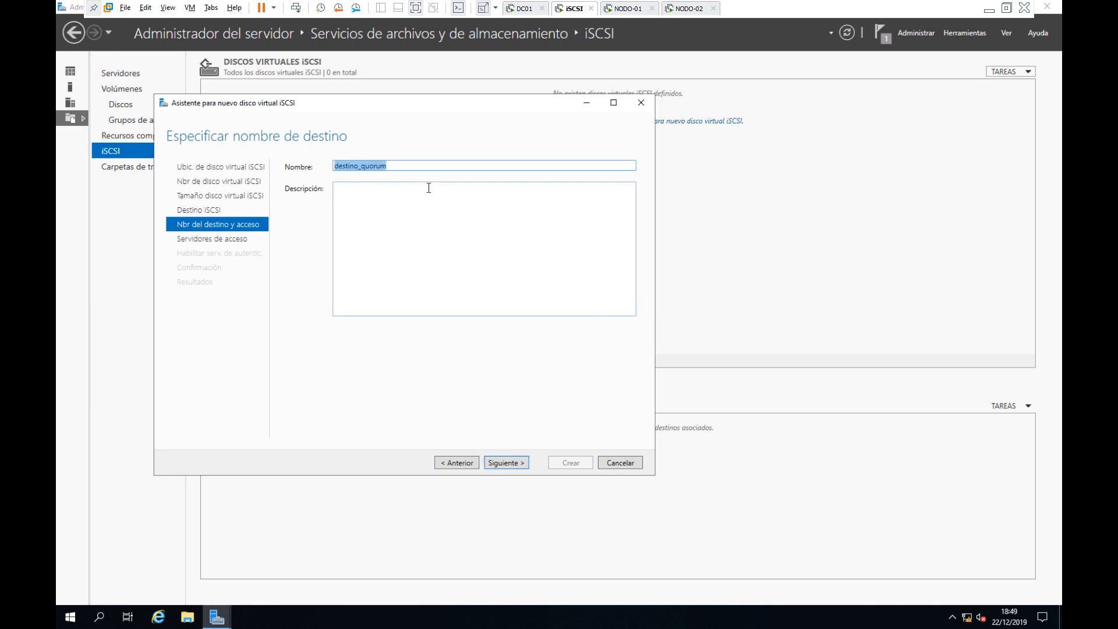
pyautogui.press('Right')
pyautogui.press('Left')
pyautogui.press('Delete')
pyautogui.press('BackSpace')
pyautogui.write('-q')
pyautogui.click(518, 463)
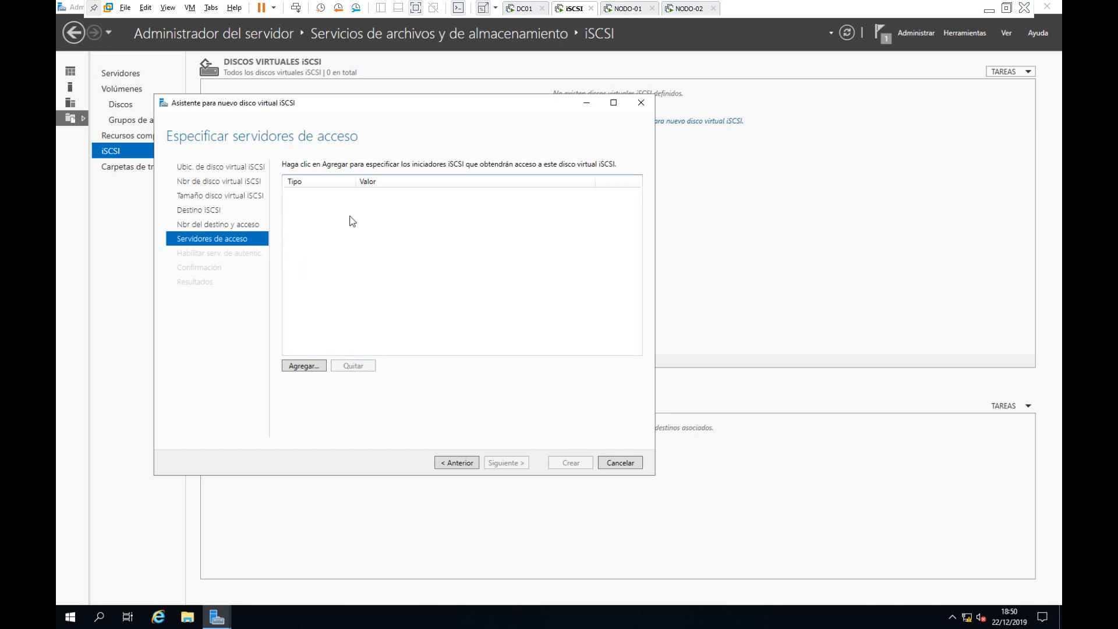
# Add an initiator to the access servers, identified by the IP address 192.168.140.1
pyautogui.click(322, 366)
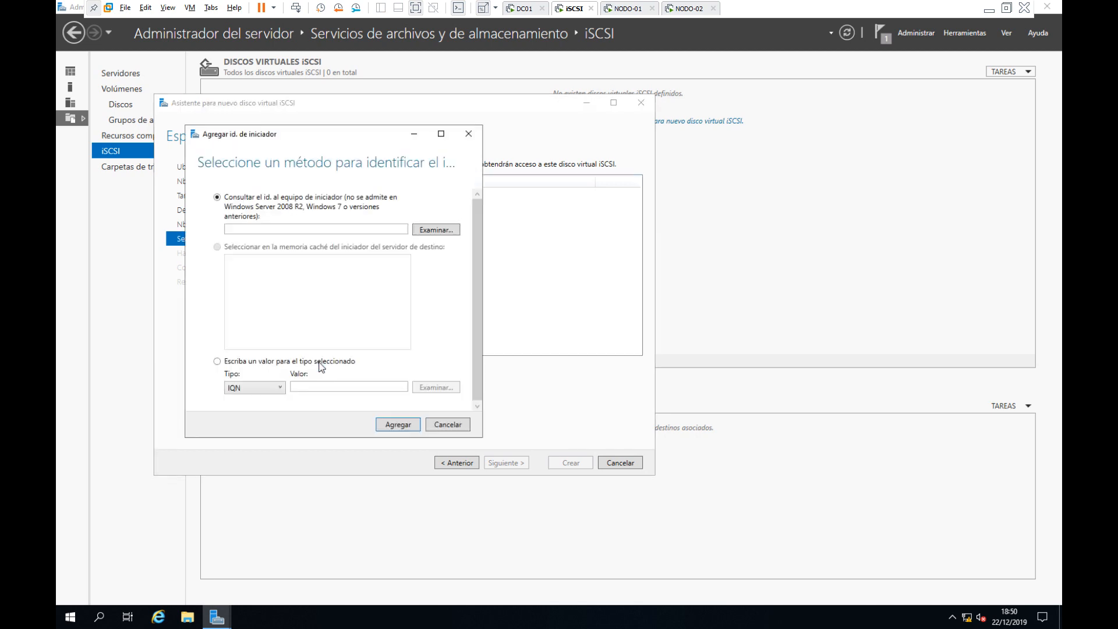
pyautogui.moveTo(387, 135); pyautogui.dragTo(454, 95)
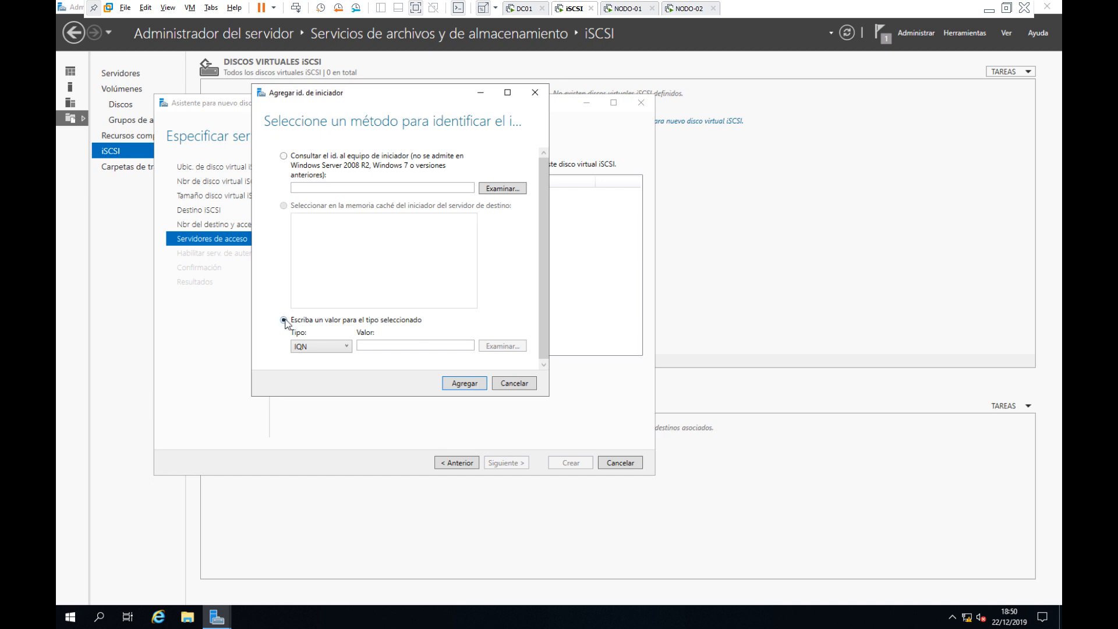
pyautogui.click(344, 349)
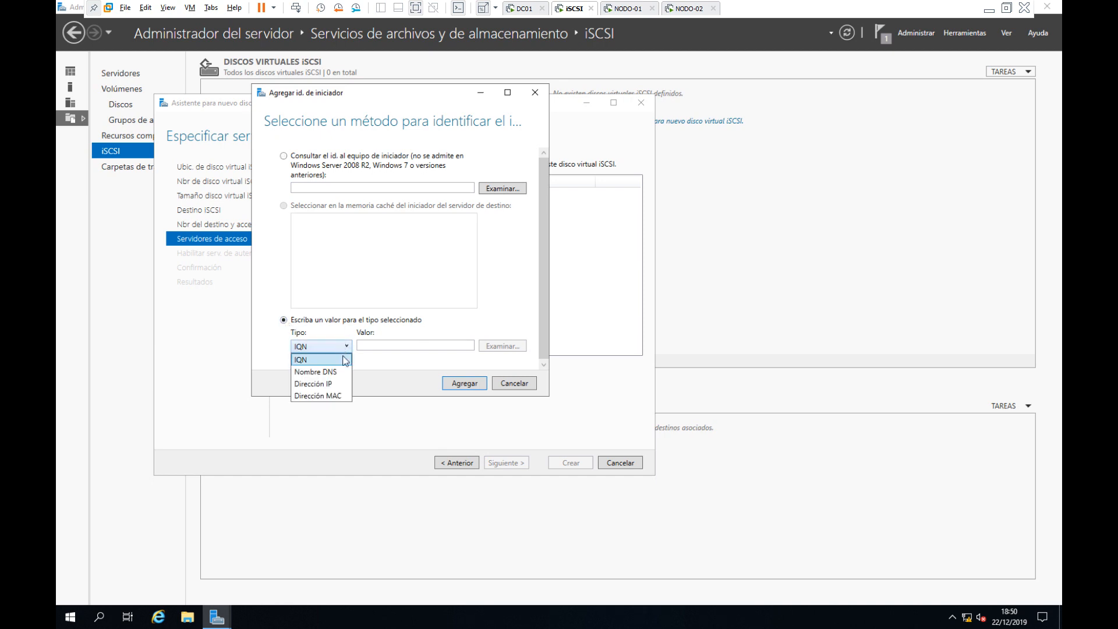
pyautogui.click(345, 384)
pyautogui.click(376, 346)
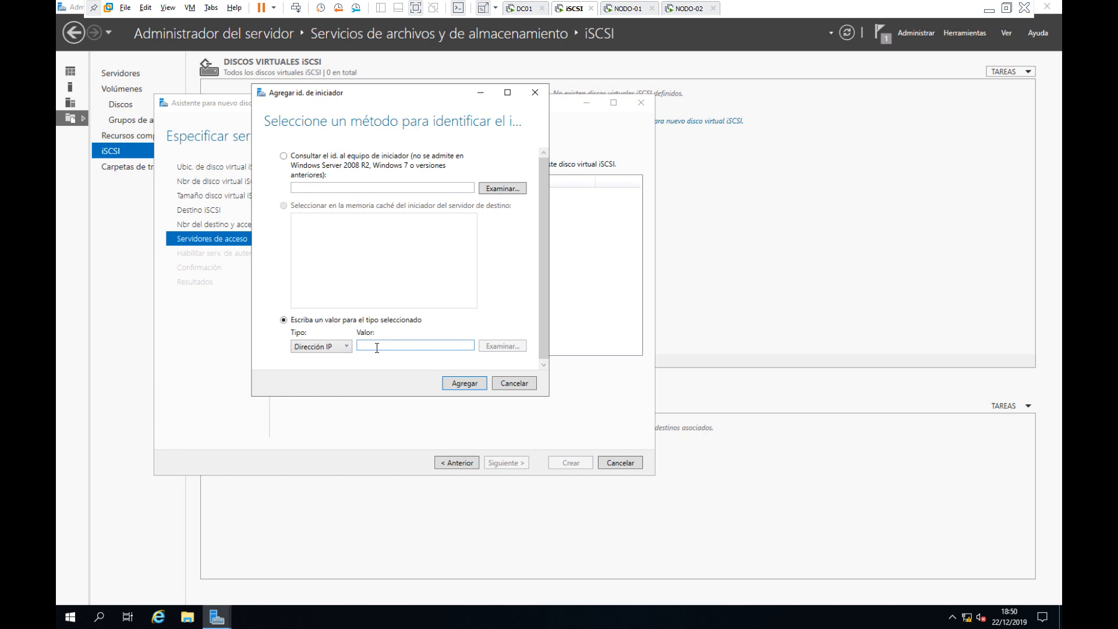
pyautogui.hotkey('alt', 'Tab')
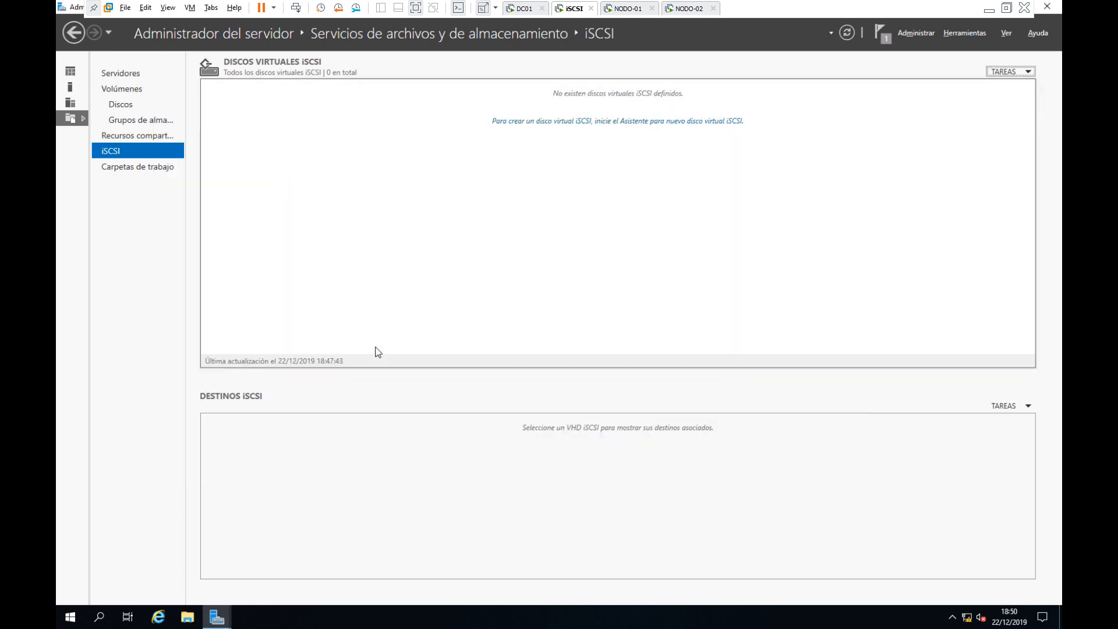
pyautogui.hotkey('alt', 'Tab')
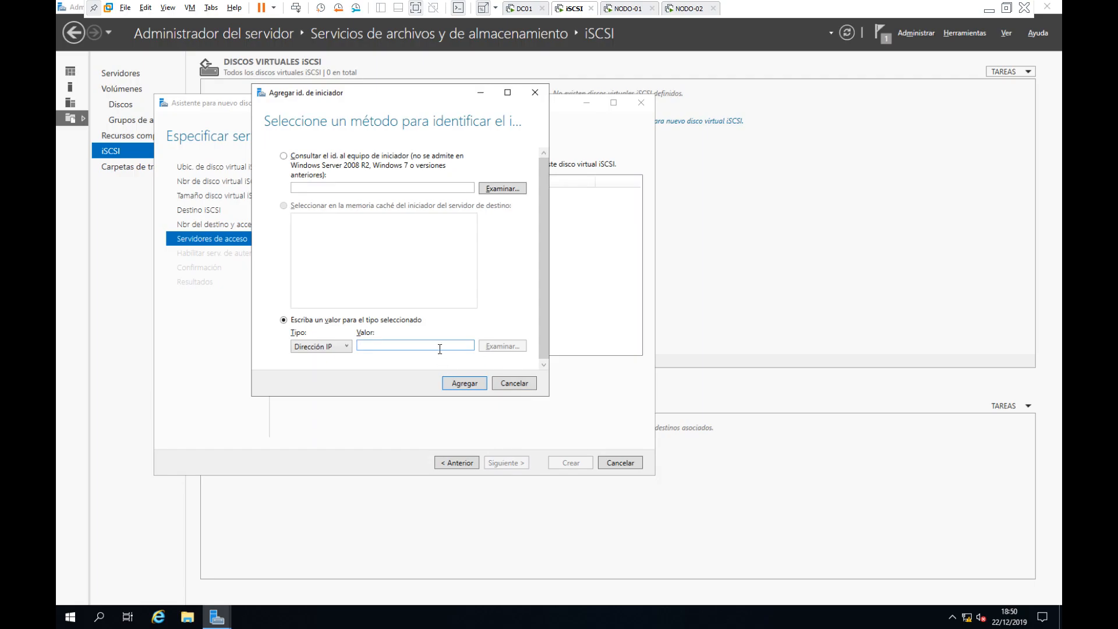
pyautogui.write('192.1')
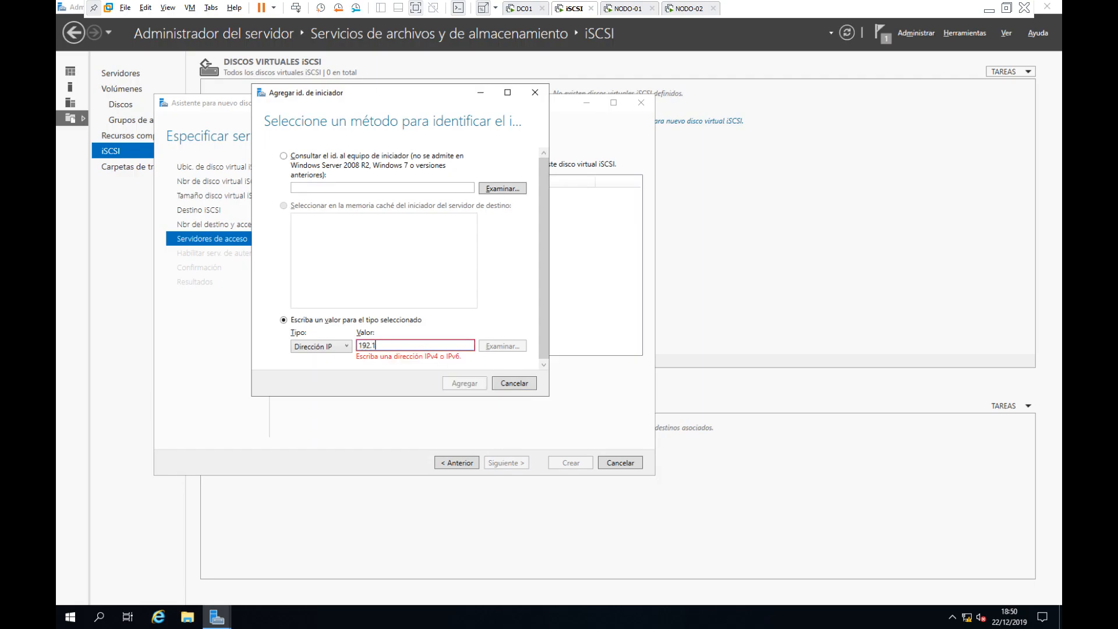
pyautogui.write('68.140.1')
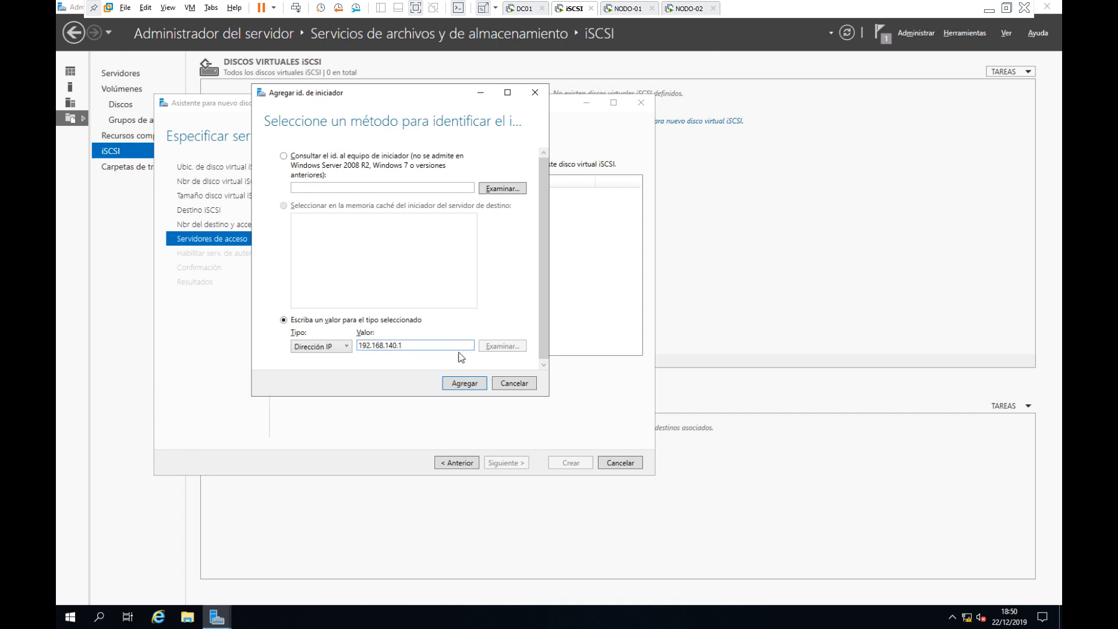
pyautogui.click(464, 383)
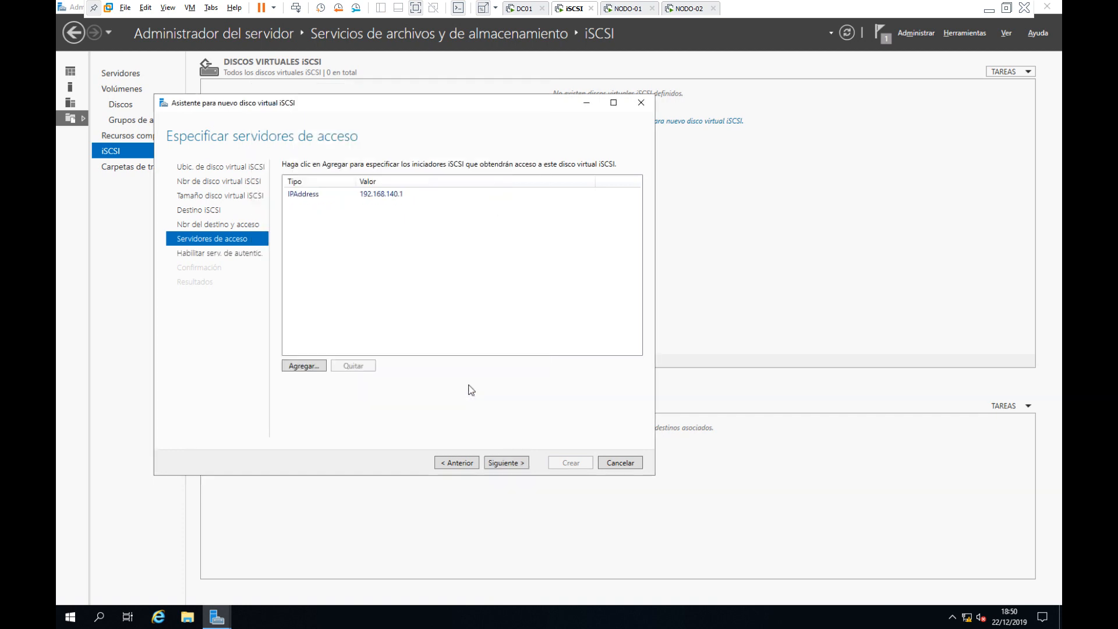
# Add a second initiator to the access servers, identified by the IP address 192.168.140.2
pyautogui.click(318, 370)
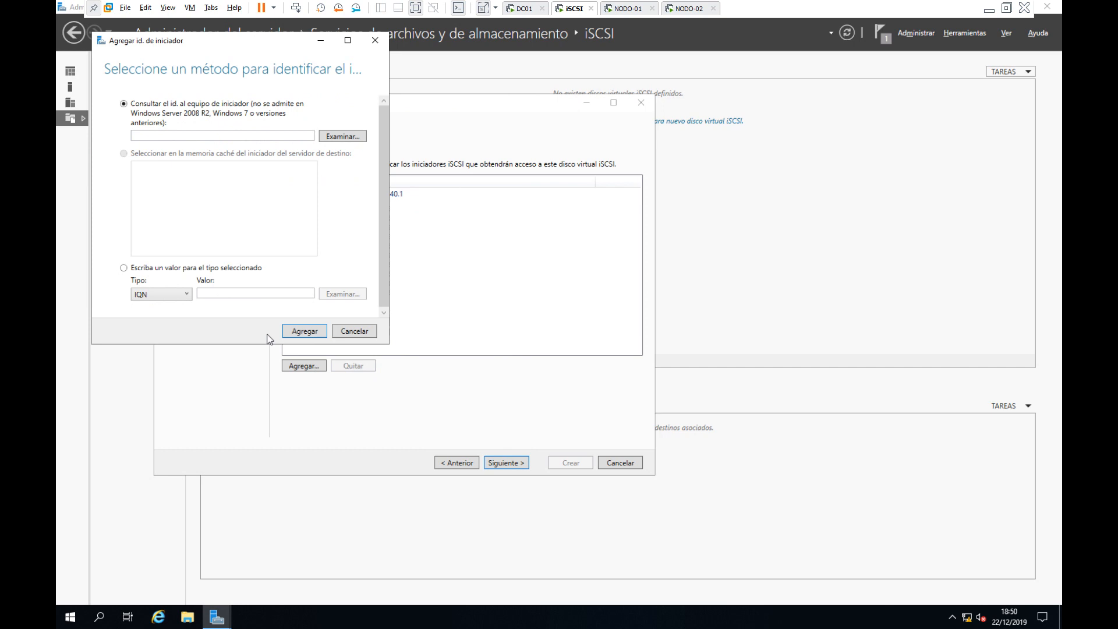
pyautogui.click(157, 269)
pyautogui.click(170, 294)
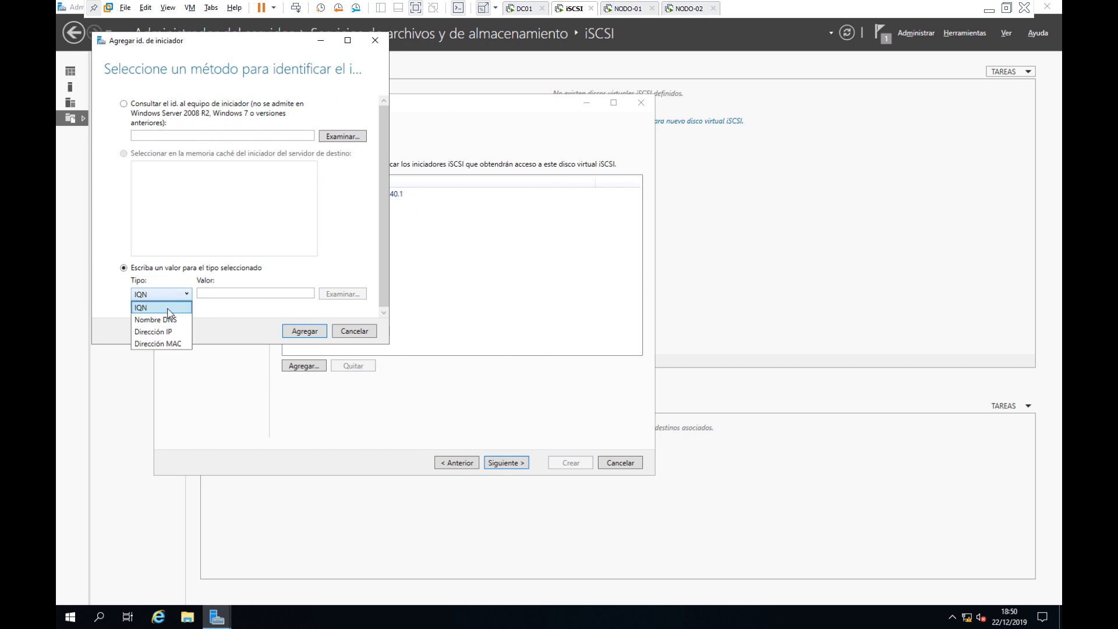
pyautogui.click(160, 330)
pyautogui.click(239, 293)
pyautogui.write('1')
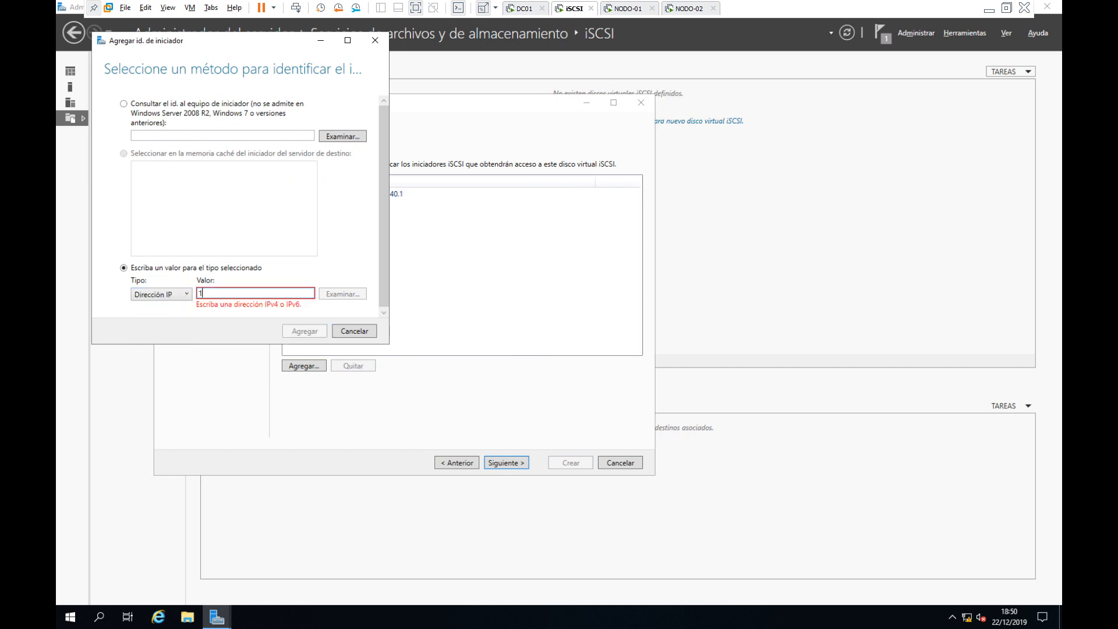
pyautogui.write('92.168.140.2')
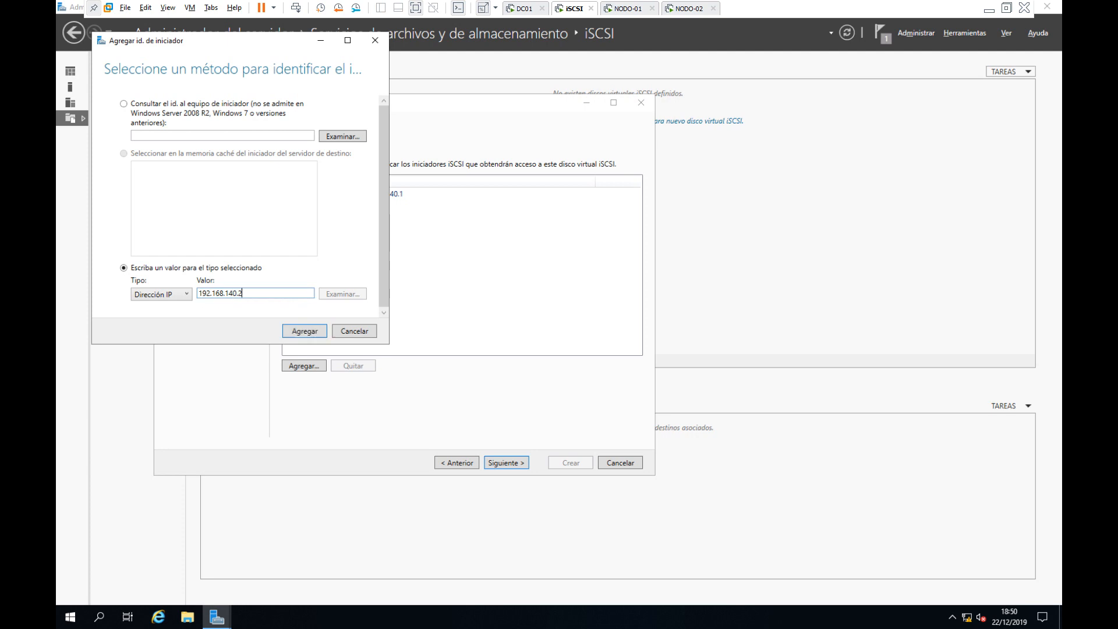
pyautogui.click(302, 332)
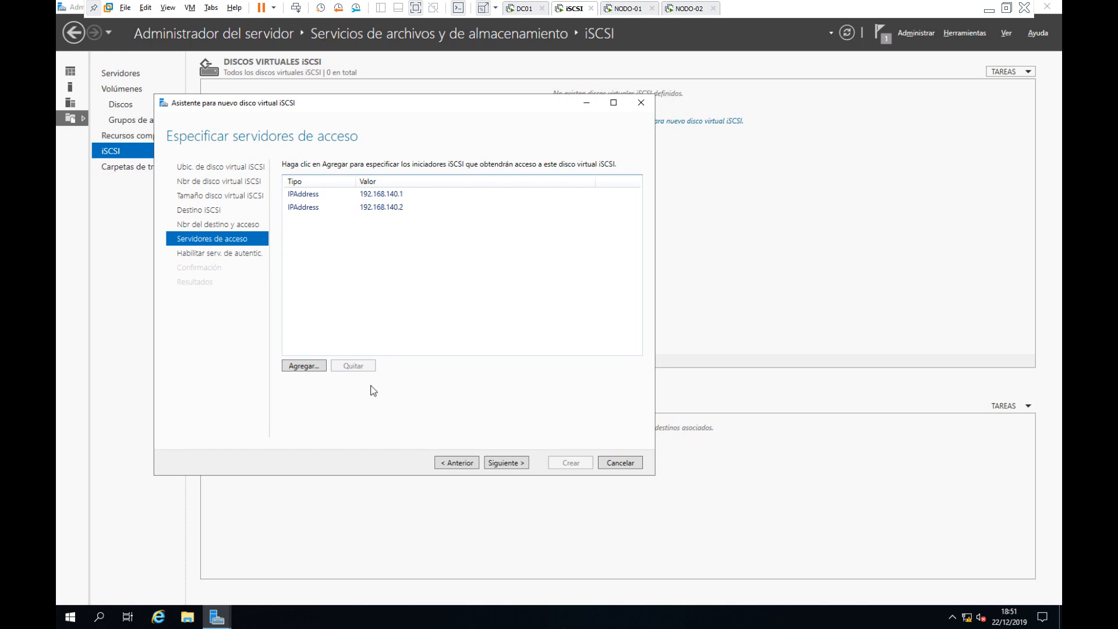
# Leave CHAP and reverse CHAP authentication disabled, create the Quorum virtual disk and close the finished wizard
pyautogui.click(522, 465)
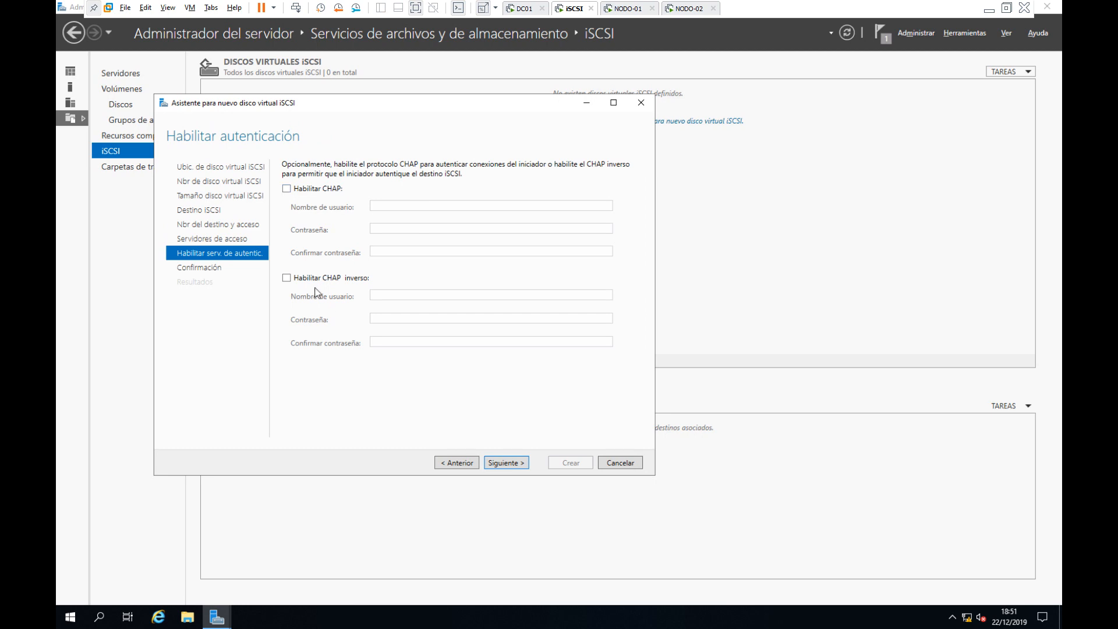
pyautogui.click(519, 466)
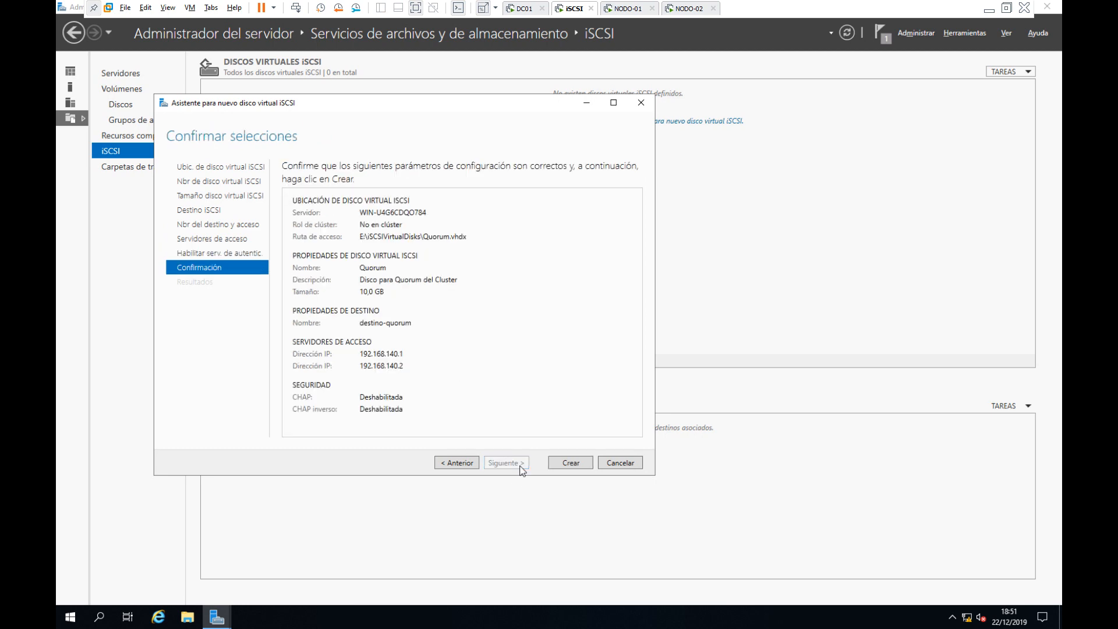
pyautogui.click(556, 465)
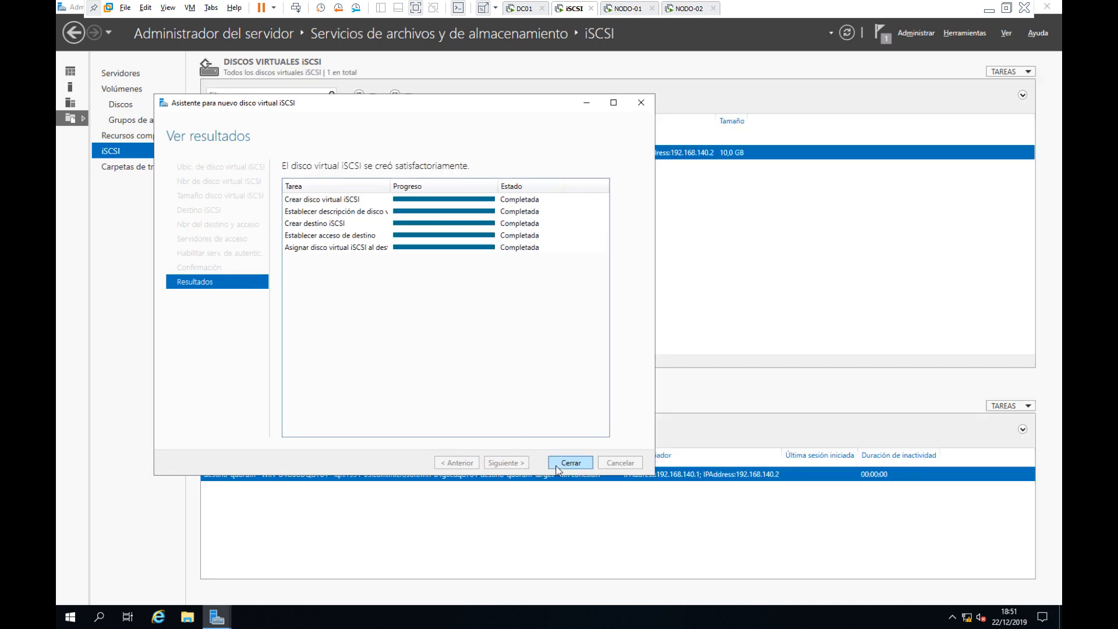
pyautogui.click(558, 466)
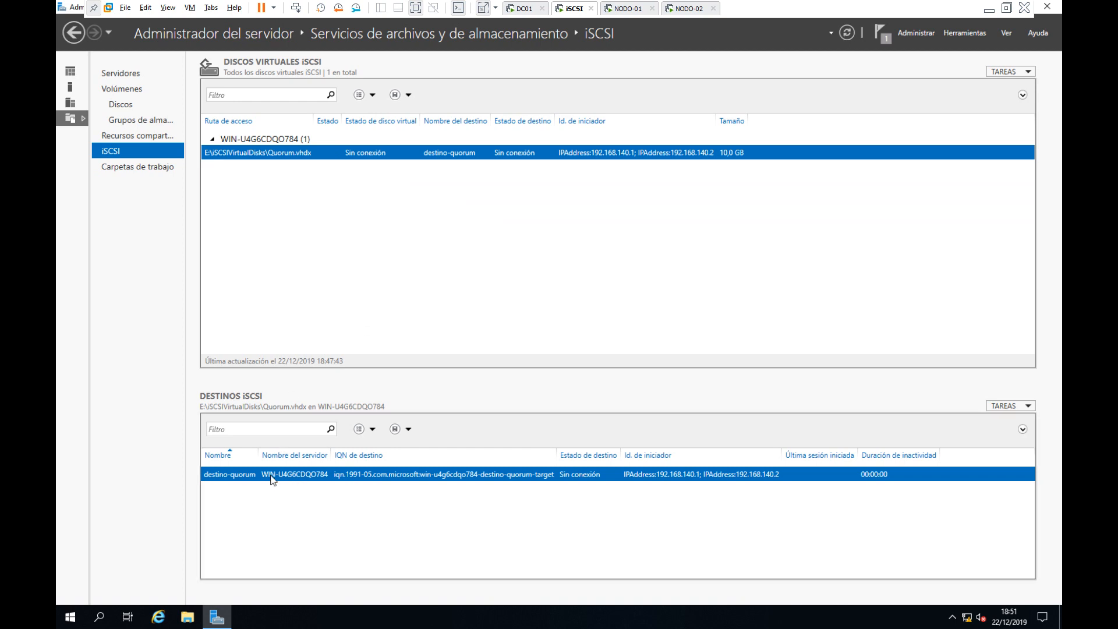
# Review the general properties and the initiators of the destino-quorum target without changing anything
pyautogui.rightClick(340, 477)
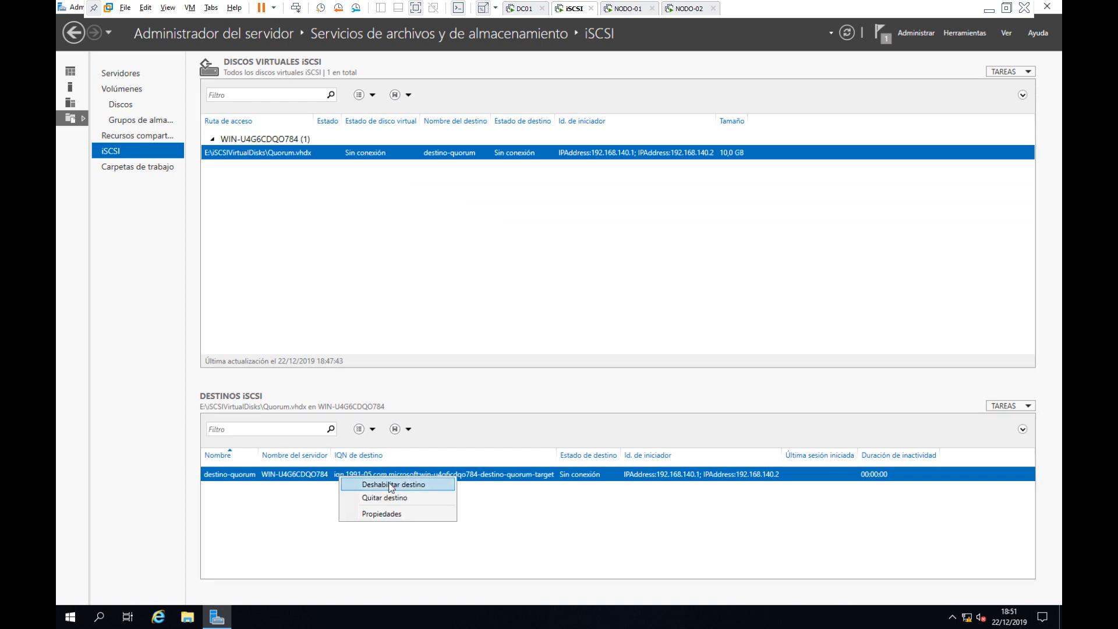
pyautogui.click(407, 515)
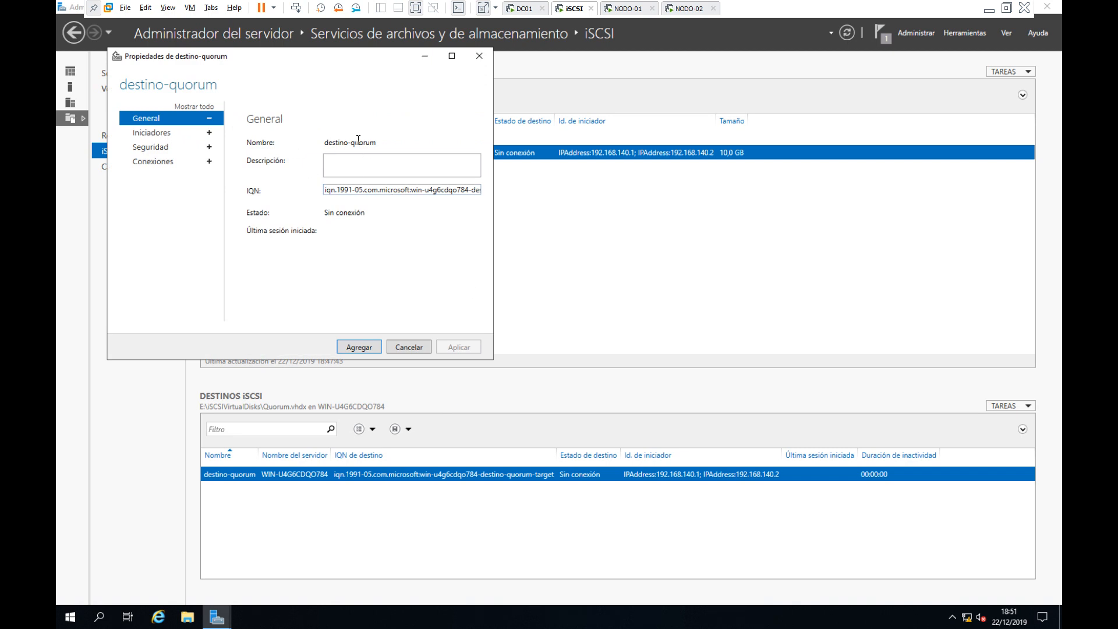
pyautogui.click(154, 135)
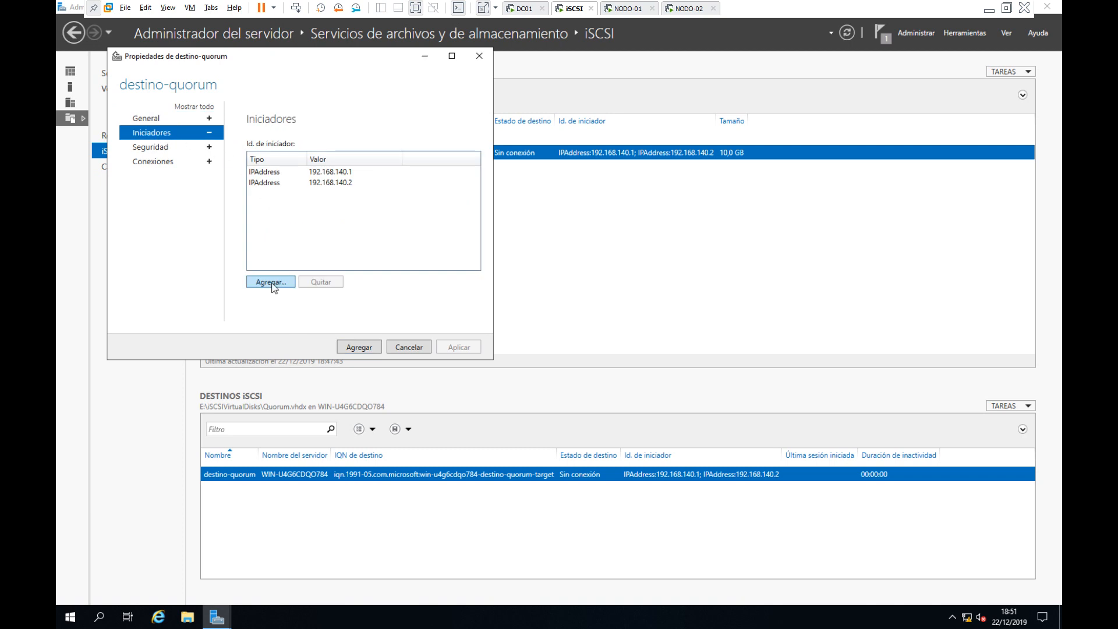
pyautogui.click(409, 349)
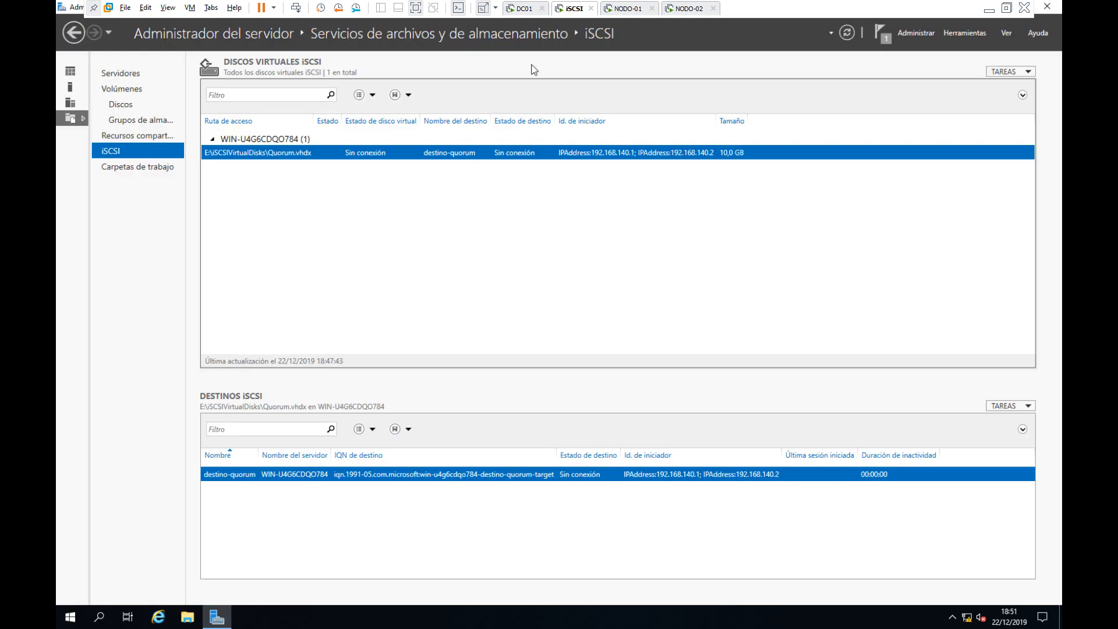
# Switch to the NODO-01 virtual machine and sign in as Administrador with the account password
pyautogui.click(625, 10)
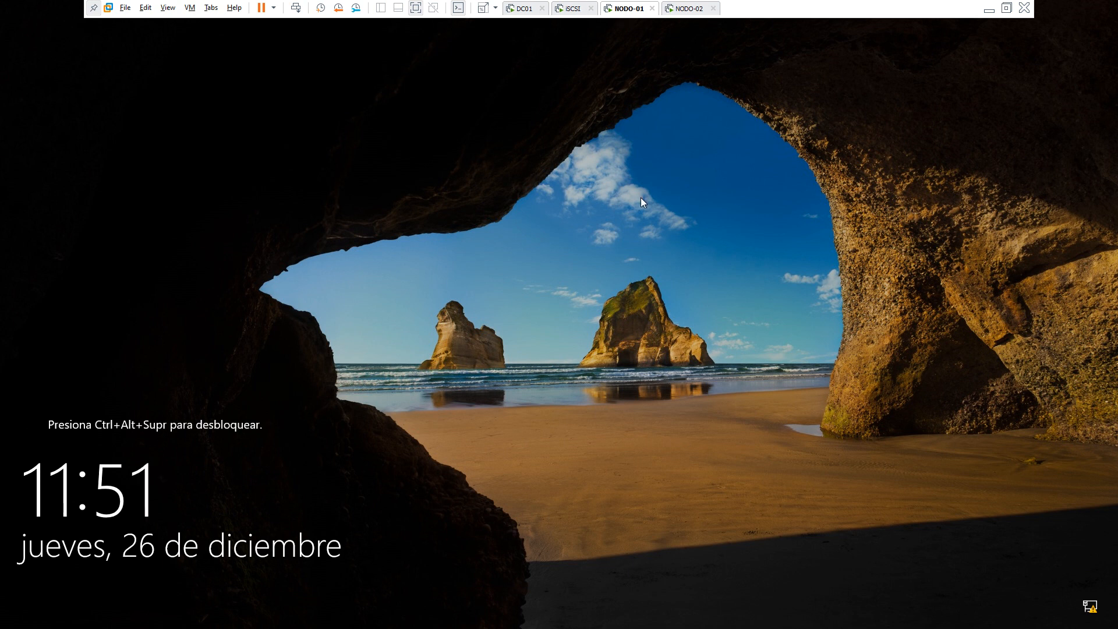
pyautogui.press('ctrl+alt+Insert')
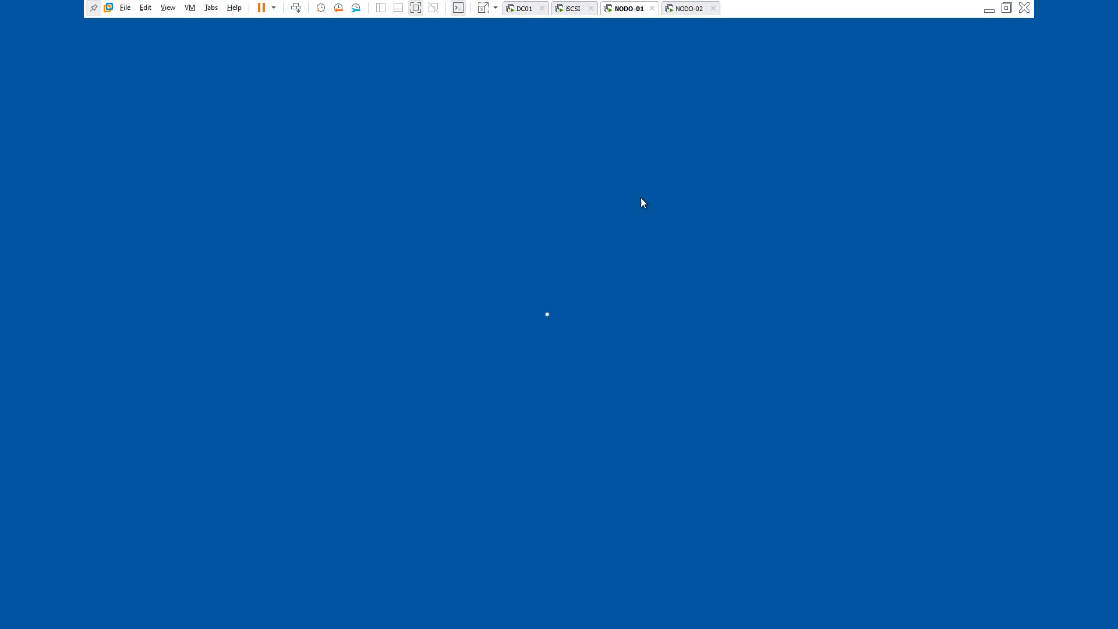
pyautogui.write('*')
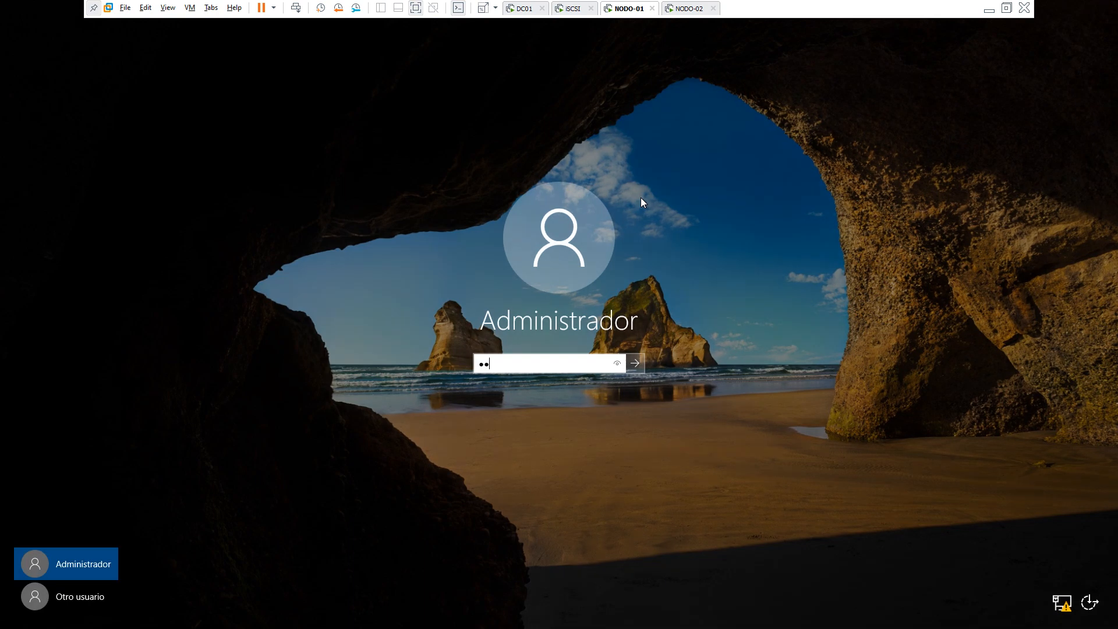
pyautogui.write('******')
pyautogui.press('Return')
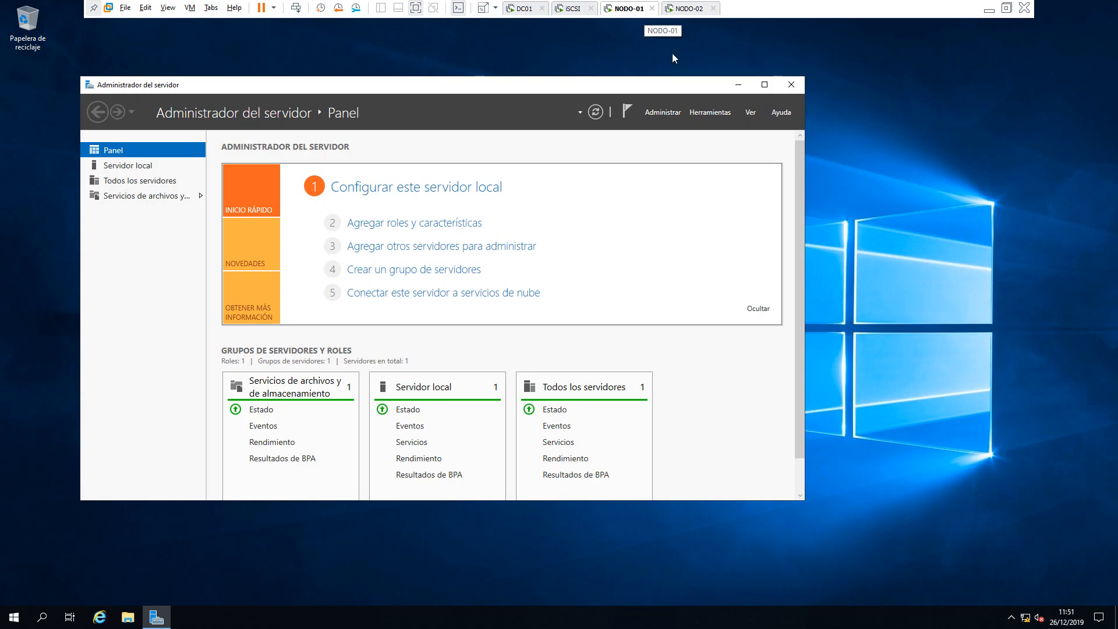
# Open the iSCSI Initiator properties on NODO-01, agreeing to start the Microsoft iSCSI service and run it automatically
pyautogui.click(710, 112)
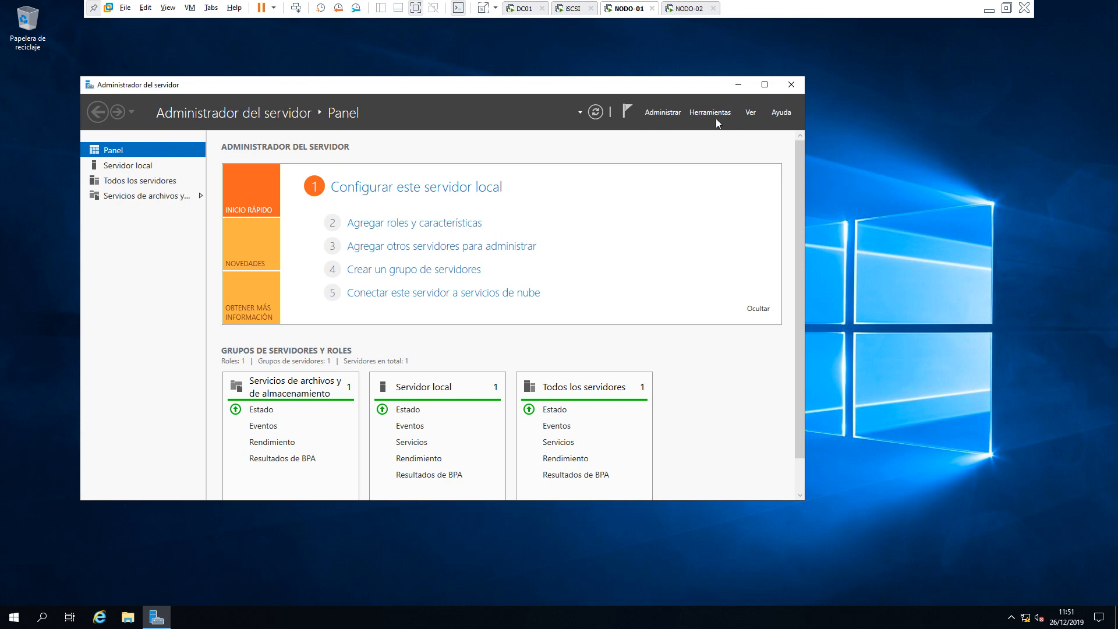
pyautogui.click(717, 112)
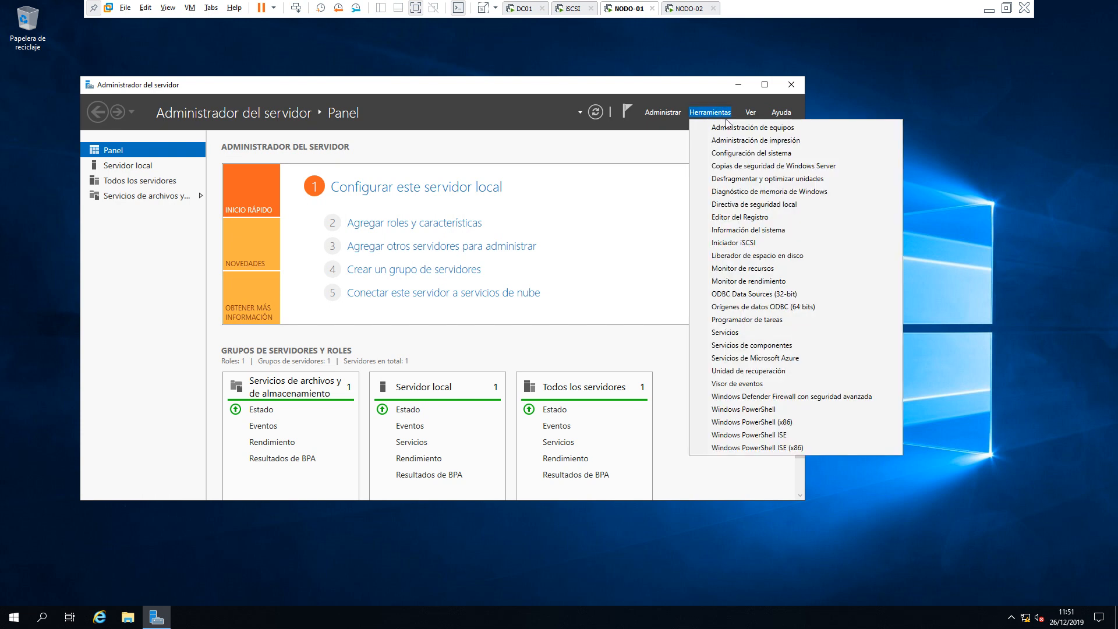
pyautogui.click(783, 242)
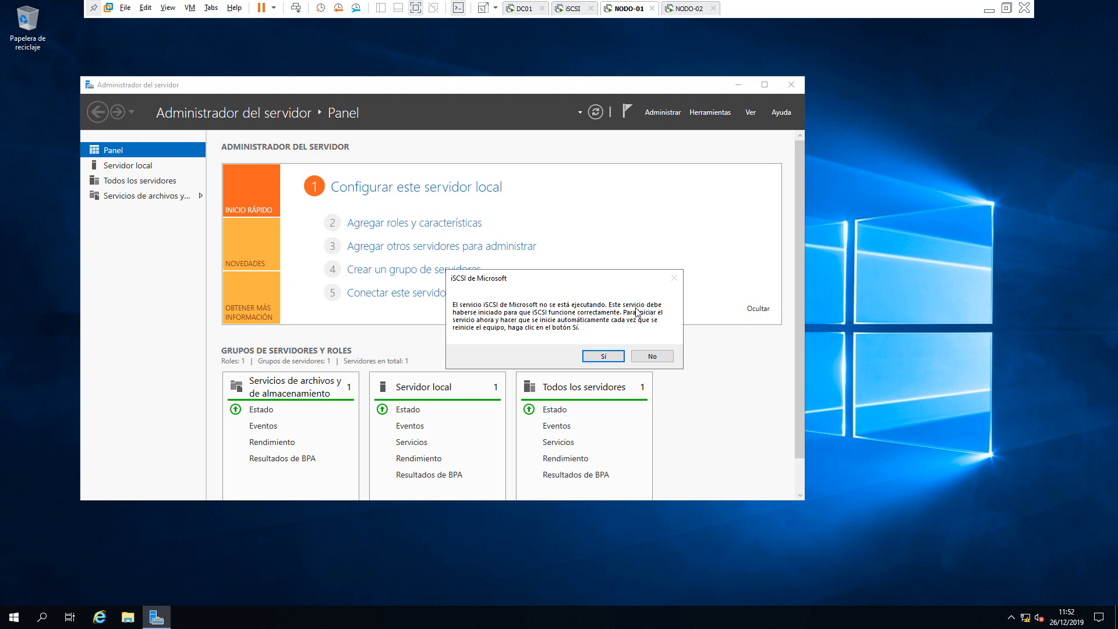
pyautogui.click(600, 361)
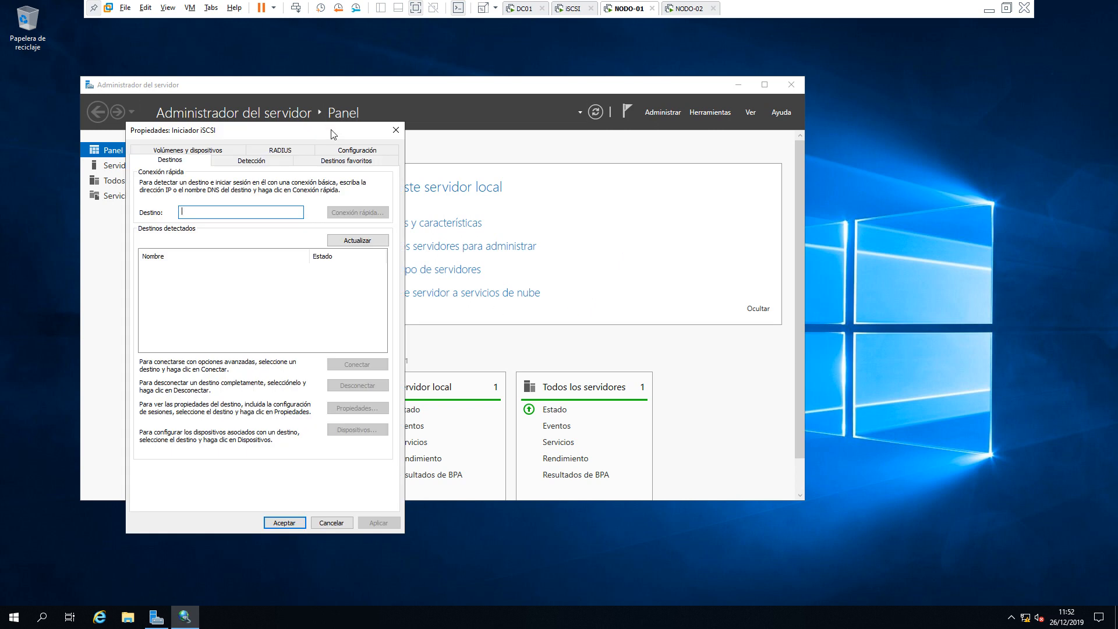
pyautogui.moveTo(332, 134); pyautogui.dragTo(560, 99)
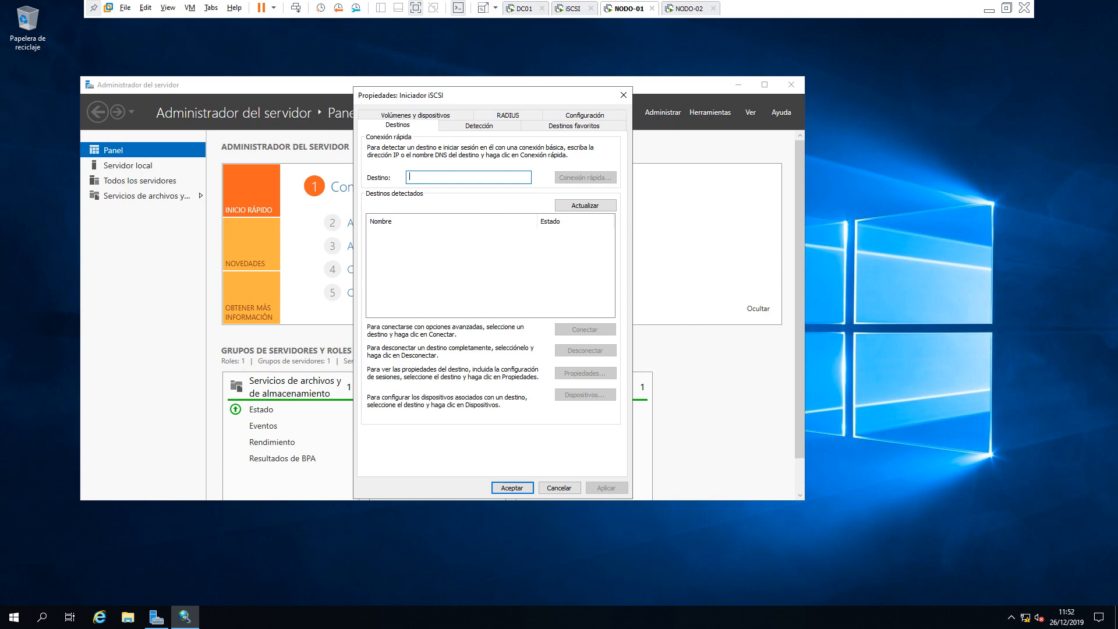
# Quick-connect the iSCSI Initiator to the target server at 192.168.140.100 and accept the initiator properties
pyautogui.write('192.168.140.100')
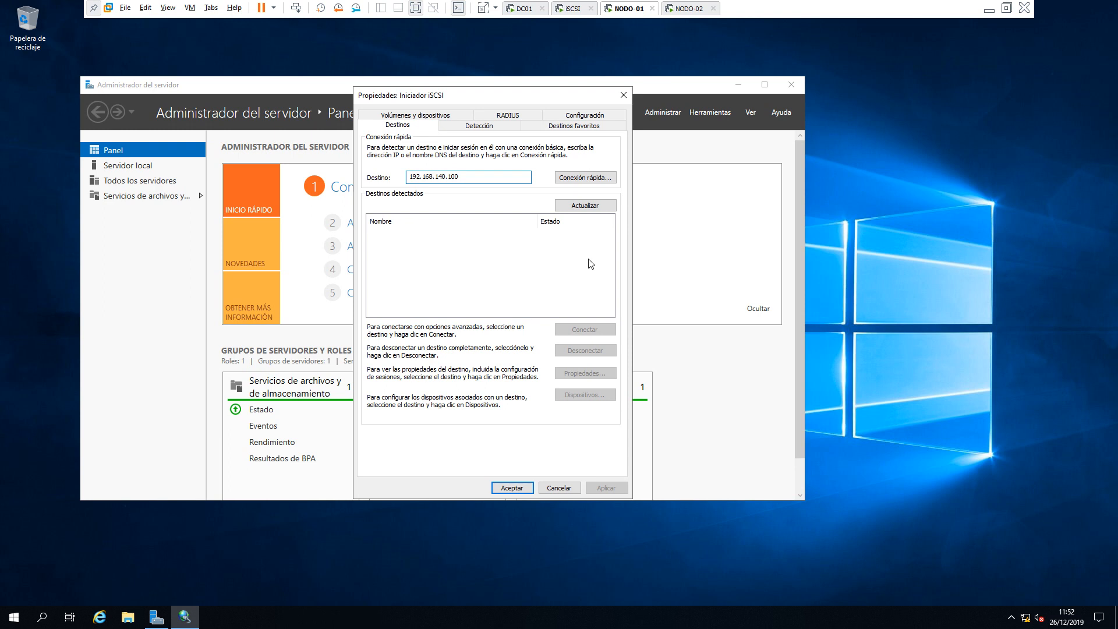
pyautogui.click(601, 179)
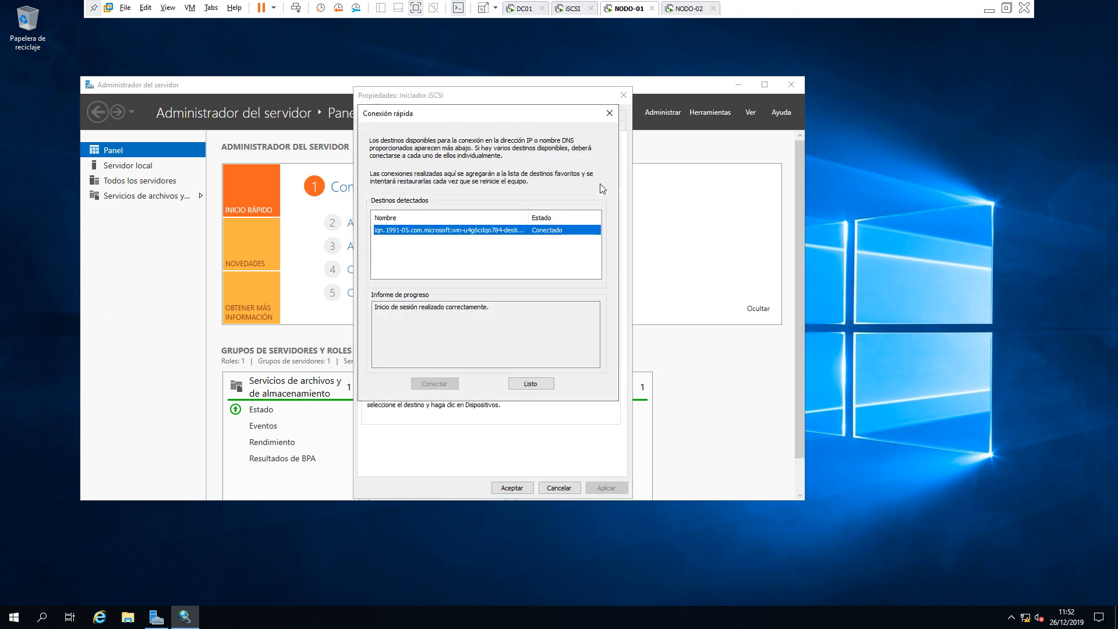
pyautogui.doubleClick(529, 213)
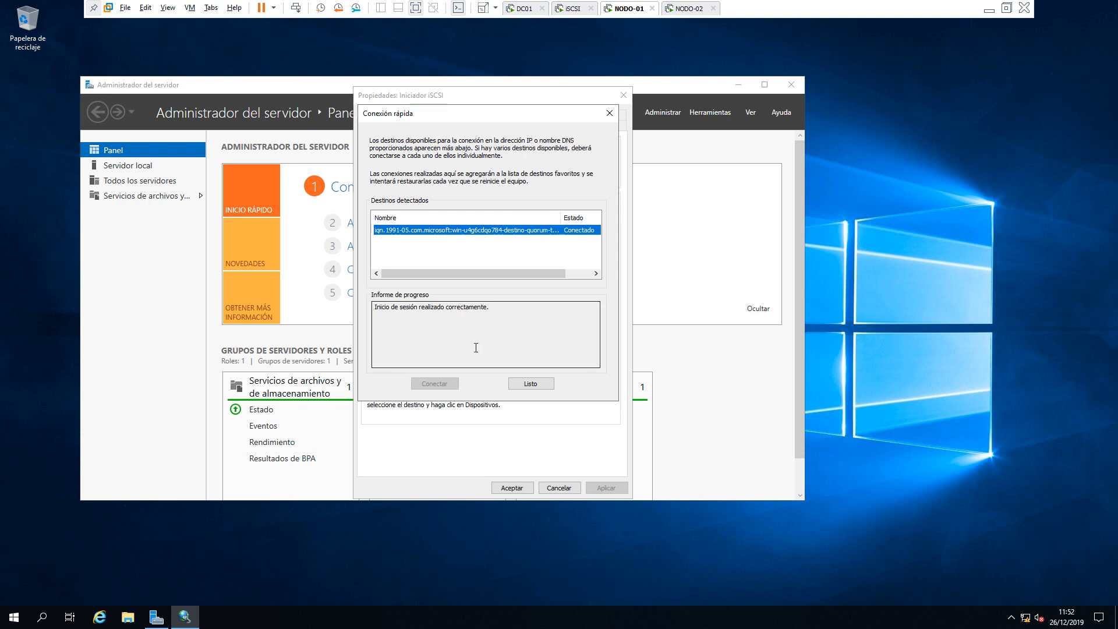
pyautogui.click(534, 387)
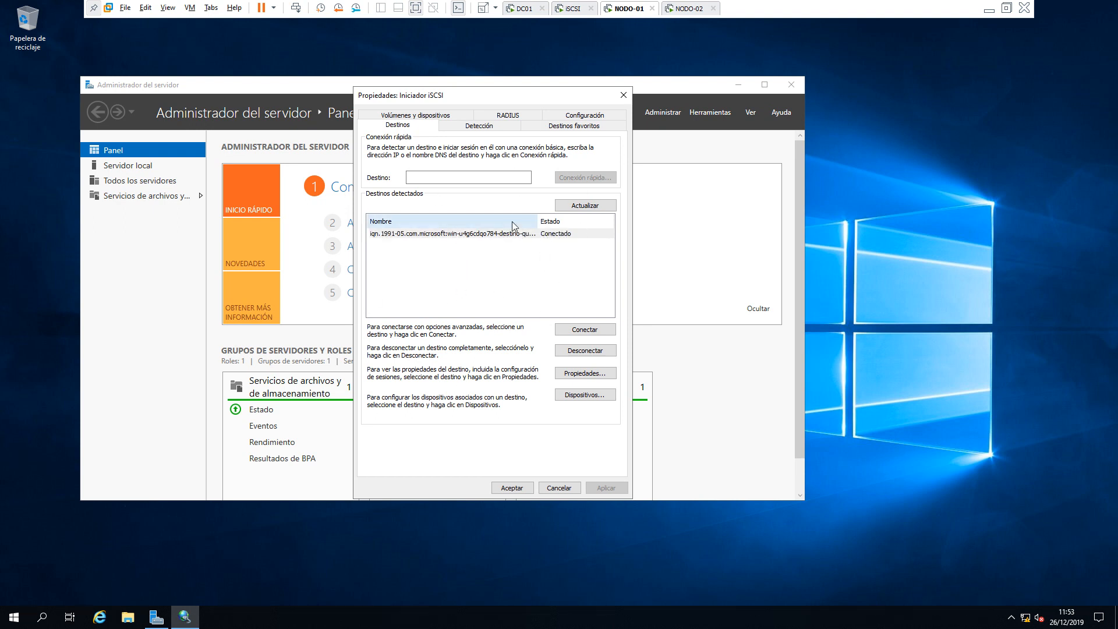
pyautogui.click(506, 174)
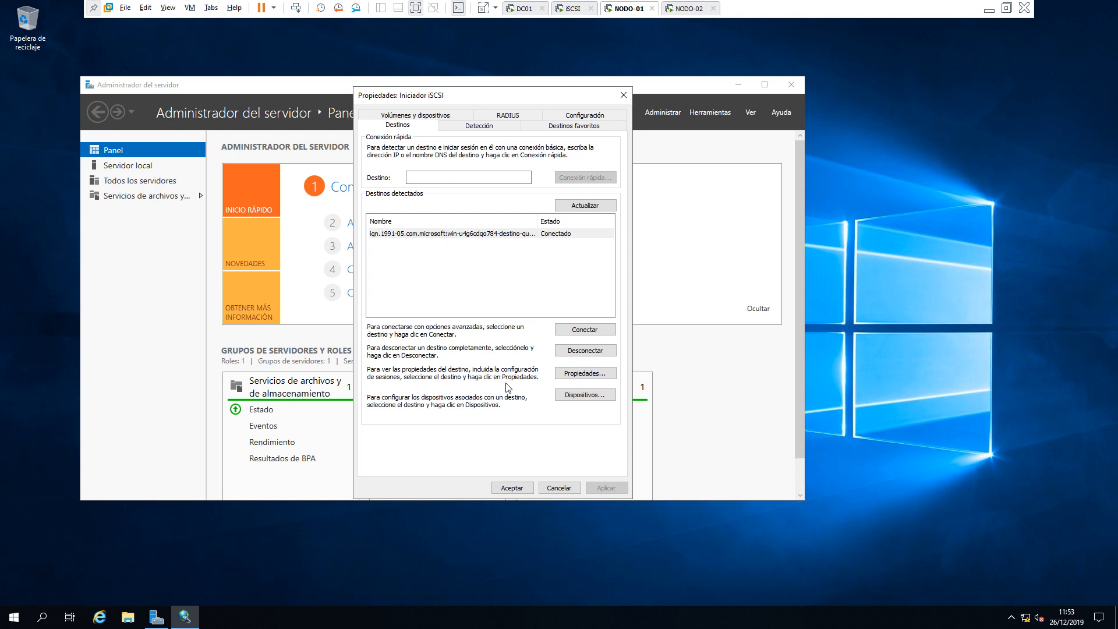
pyautogui.click(523, 488)
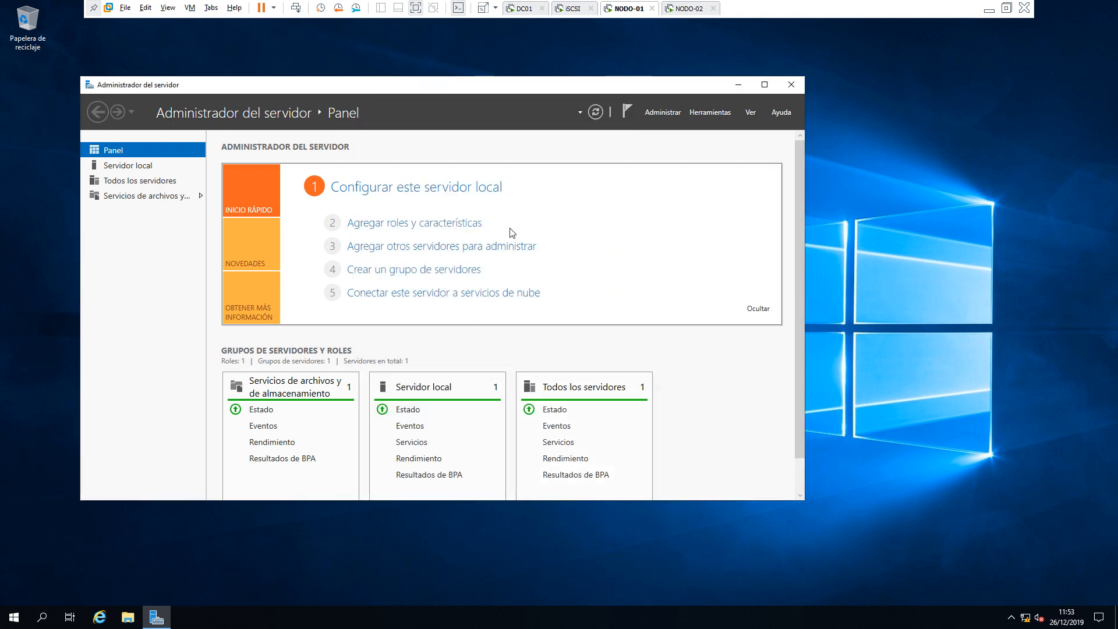
# Open disk management in Computer Management and bring the 10 GB Disco 1 online
pyautogui.click(719, 111)
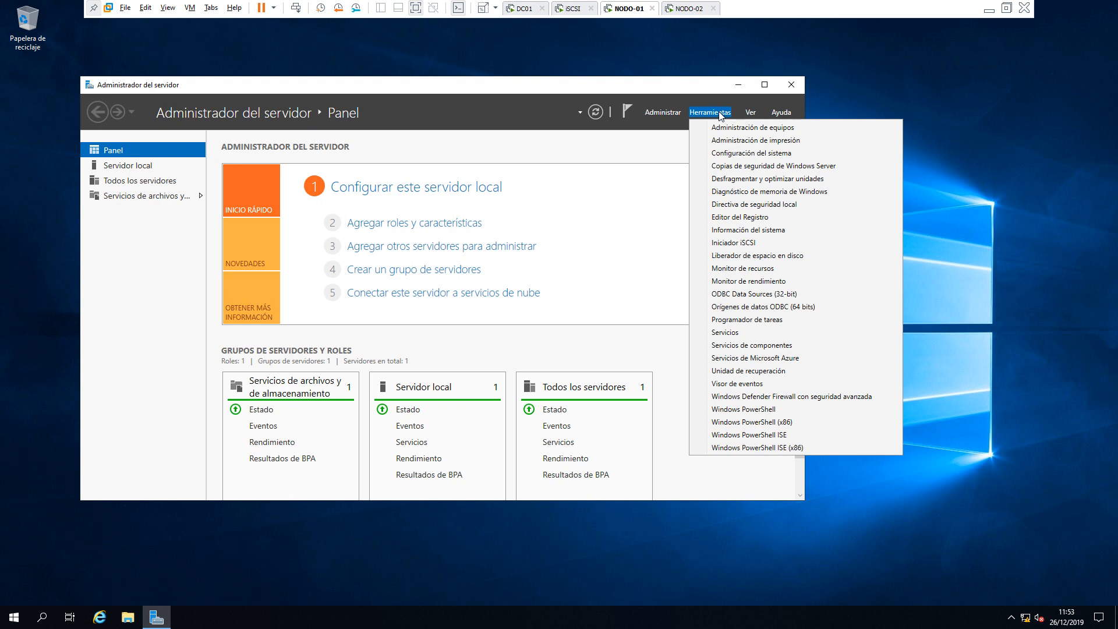
pyautogui.click(727, 129)
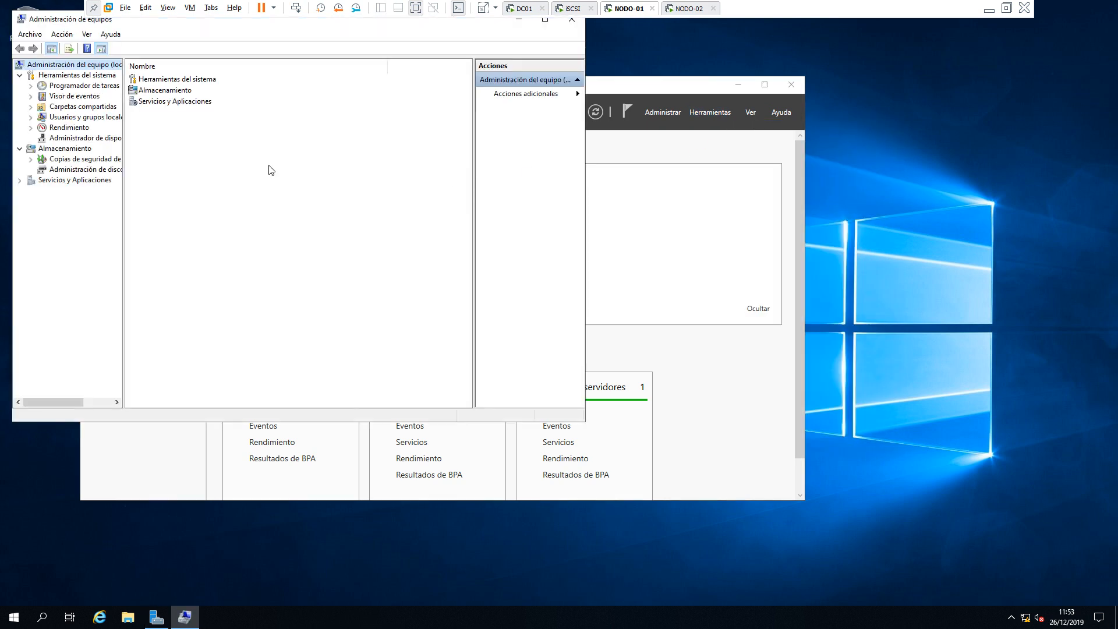
pyautogui.click(105, 170)
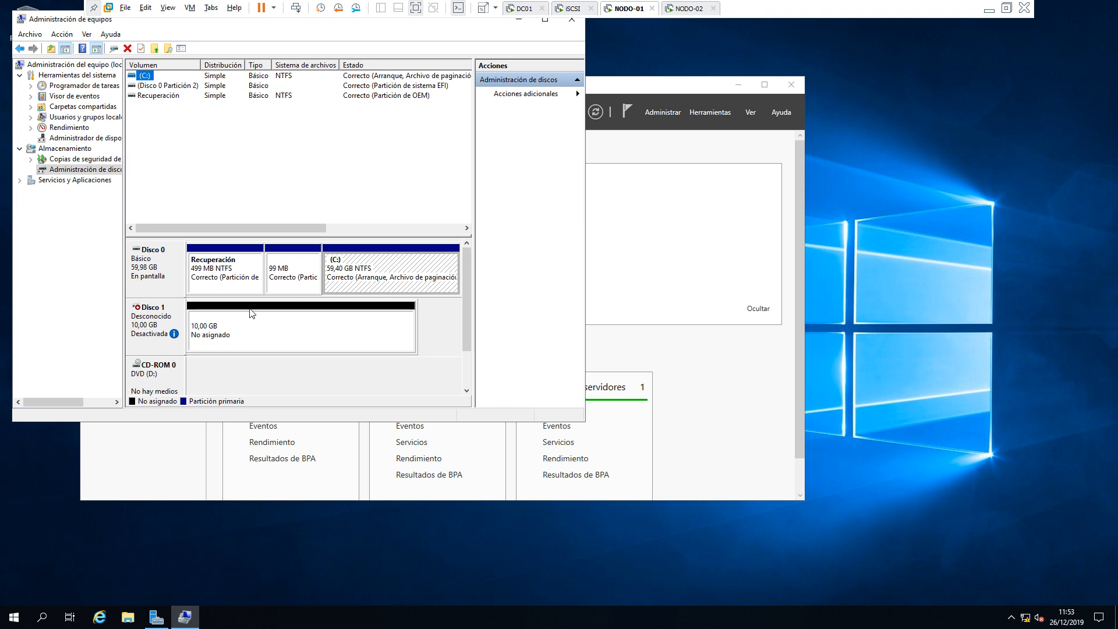
pyautogui.moveTo(163, 328)
pyautogui.rightClick(166, 320)
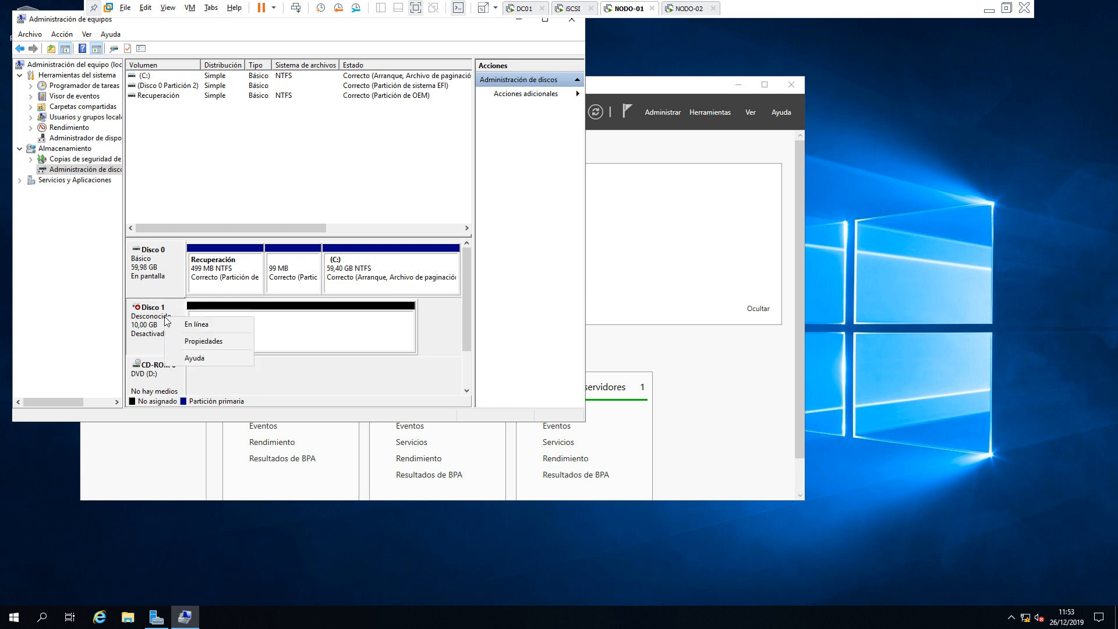
pyautogui.click(221, 328)
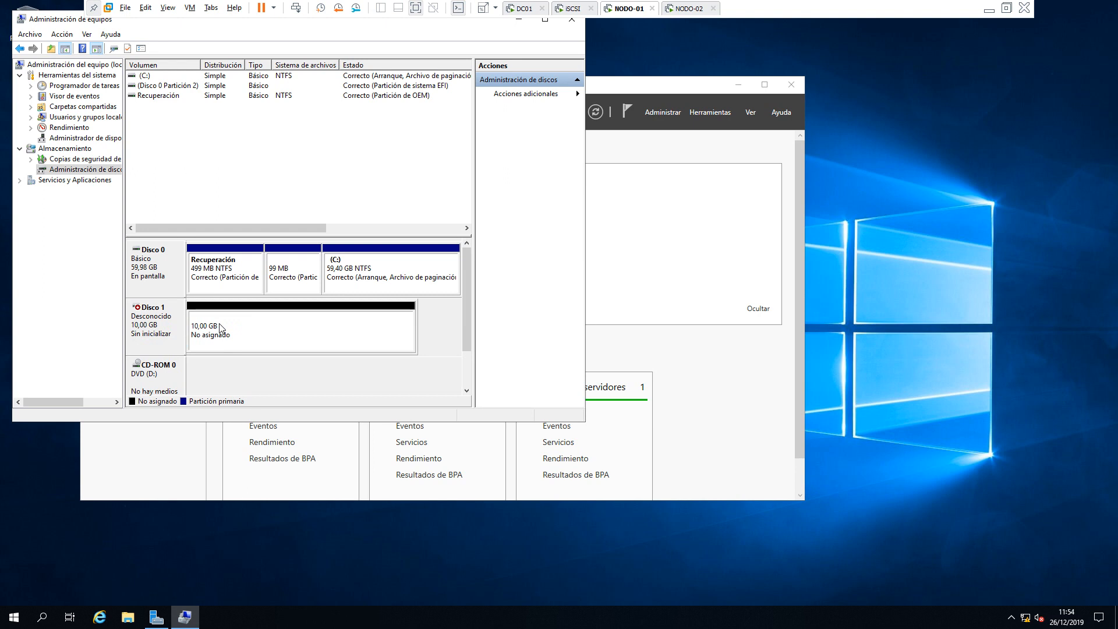
# Initialize Disco 1 with the GPT partition style and start a new simple volume on its unallocated space
pyautogui.rightClick(157, 322)
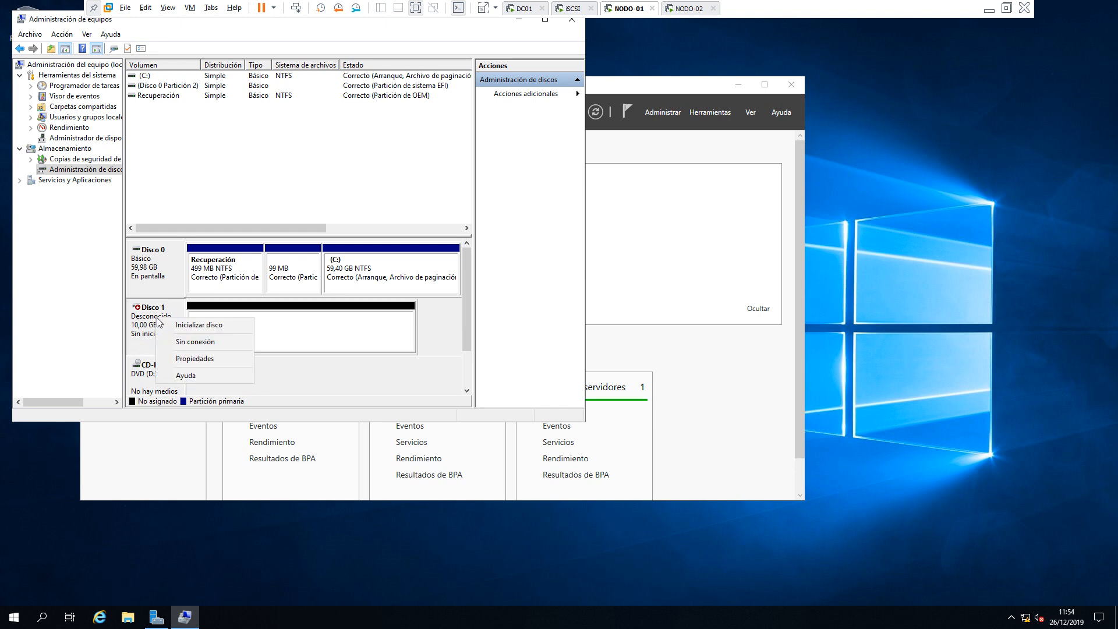
pyautogui.click(215, 327)
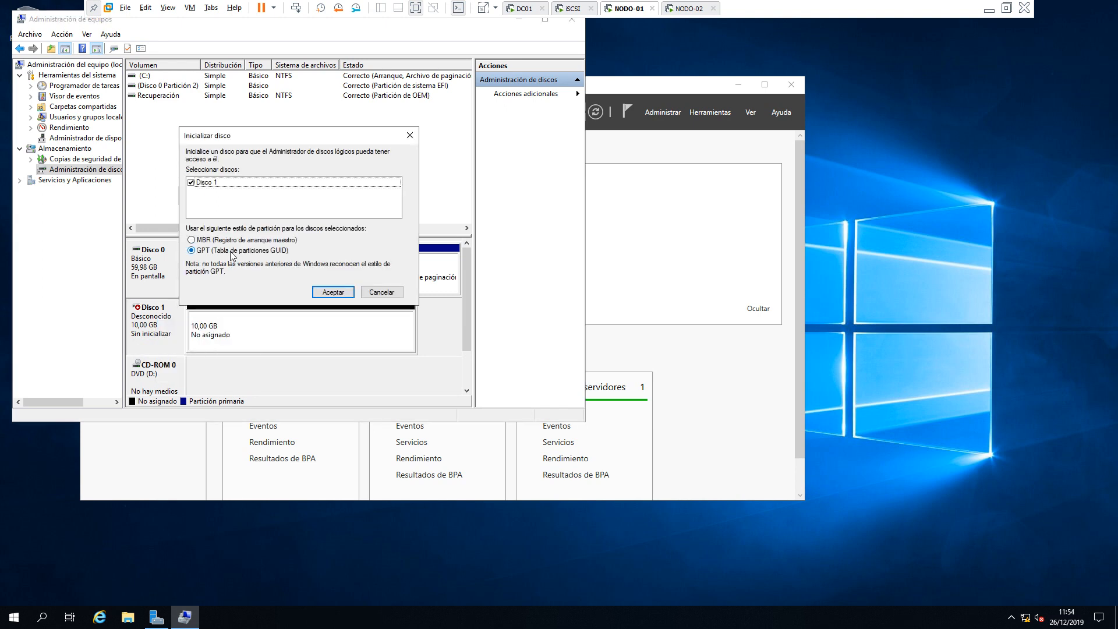
pyautogui.click(331, 292)
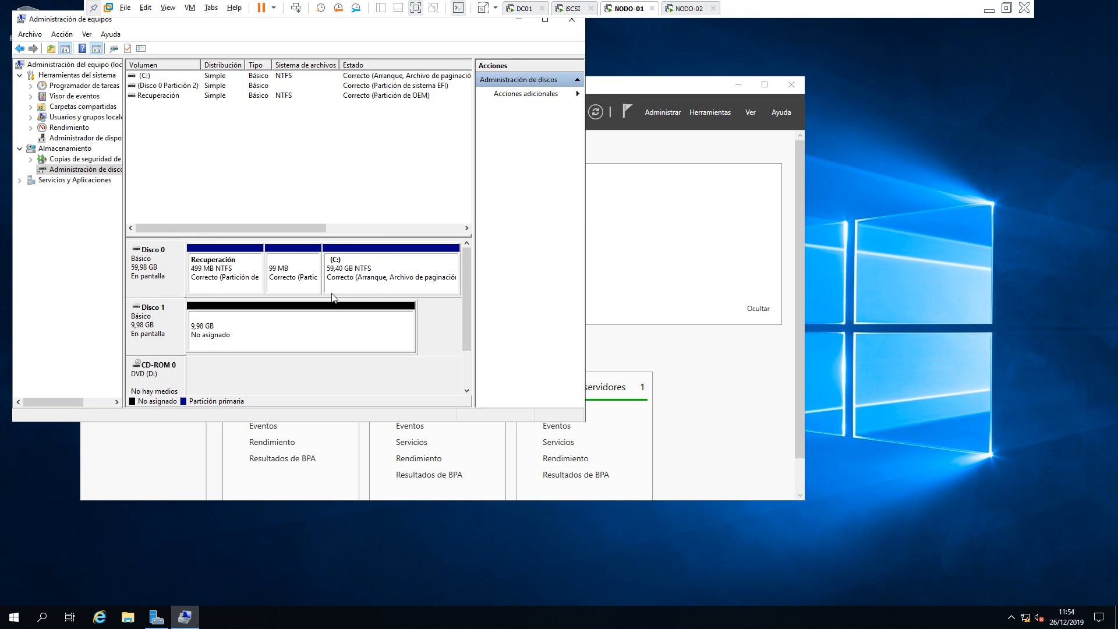
pyautogui.rightClick(303, 324)
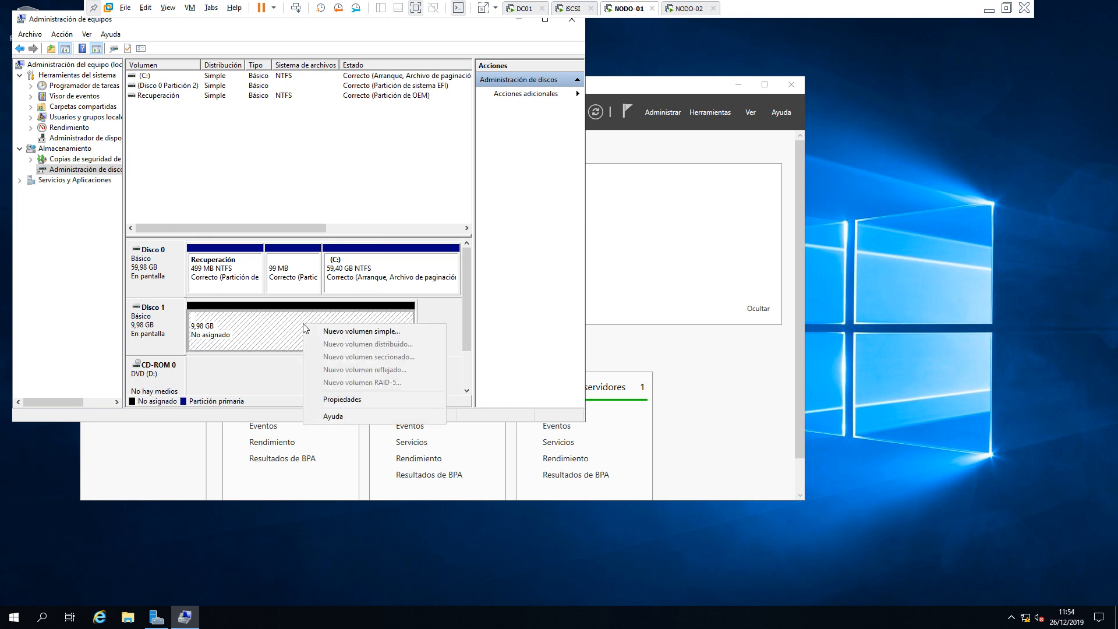
pyautogui.click(354, 333)
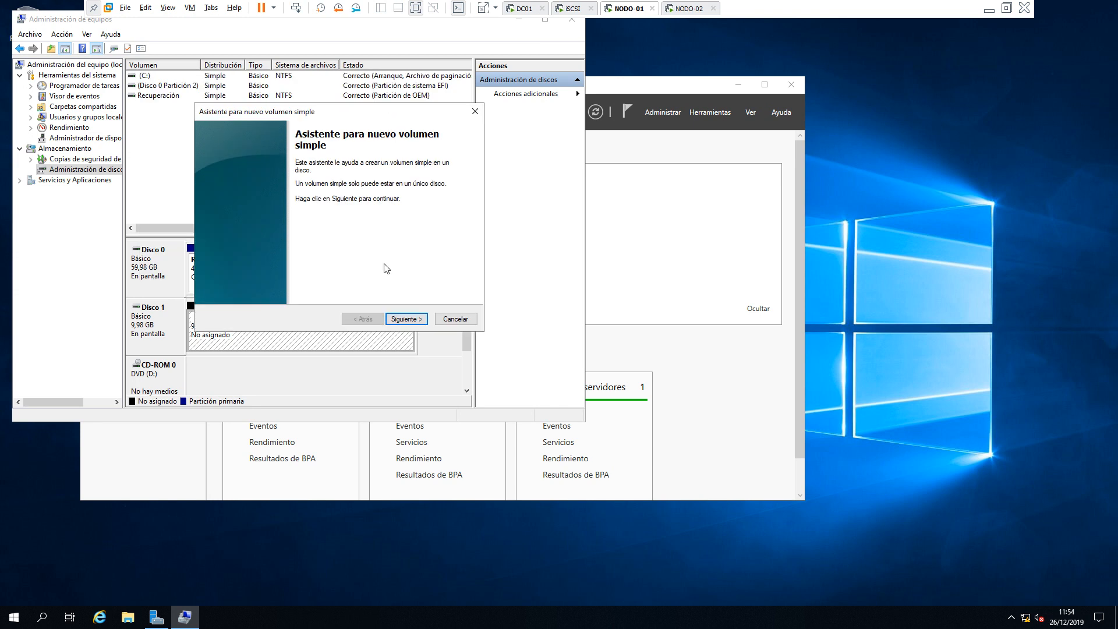
# Check the contents of the iSCSIVirtualDisks folder on drive raid-1 (E:) of the iSCSI virtual machine, and return to NODO-01
pyautogui.click(586, 9)
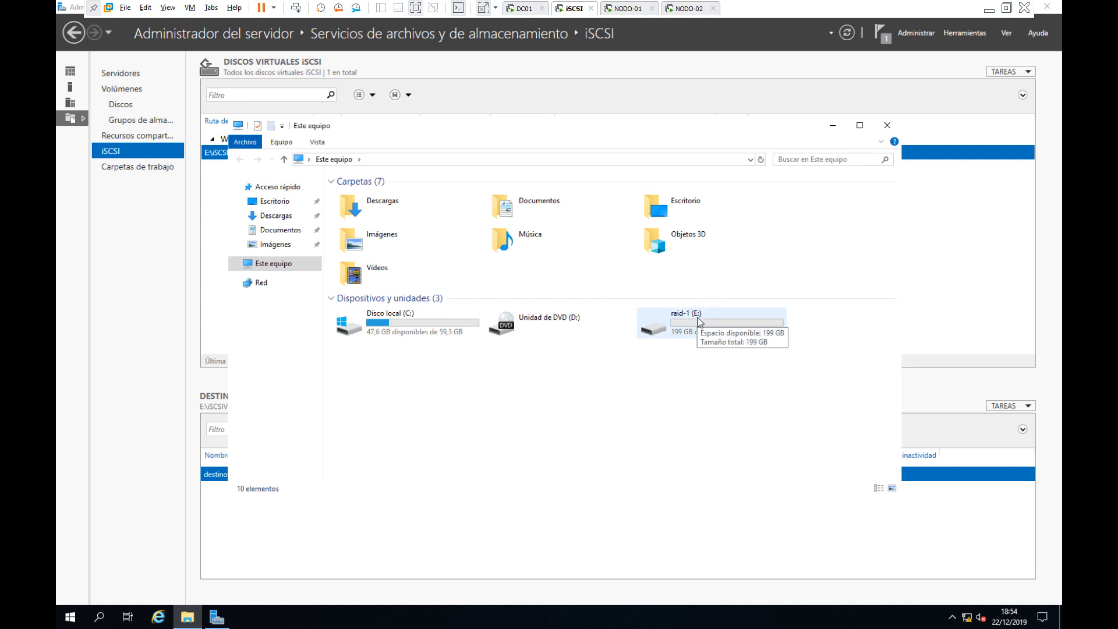
pyautogui.doubleClick(699, 322)
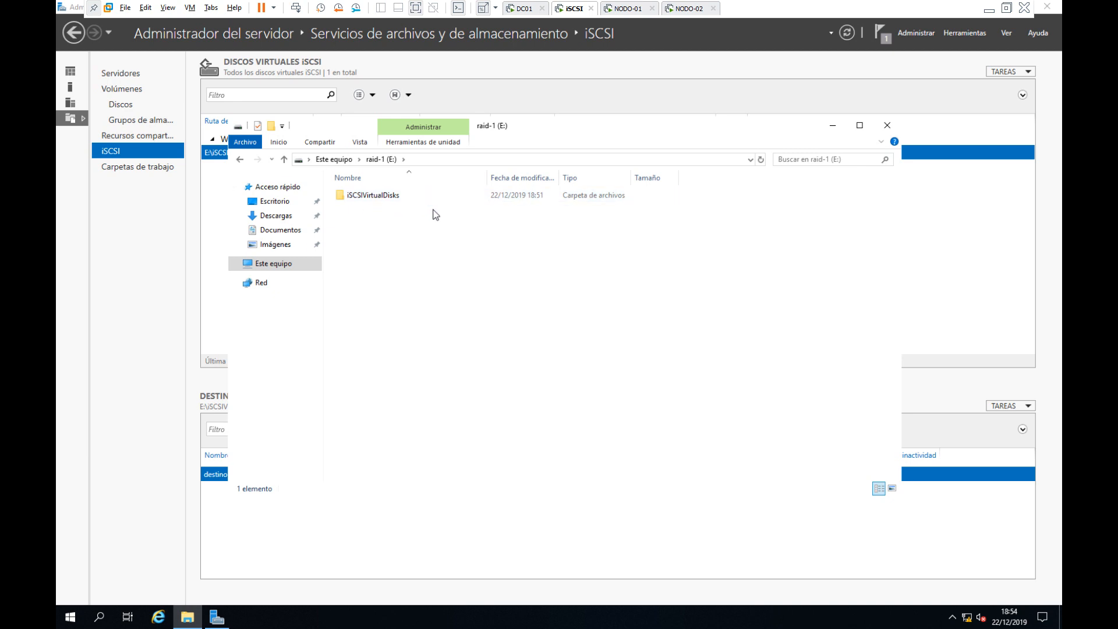
pyautogui.doubleClick(399, 197)
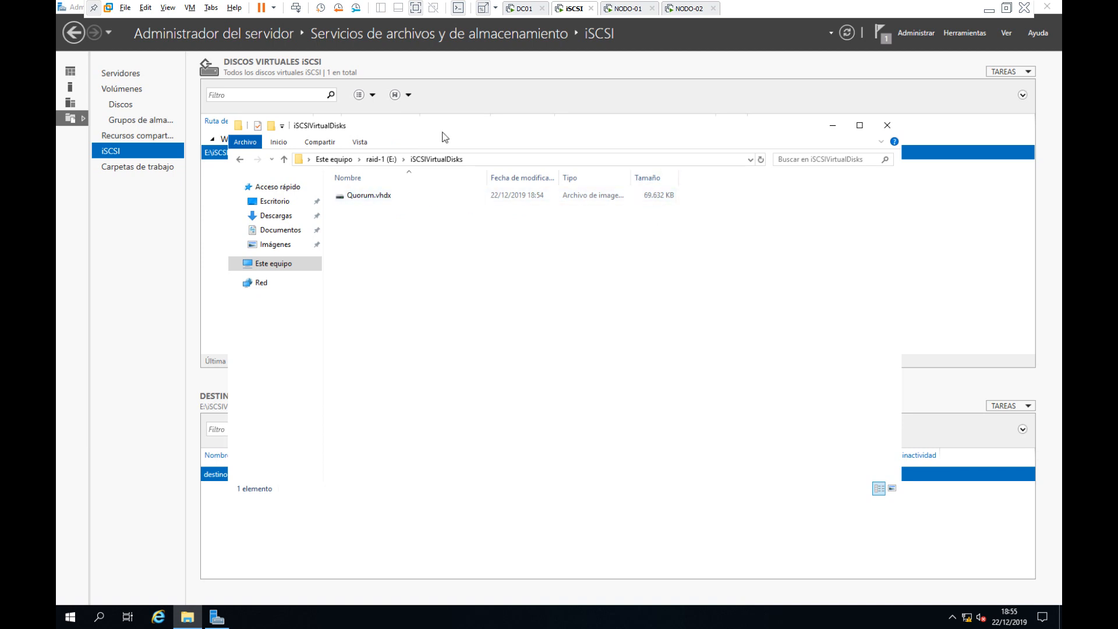
pyautogui.click(628, 9)
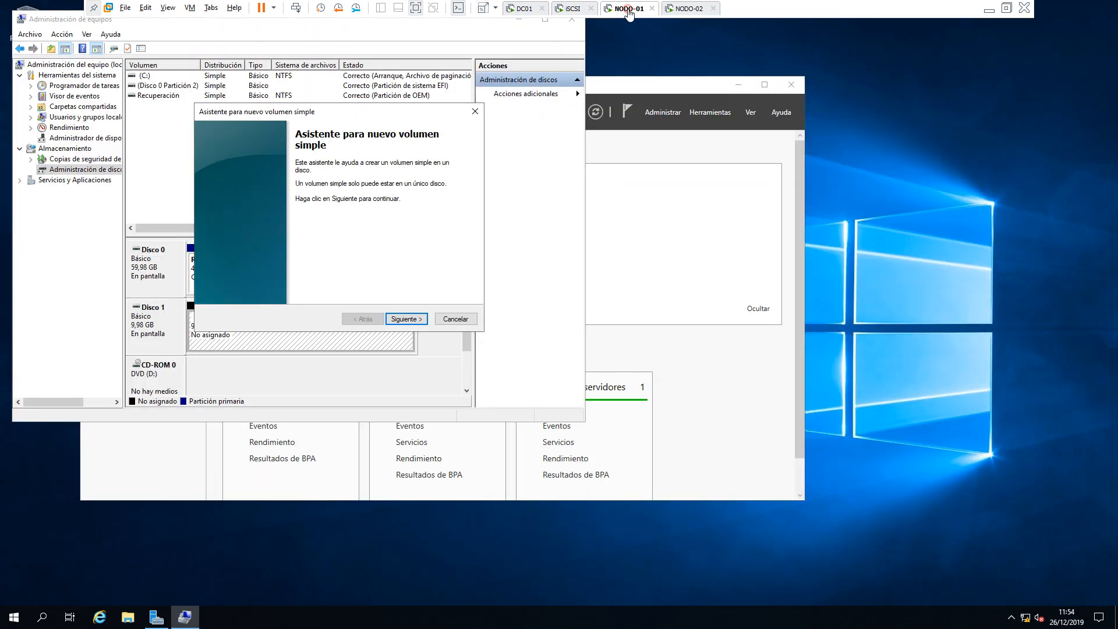
# Create the simple volume at its full 10222 MB with drive letter Q, quick NTFS format and label Quorum, and close Computer Management
pyautogui.click(407, 319)
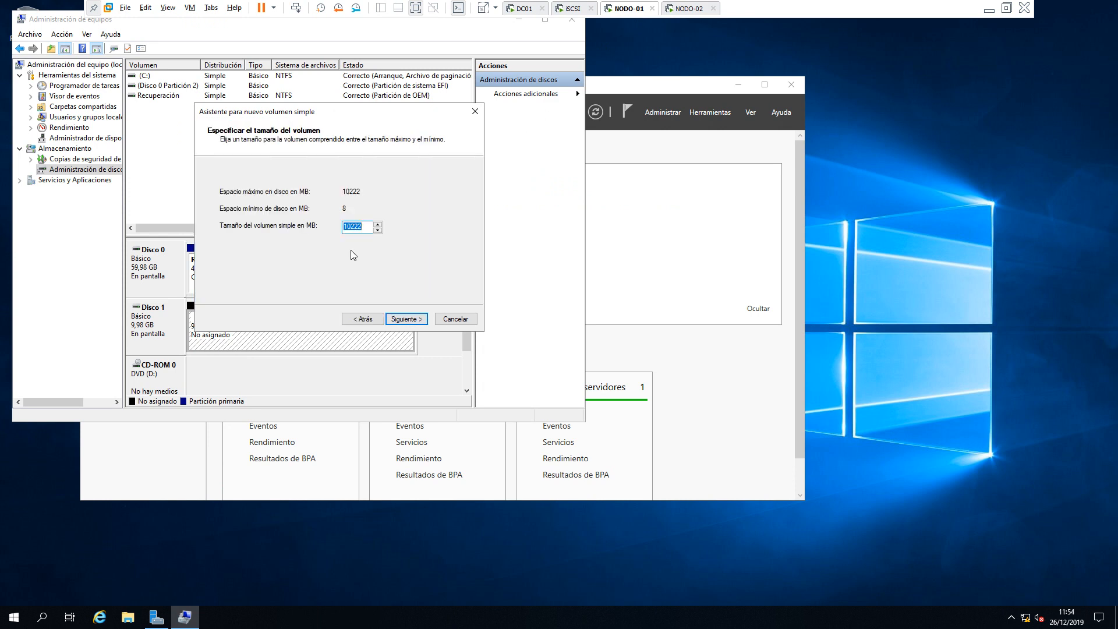
pyautogui.click(420, 321)
pyautogui.click(386, 192)
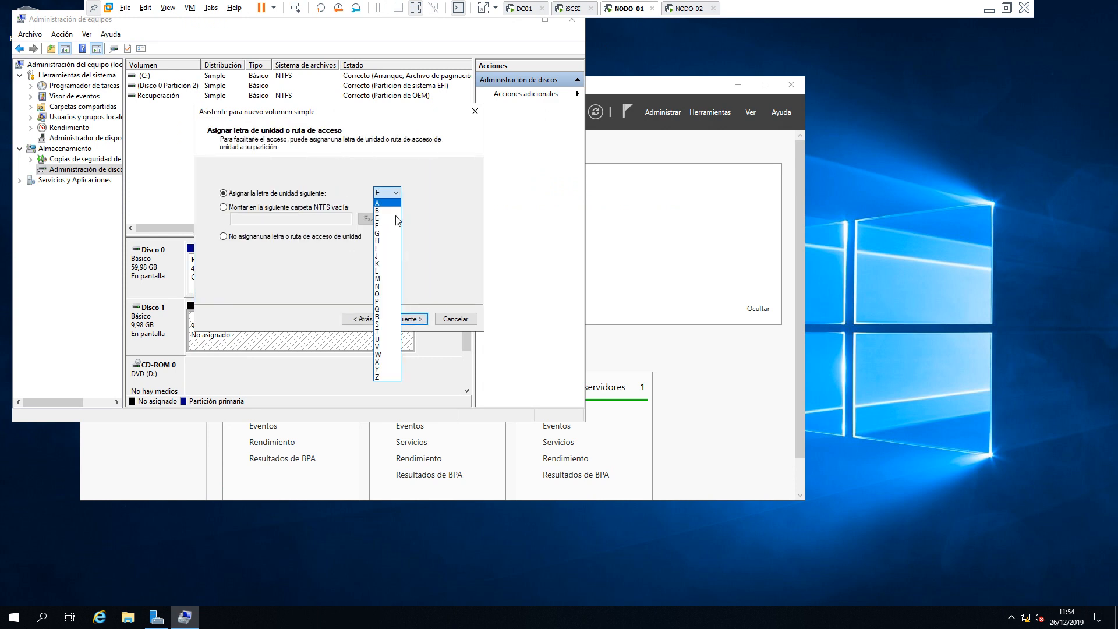
pyautogui.click(388, 309)
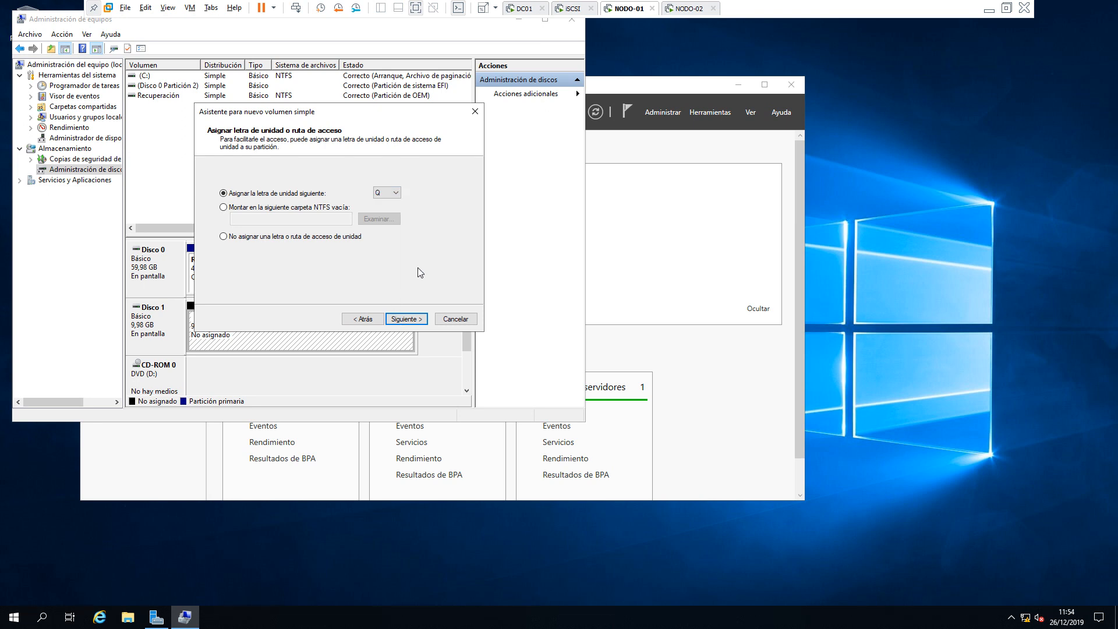
pyautogui.click(423, 324)
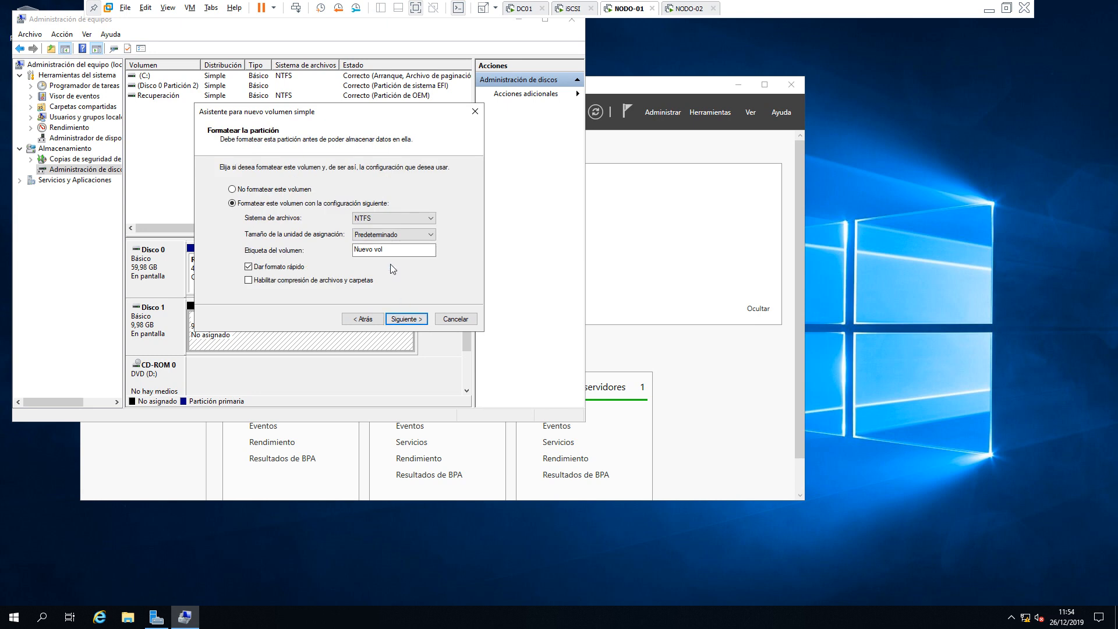
pyautogui.moveTo(431, 250); pyautogui.dragTo(320, 251)
pyautogui.write('Quorum')
pyautogui.click(407, 319)
pyautogui.click(422, 320)
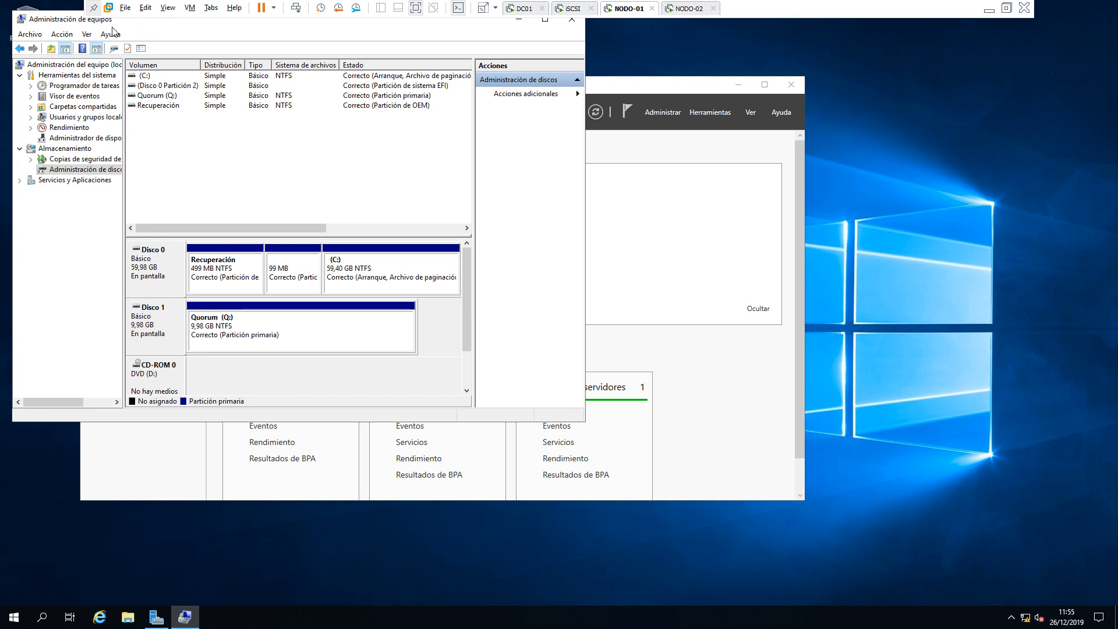
pyautogui.moveTo(81, 21); pyautogui.dragTo(174, 76)
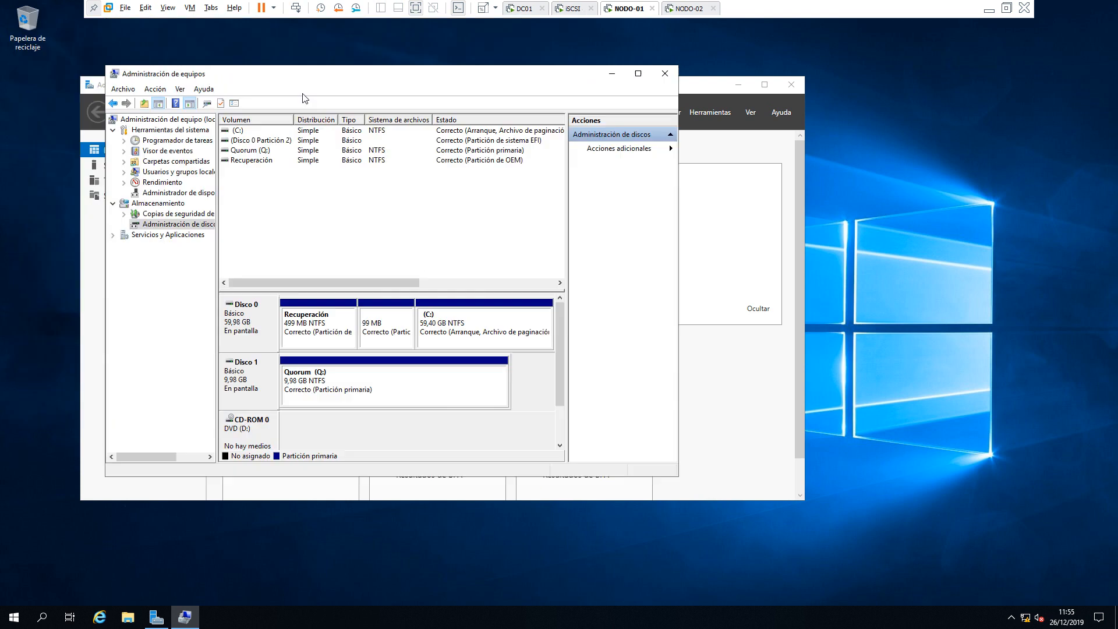
pyautogui.click(674, 78)
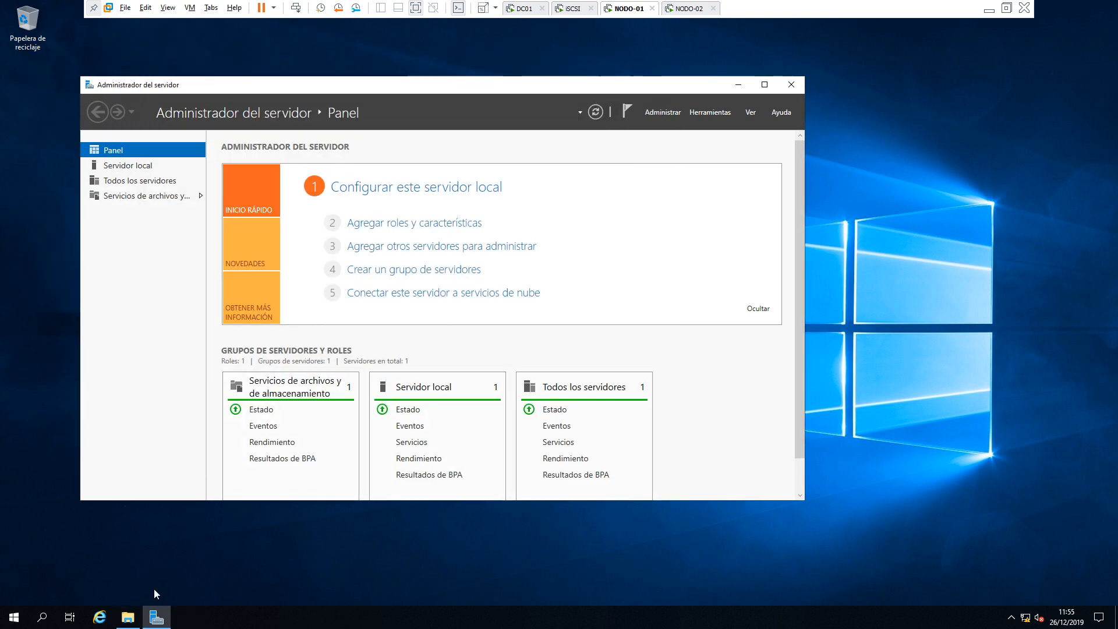
# Open the Quorum (Q:) drive in File Explorer and create a new folder with the default name in it
pyautogui.click(128, 619)
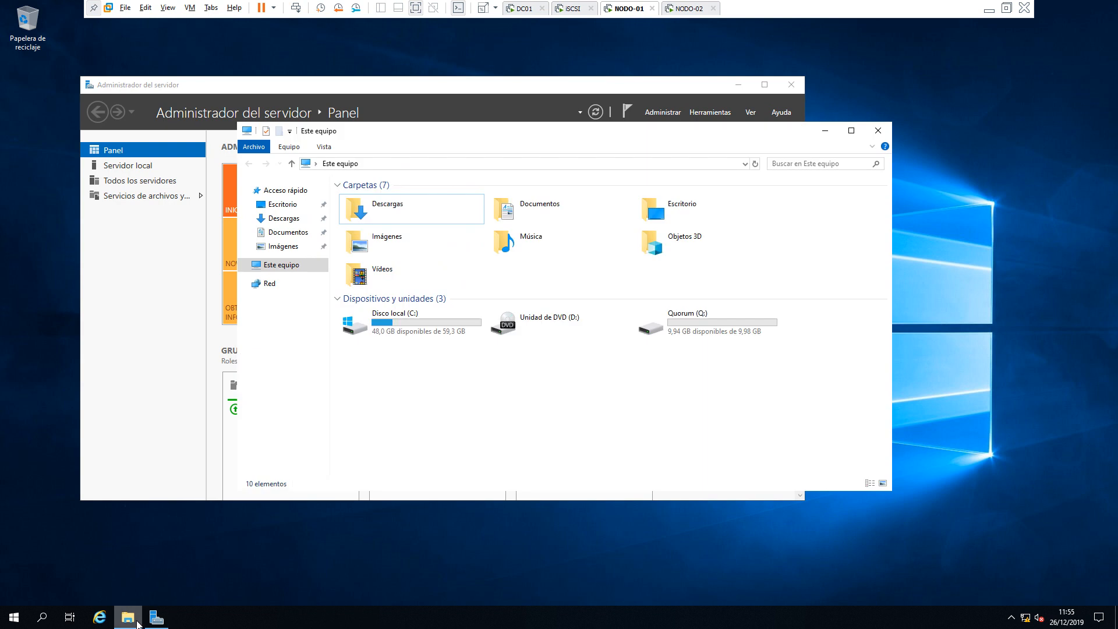
pyautogui.doubleClick(675, 322)
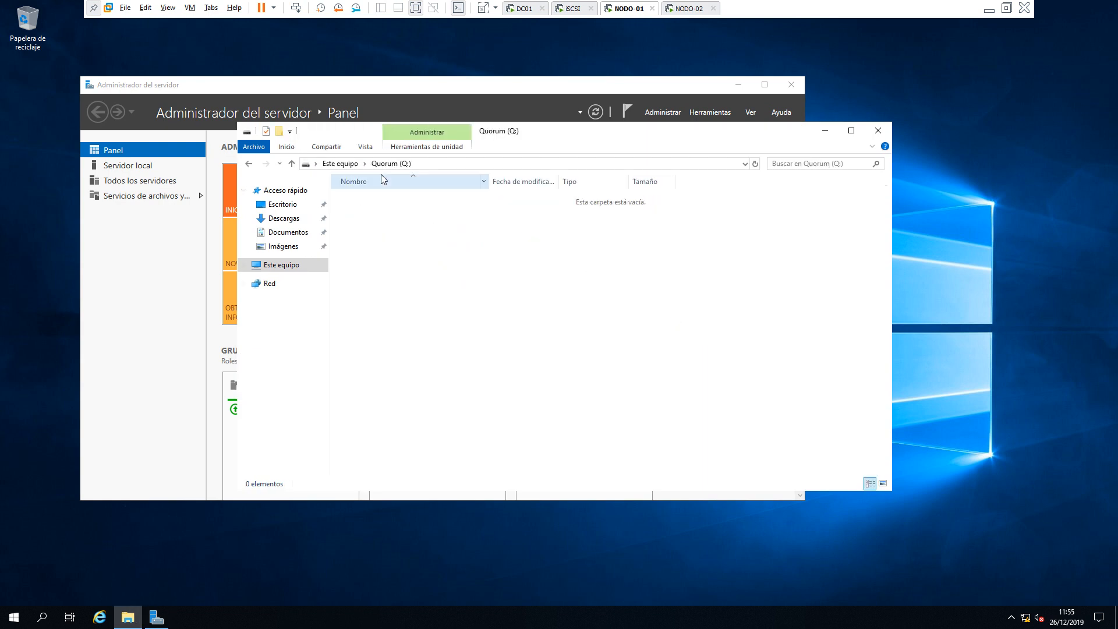
pyautogui.click(279, 130)
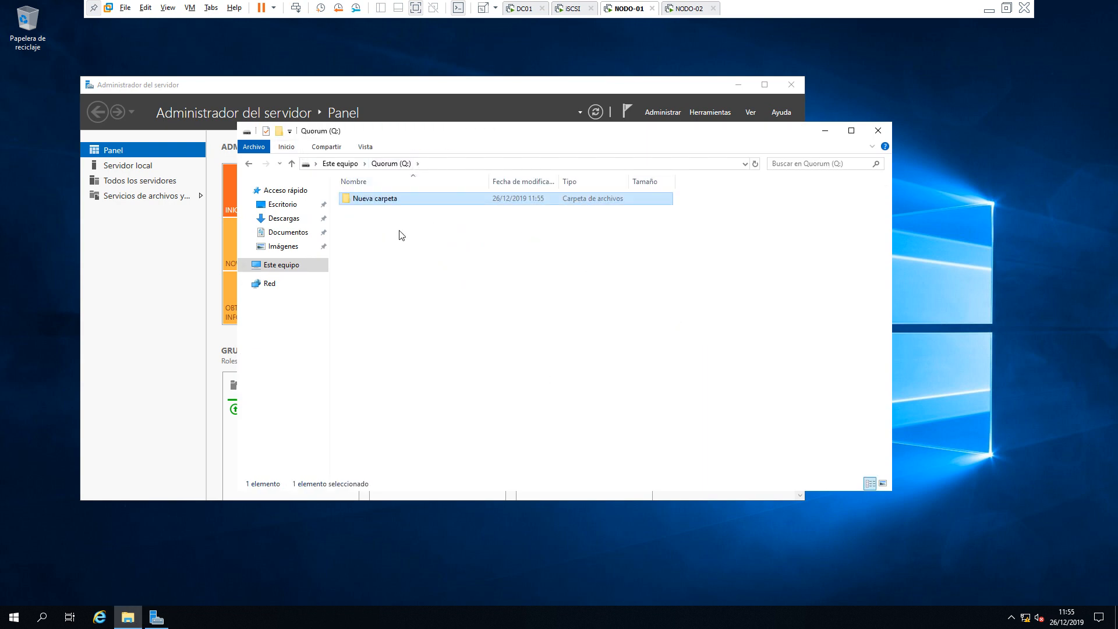
# Delete the Nueva carpeta folder from the Quorum (Q:) drive on NODO-01
pyautogui.click(404, 239)
pyautogui.click(389, 200)
pyautogui.press('Delete')
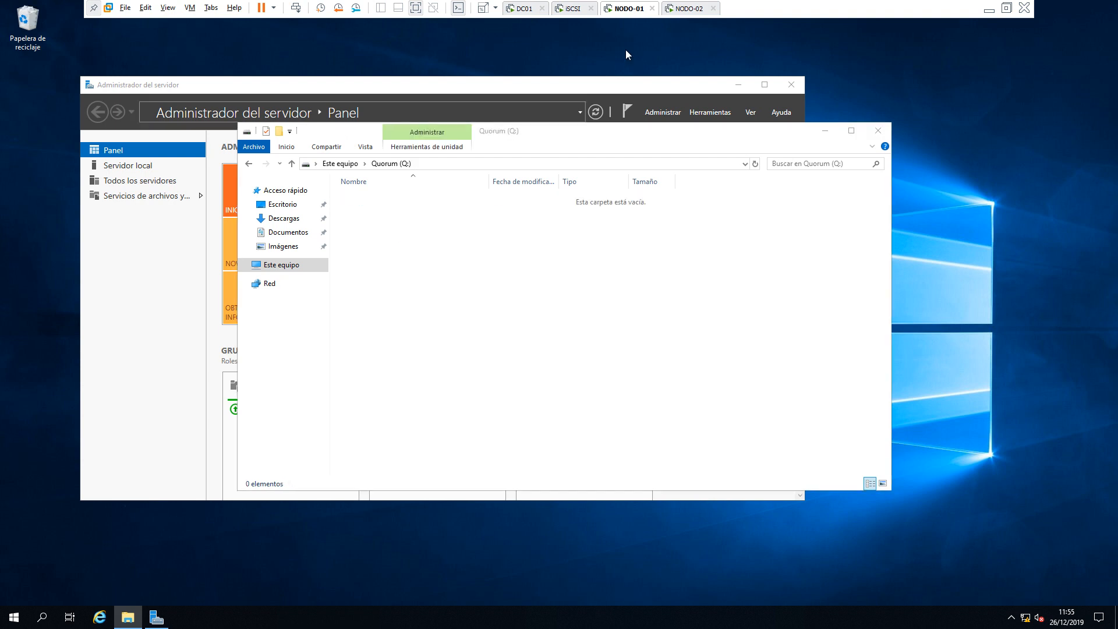
# Switch to the NODO-02 virtual machine and sign in as Administrador by entering the account password
pyautogui.click(686, 9)
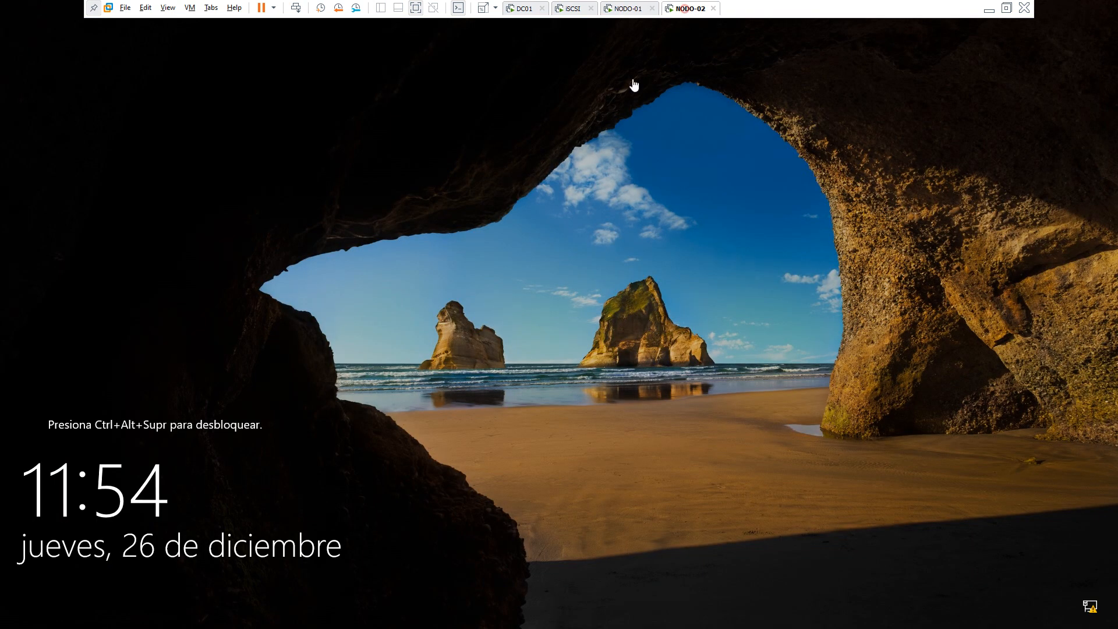
pyautogui.press('ctrl+alt+Insert')
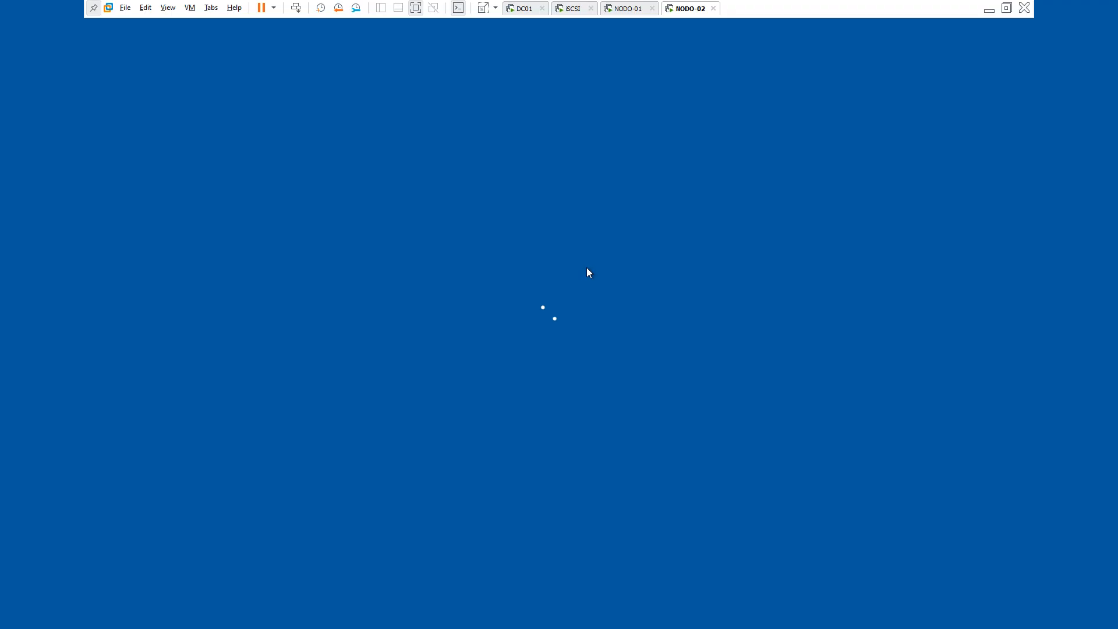
pyautogui.write('•••••••')
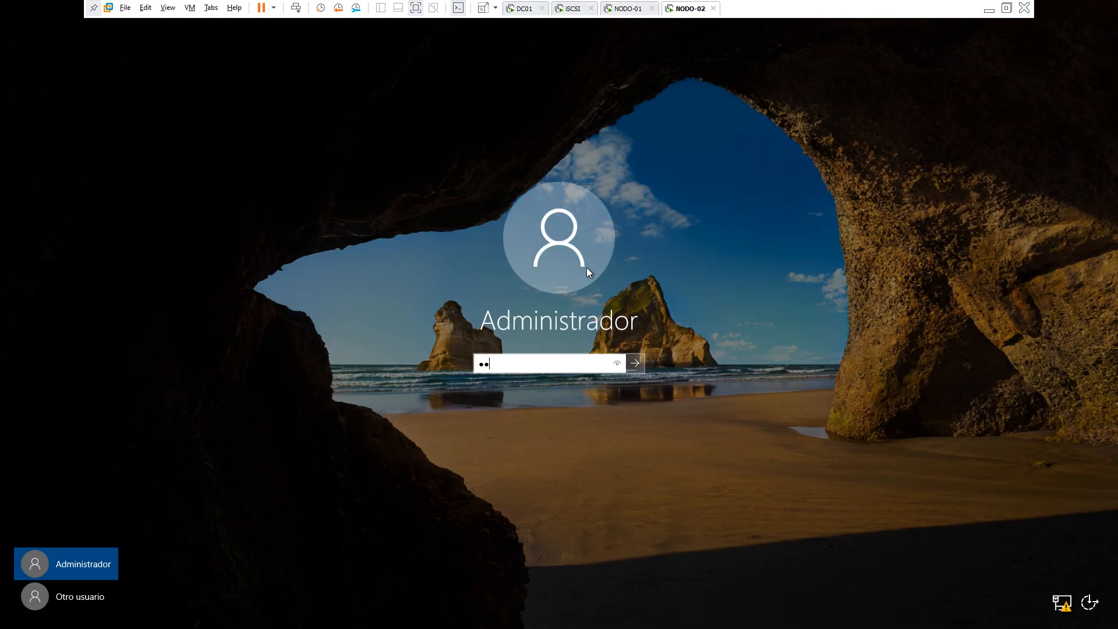
pyautogui.press('Return')
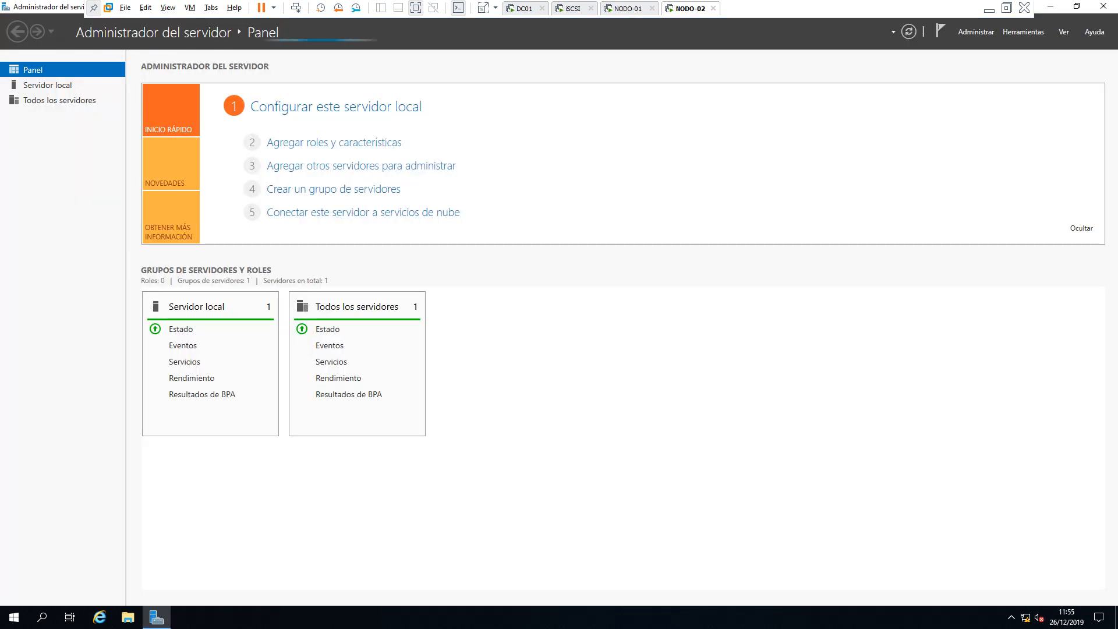
# Launch the iSCSI Initiator on NODO-02 and agree to start the Microsoft iSCSI service now and automatically at every boot
pyautogui.click(1018, 34)
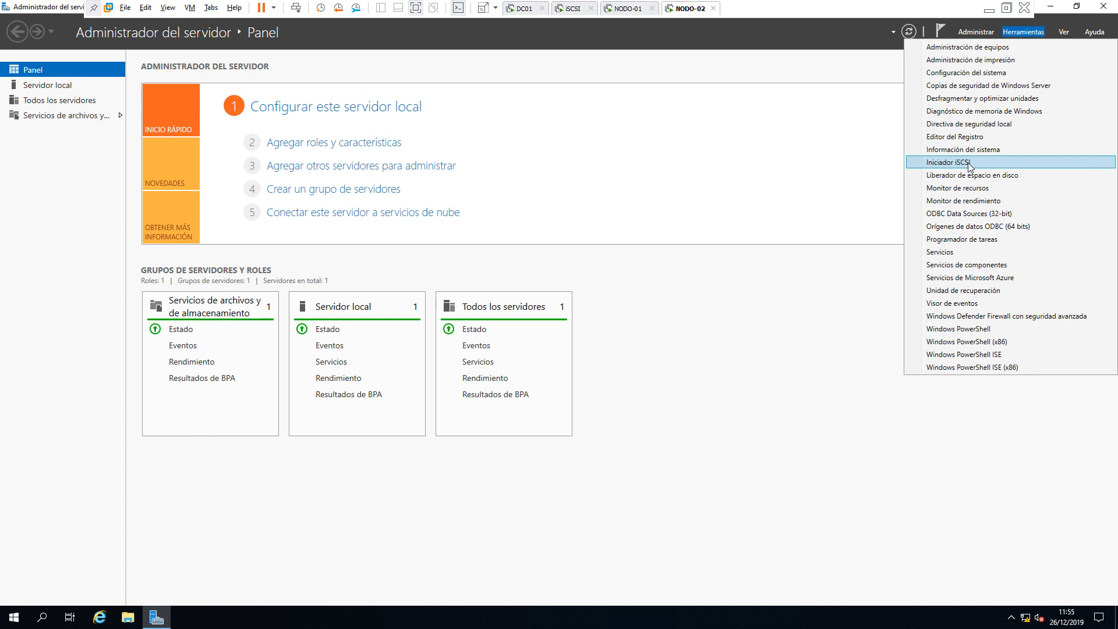
pyautogui.click(954, 156)
pyautogui.click(617, 356)
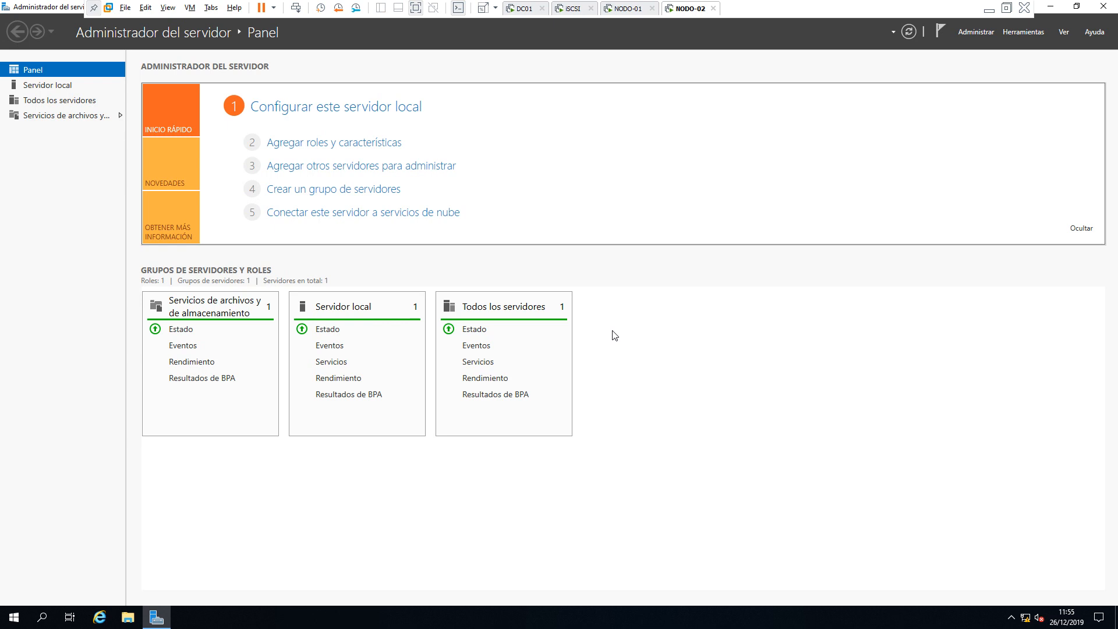
pyautogui.click(1022, 32)
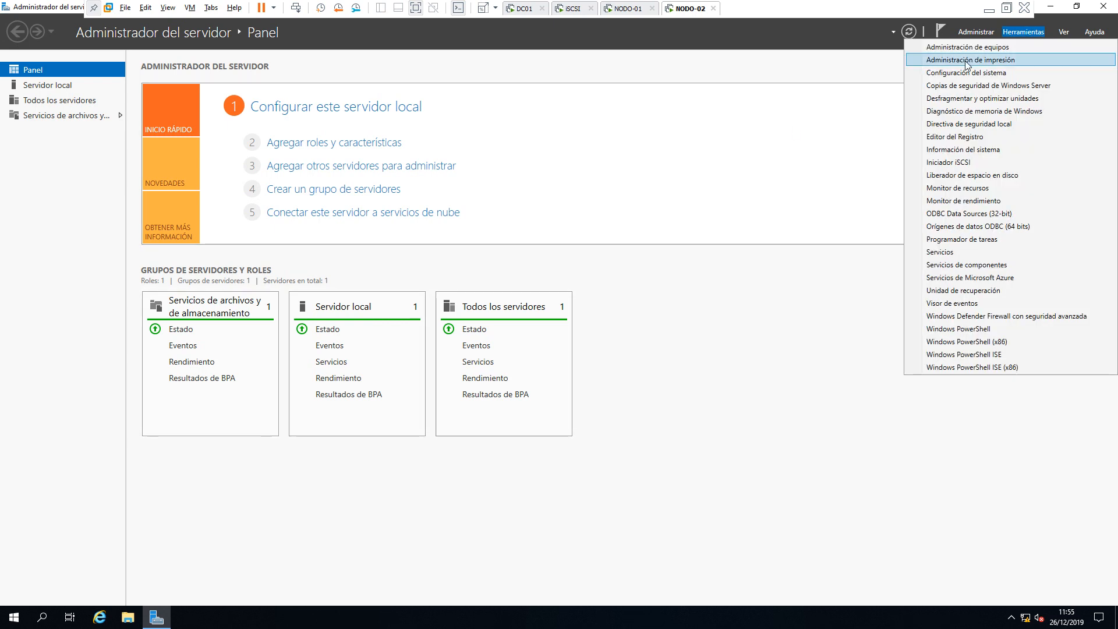
pyautogui.click(968, 163)
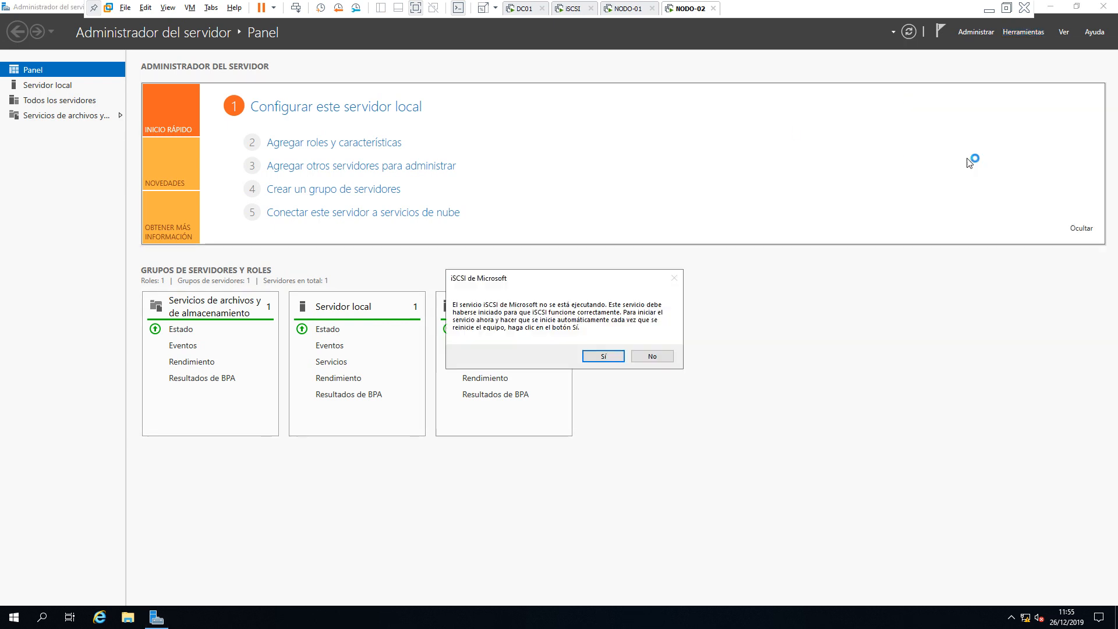
pyautogui.click(614, 361)
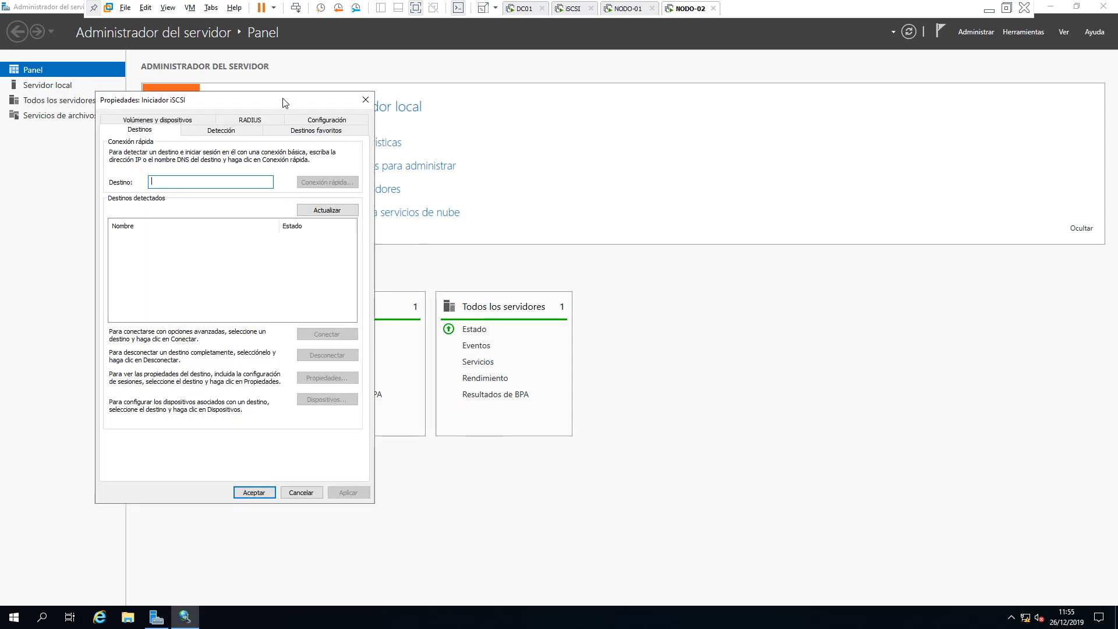
# Quick-connect the iSCSI Initiator to the target at 192.168.140.100 and accept the initiator properties
pyautogui.moveTo(277, 101); pyautogui.dragTo(629, 100)
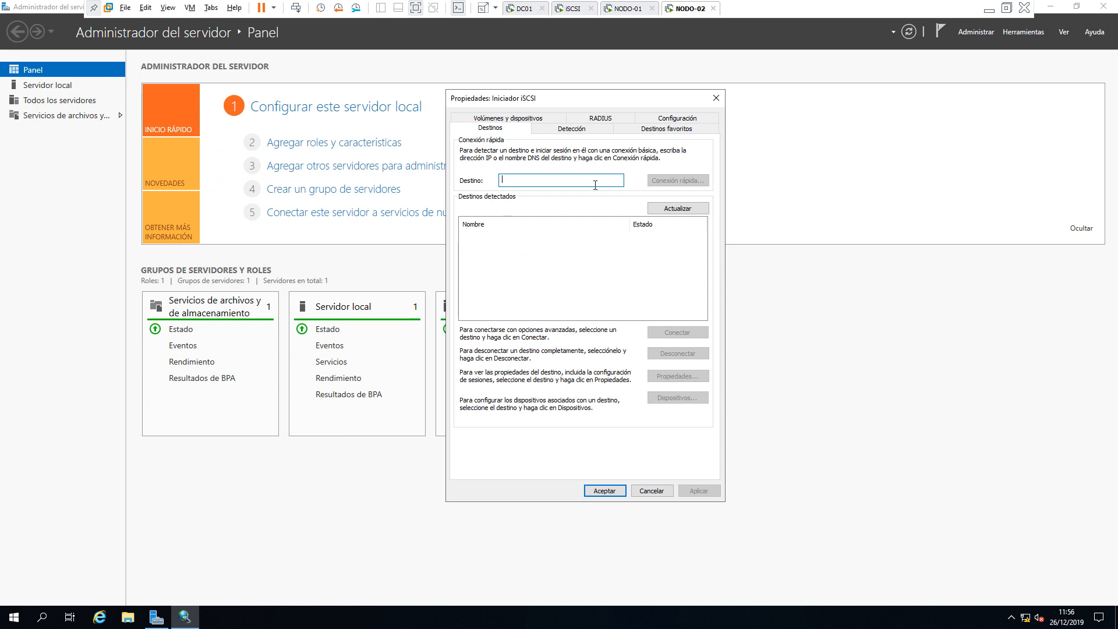
pyautogui.write('192.168.14')
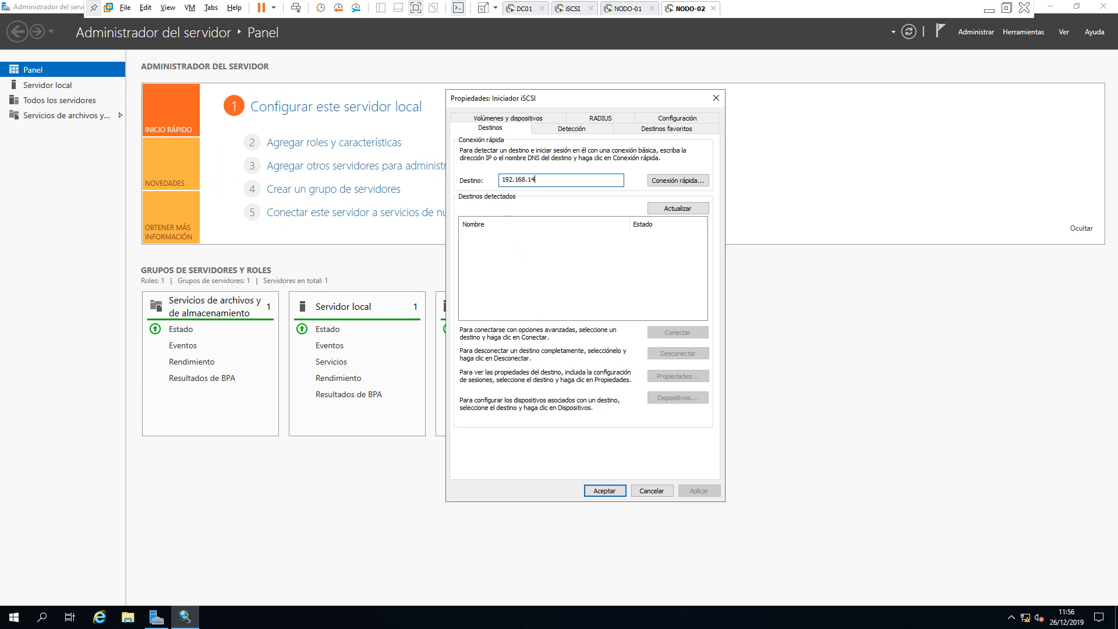
pyautogui.write('0.100')
pyautogui.click(678, 181)
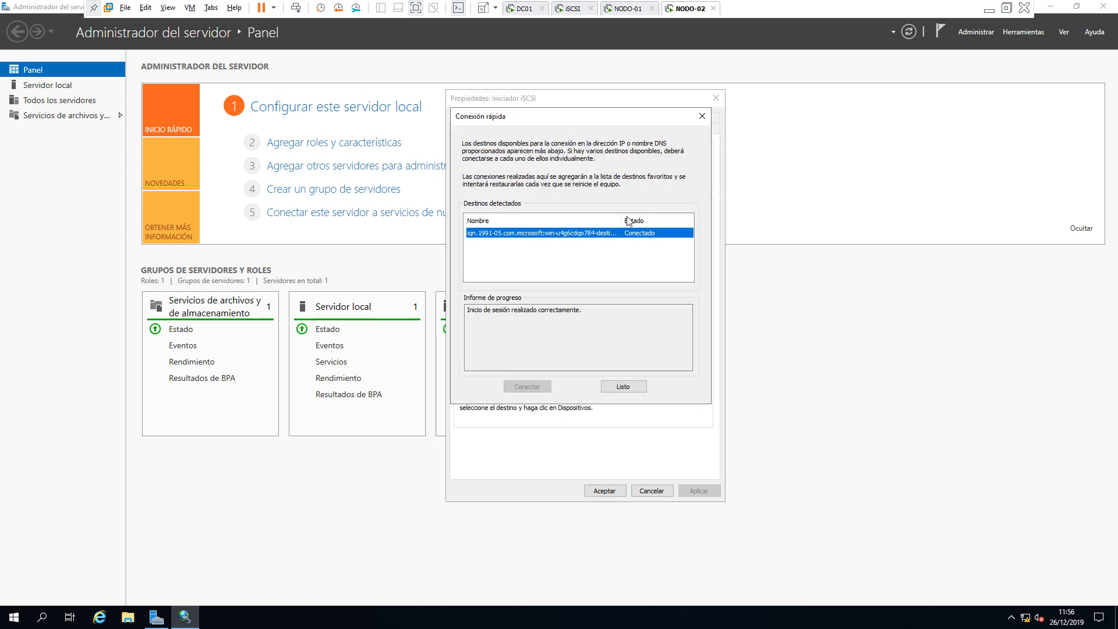
pyautogui.click(624, 387)
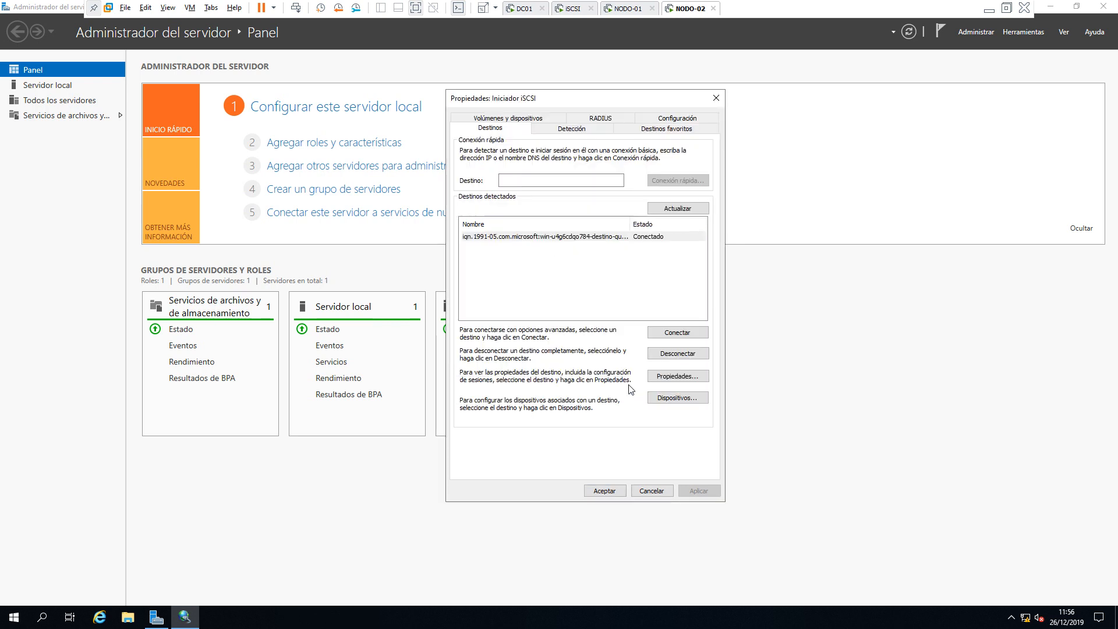
pyautogui.click(612, 495)
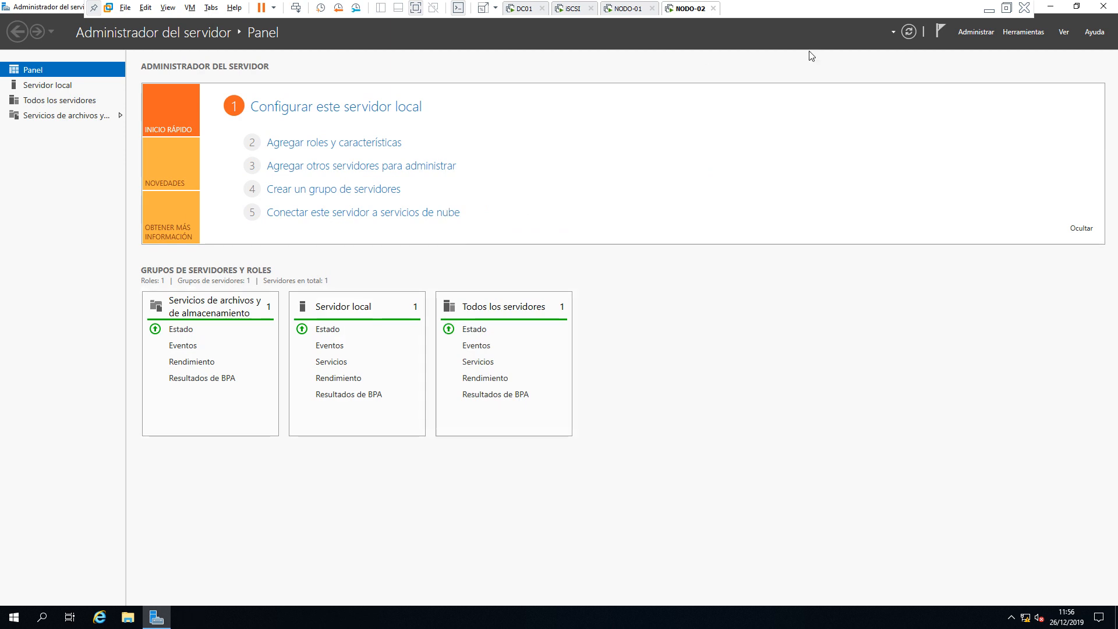
# Open Disk Management in Computer Management on NODO-02 and bring Disco 1 online
pyautogui.click(1026, 37)
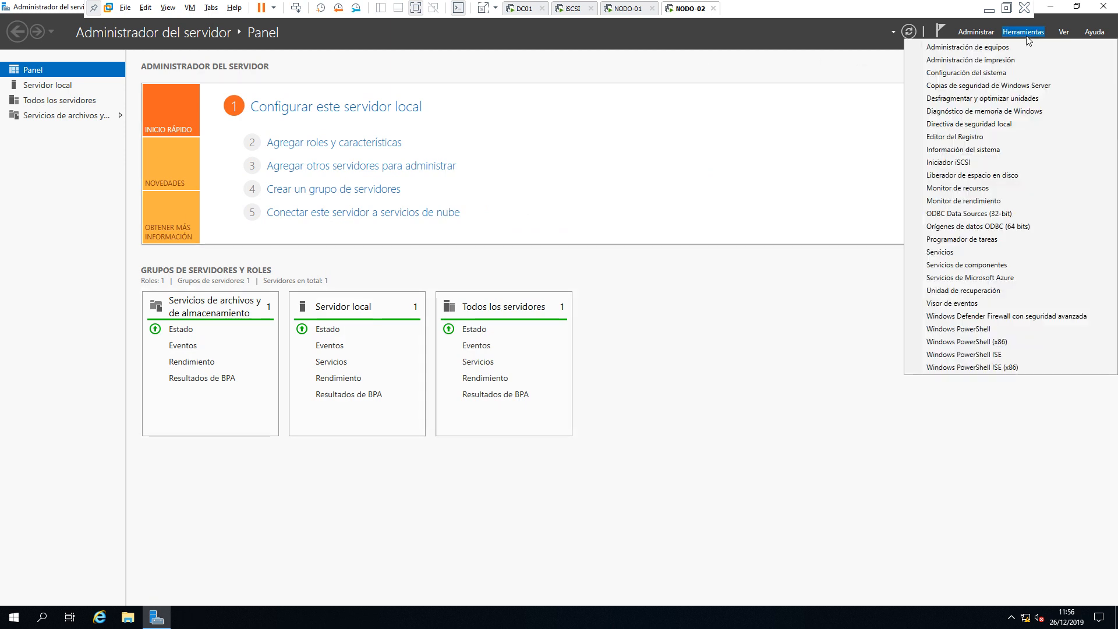
pyautogui.click(954, 49)
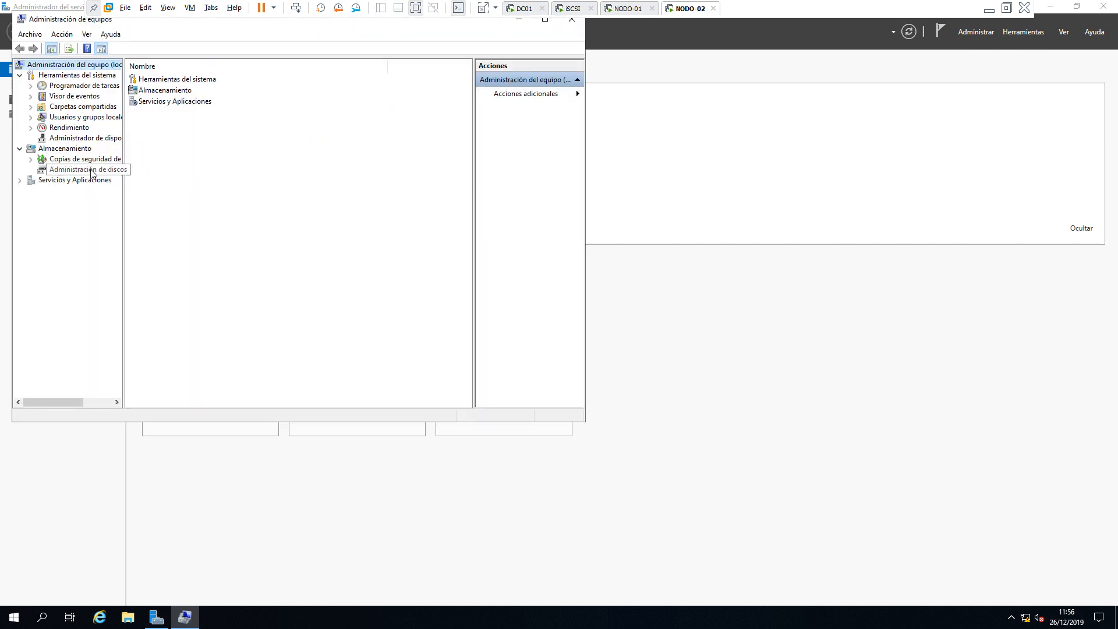
pyautogui.click(92, 169)
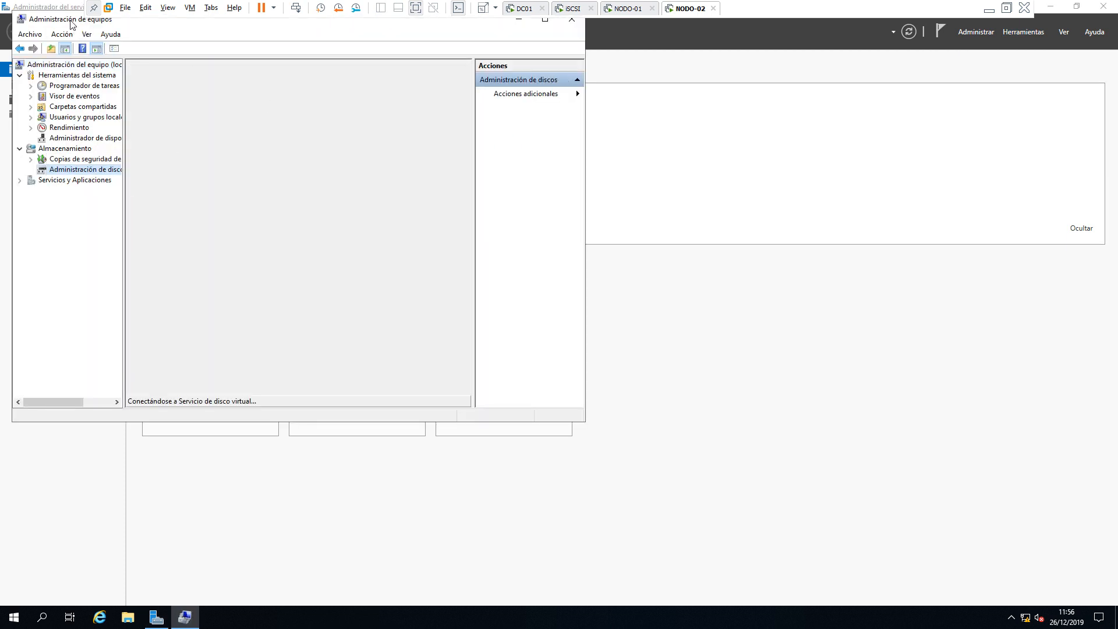
pyautogui.moveTo(228, 91); pyautogui.dragTo(237, 94)
pyautogui.moveTo(341, 406)
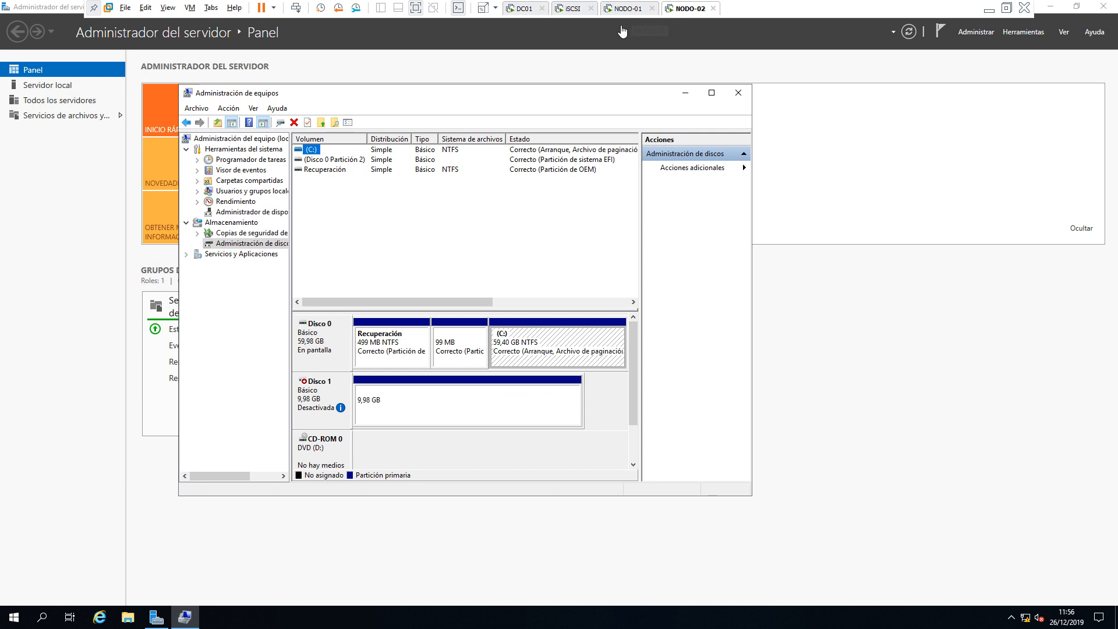
pyautogui.rightClick(313, 396)
pyautogui.click(344, 400)
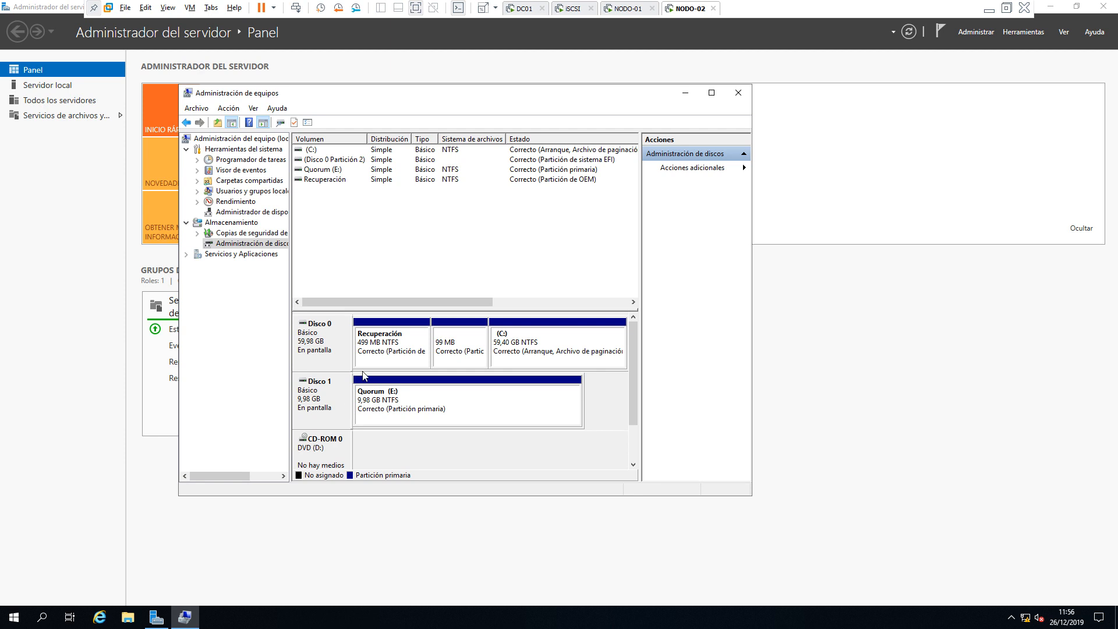
# Change the Quorum volume's drive letter to Q, accepting the warning, and close Computer Management
pyautogui.rightClick(415, 404)
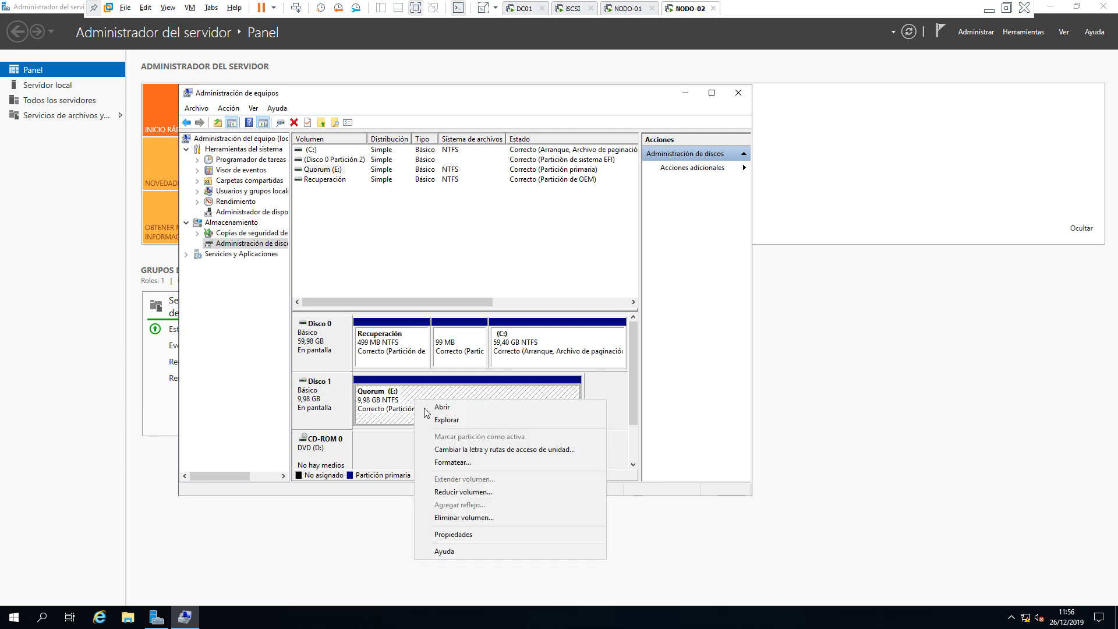
pyautogui.click(532, 452)
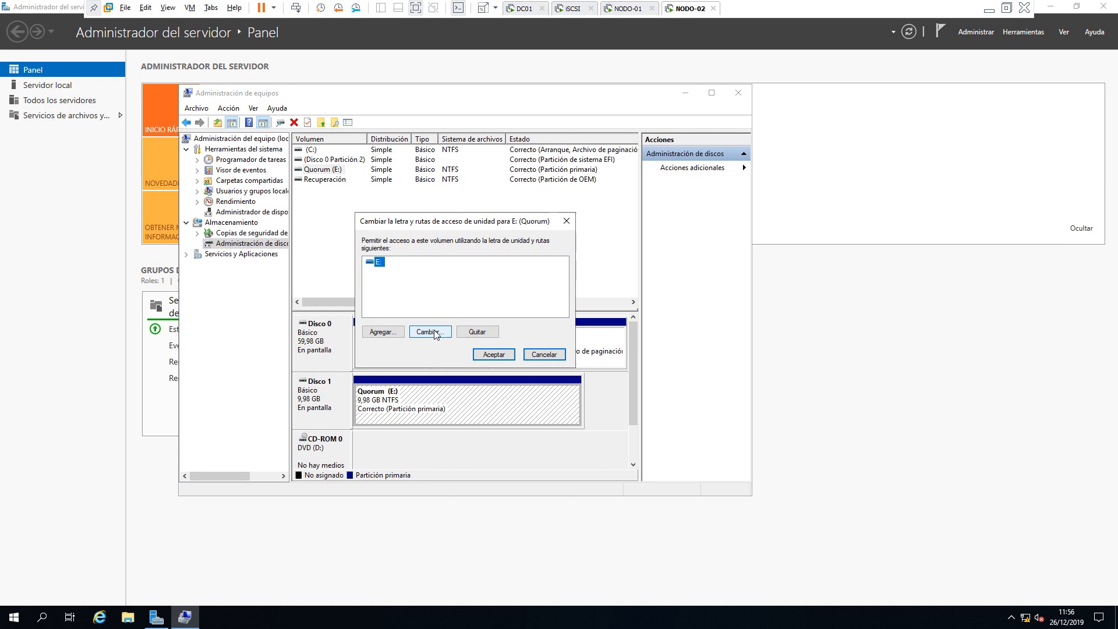
pyautogui.click(431, 332)
pyautogui.click(567, 277)
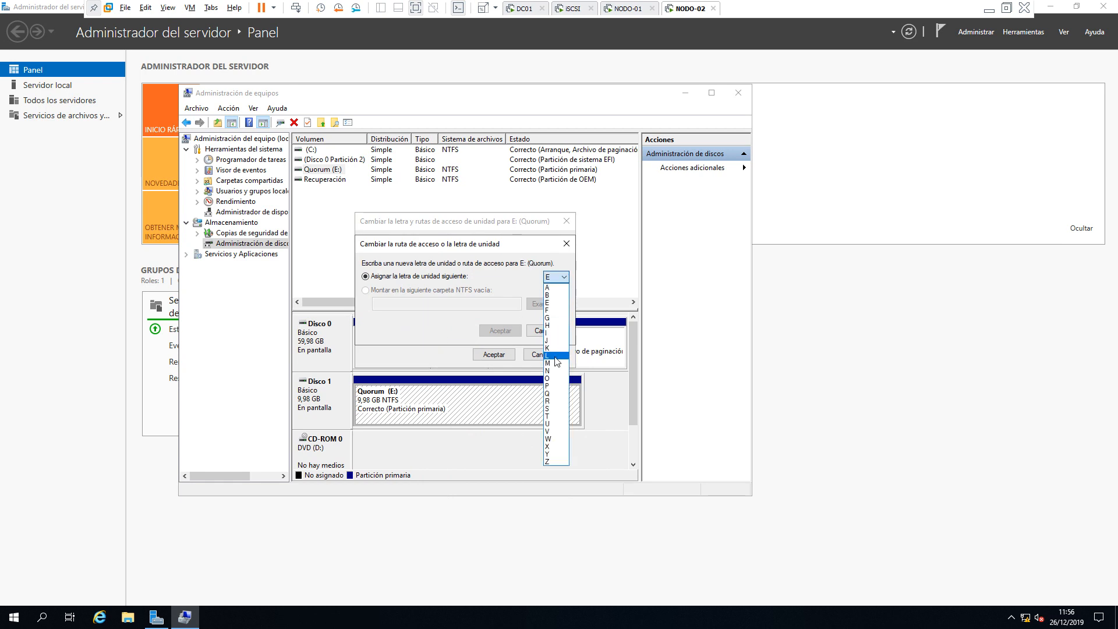
pyautogui.click(559, 398)
pyautogui.click(506, 335)
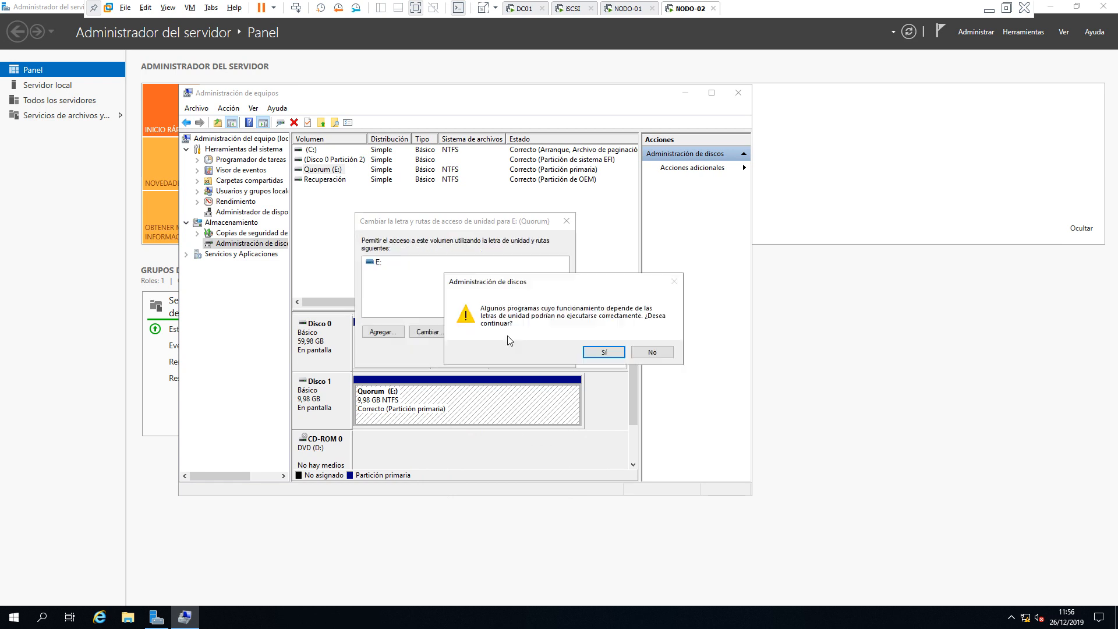
pyautogui.click(600, 352)
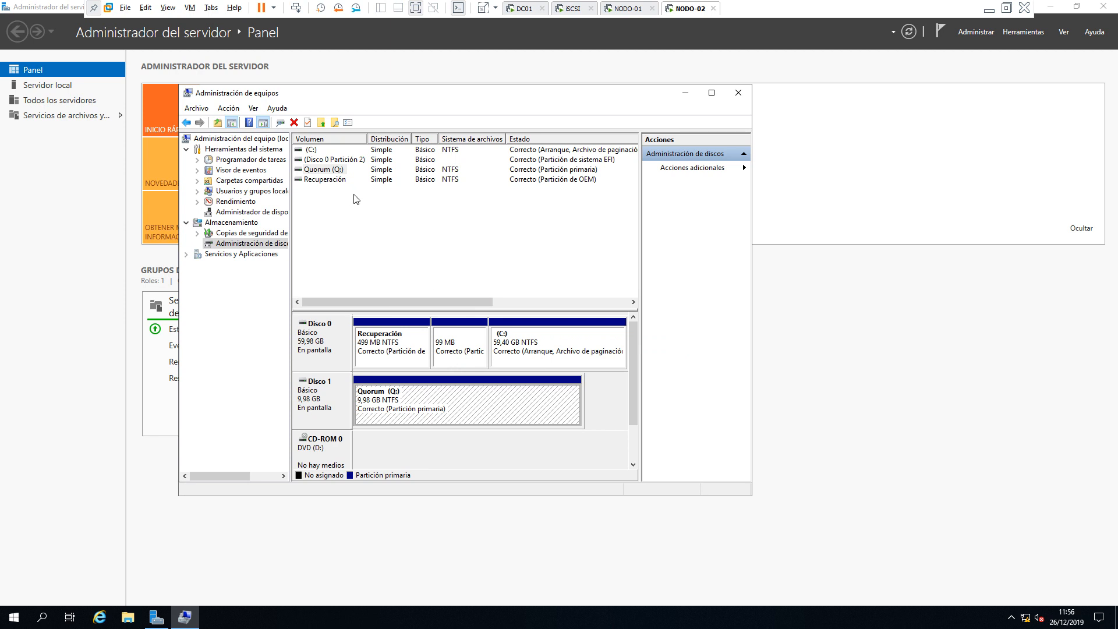
pyautogui.click(738, 93)
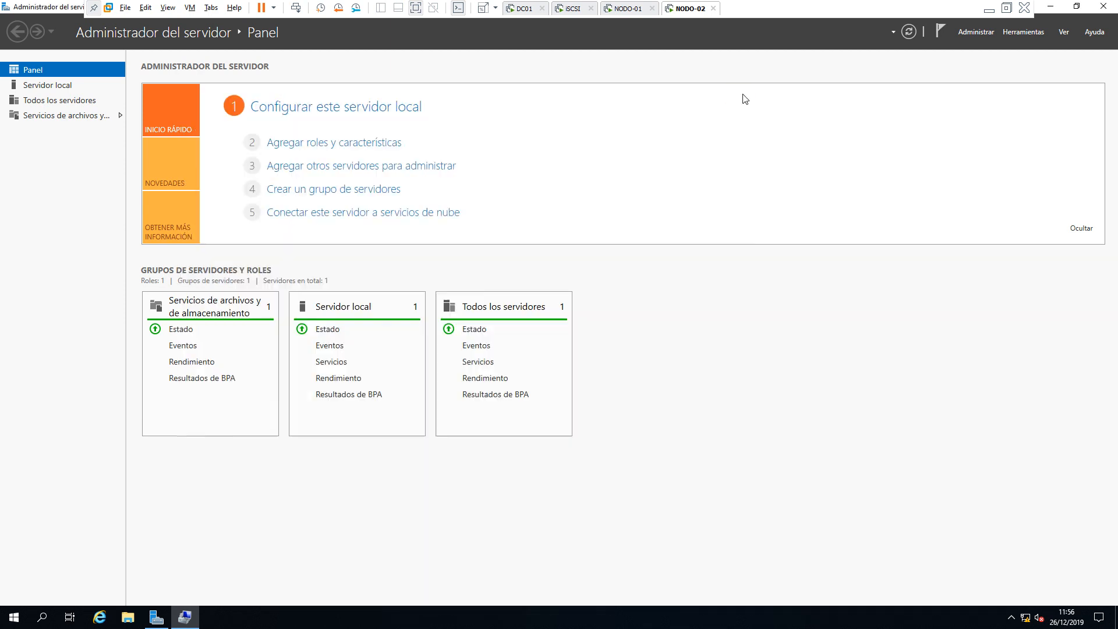
# Open the Quorum (Q:) drive in File Explorer on NODO-02 and create a folder named Nodo2 in it
pyautogui.click(128, 617)
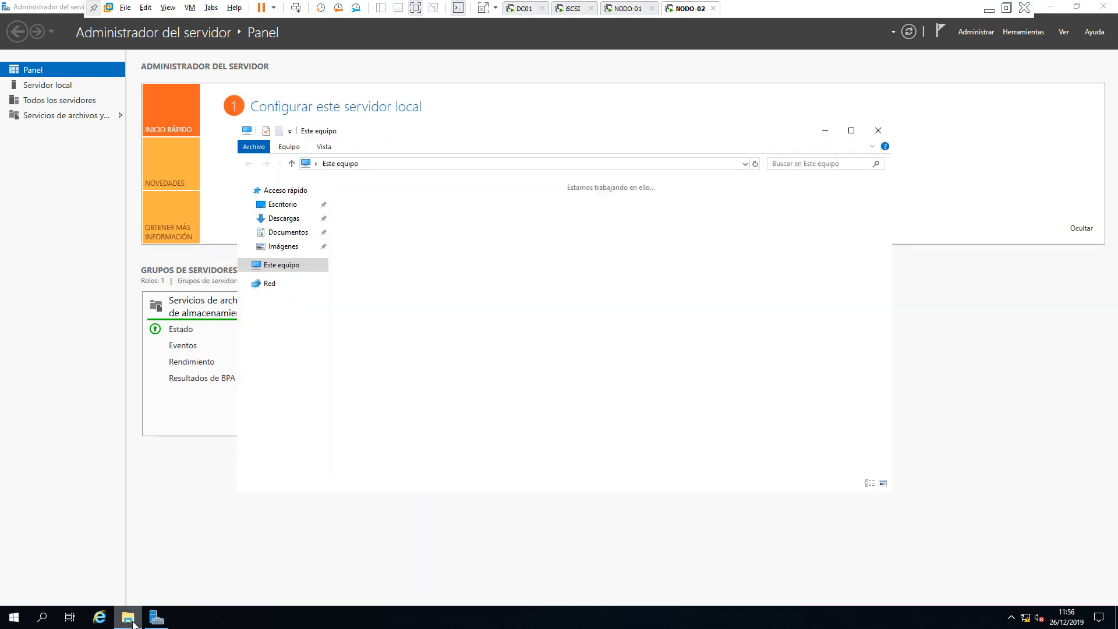
pyautogui.doubleClick(701, 324)
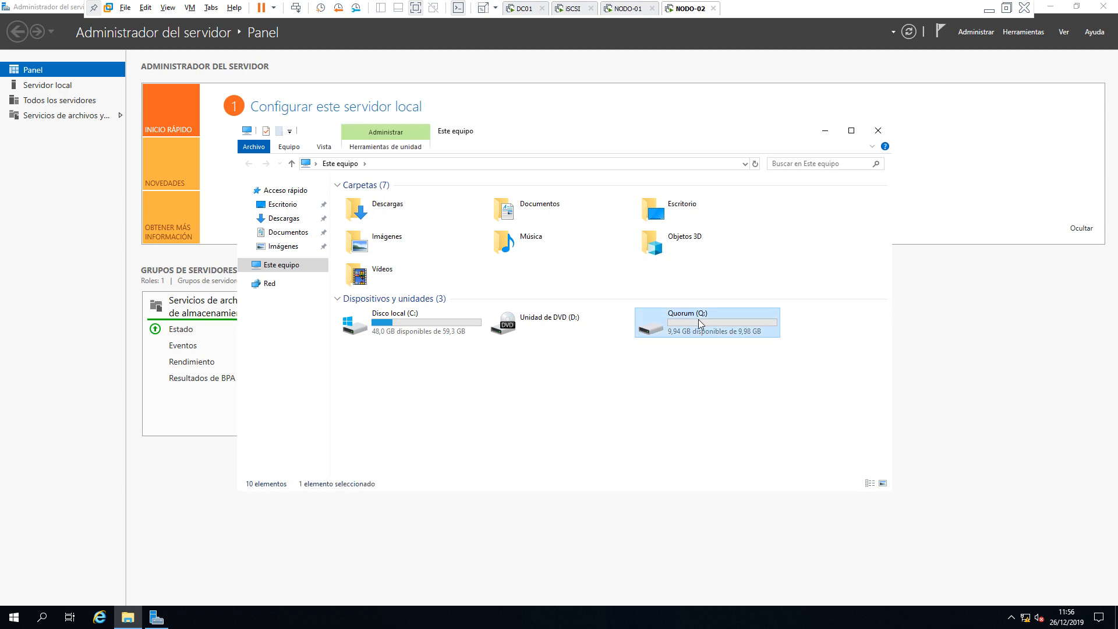
pyautogui.rightClick(445, 227)
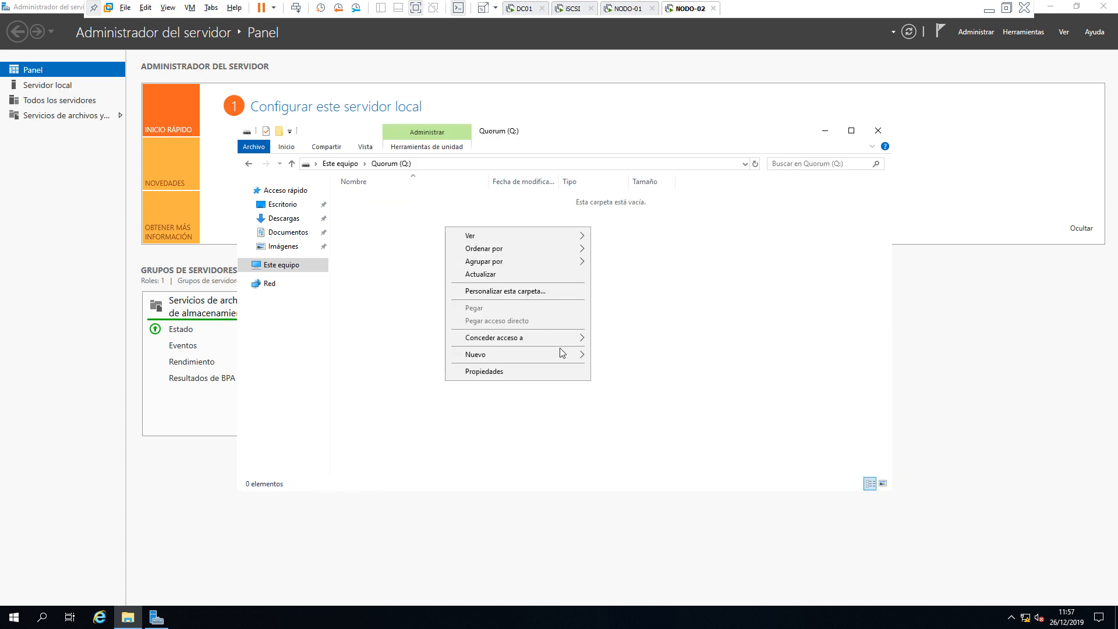
pyautogui.moveTo(580, 362)
pyautogui.click(617, 356)
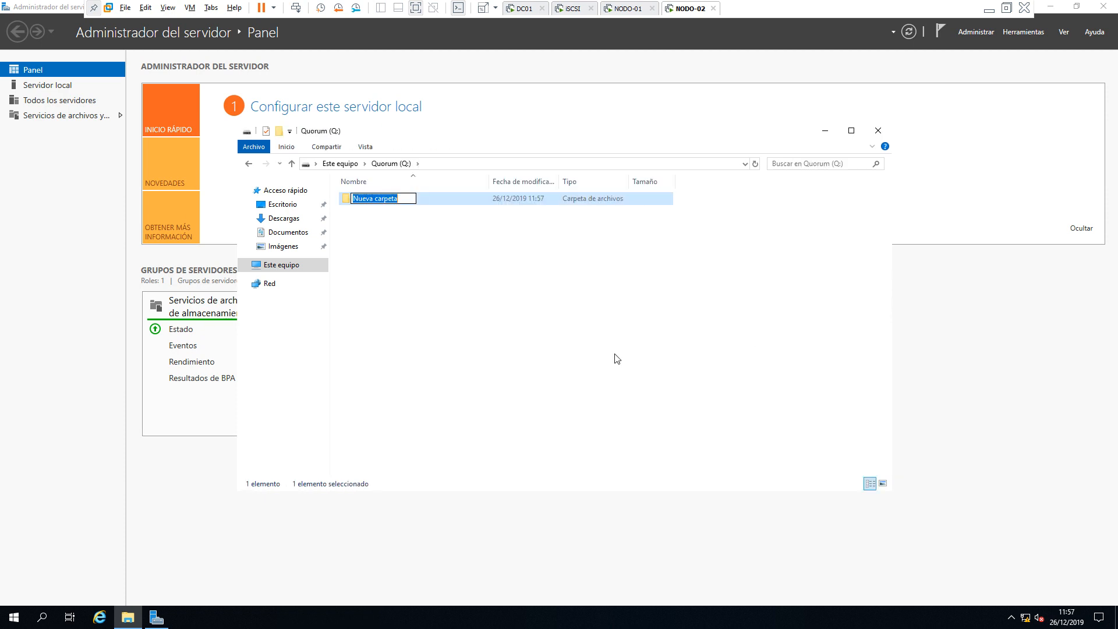
pyautogui.write('Nood')
pyautogui.press('BackSpace')
pyautogui.press('BackSpace')
pyautogui.write('do')
pyautogui.press('Return')
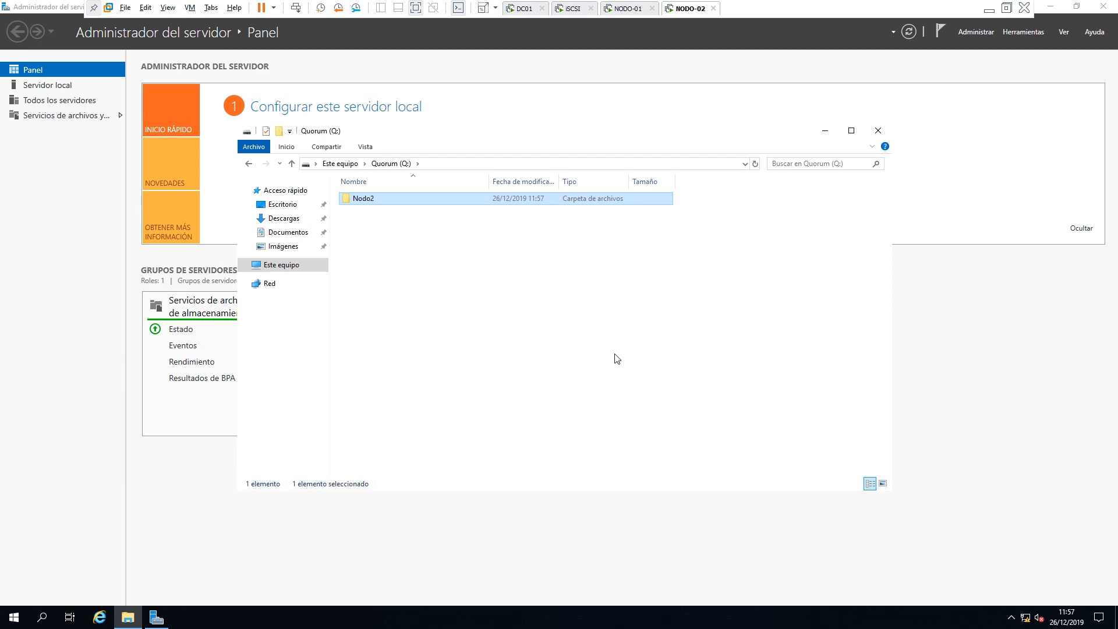
# Switch to NODO-01, reopen the Quorum (Q:) drive to check its contents, and close File Explorer
pyautogui.click(618, 9)
pyautogui.click(343, 164)
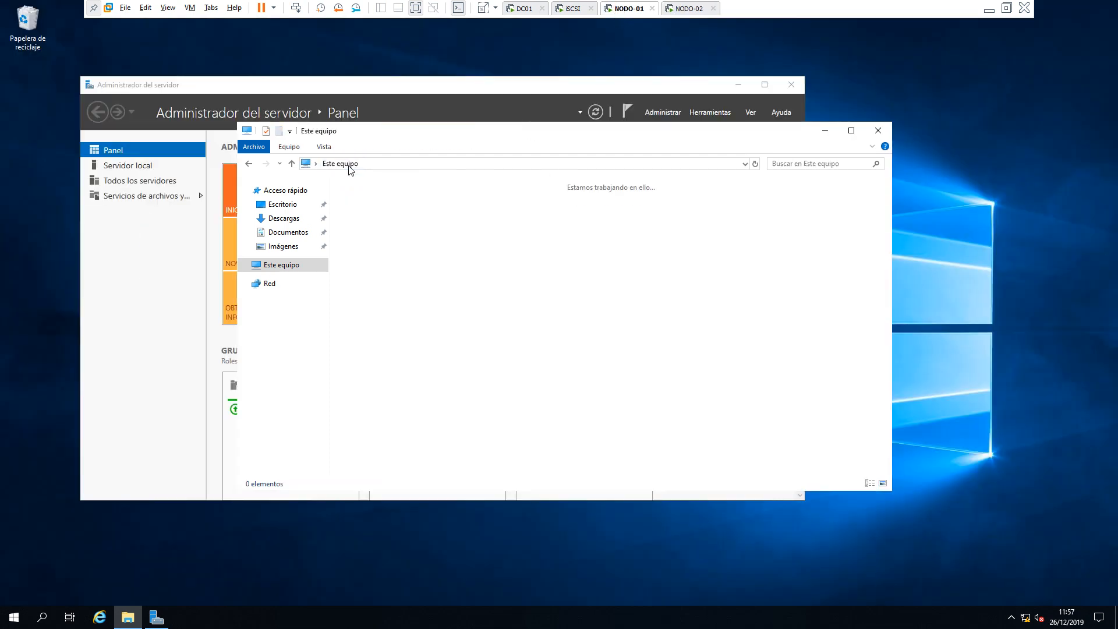
pyautogui.doubleClick(679, 320)
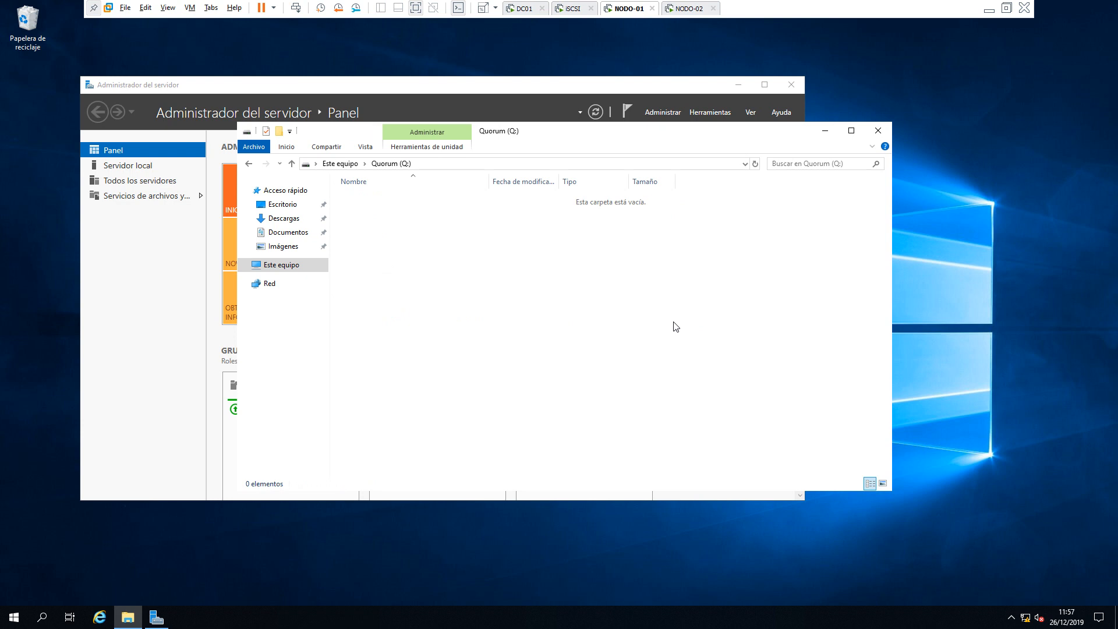
pyautogui.click(878, 132)
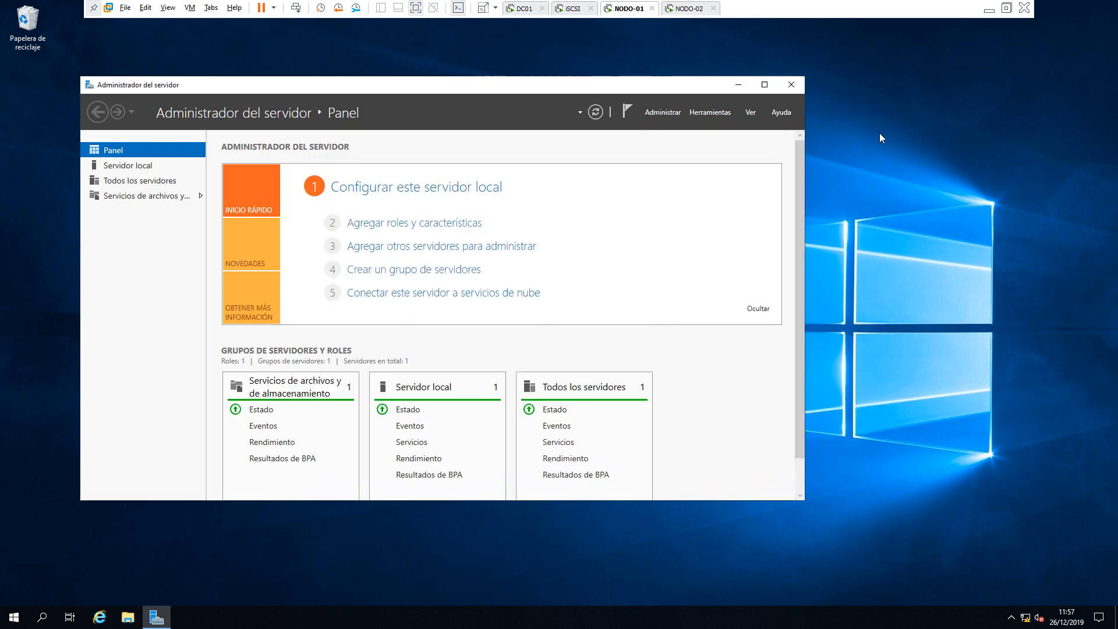
# Check the state of Disco 1 in Disk Management on NODO-01 and close Computer Management
pyautogui.click(711, 114)
pyautogui.click(720, 129)
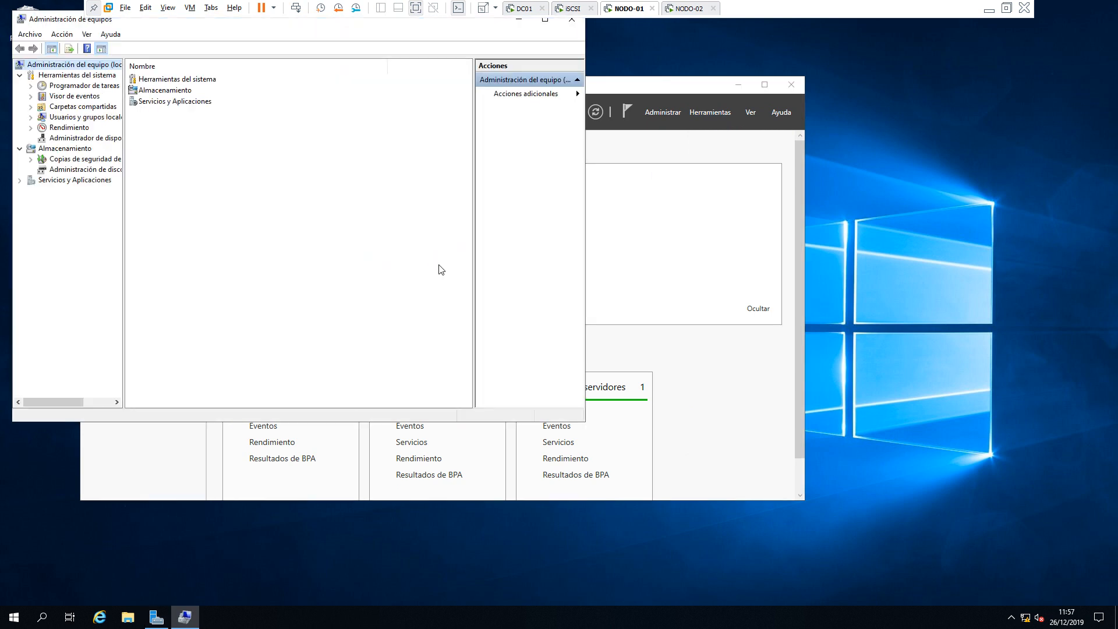
pyautogui.click(89, 170)
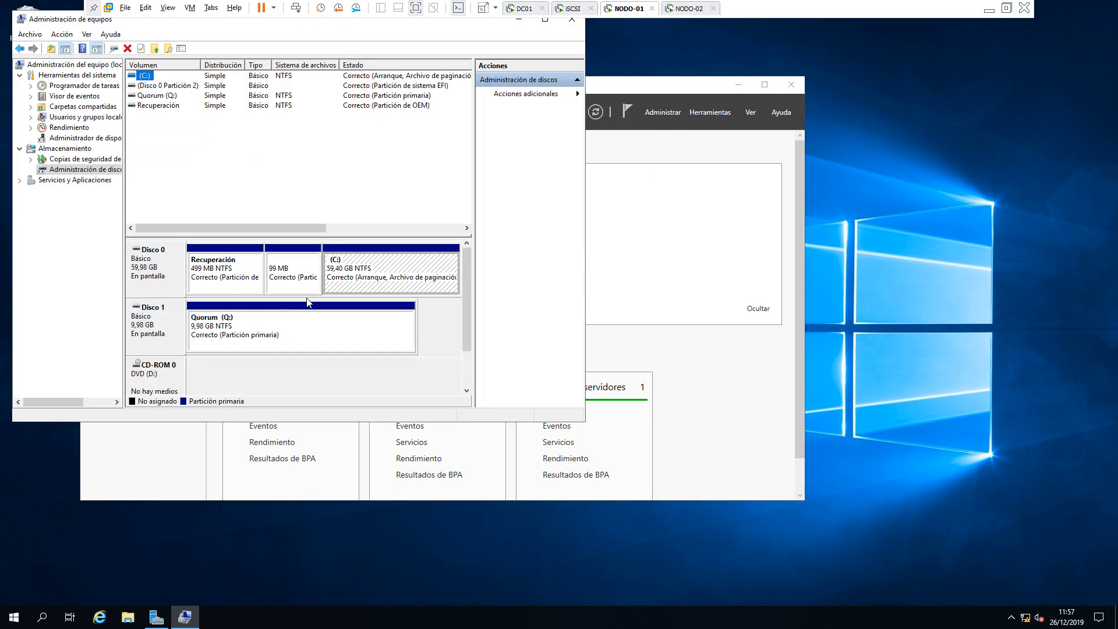
pyautogui.moveTo(368, 24); pyautogui.dragTo(420, 88)
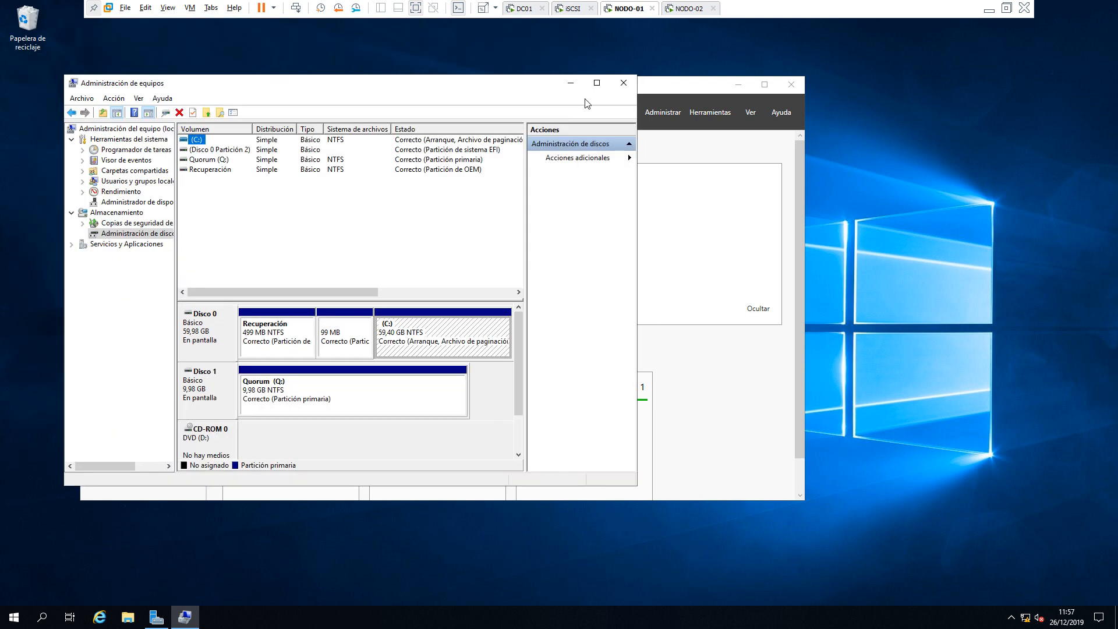
pyautogui.click(624, 84)
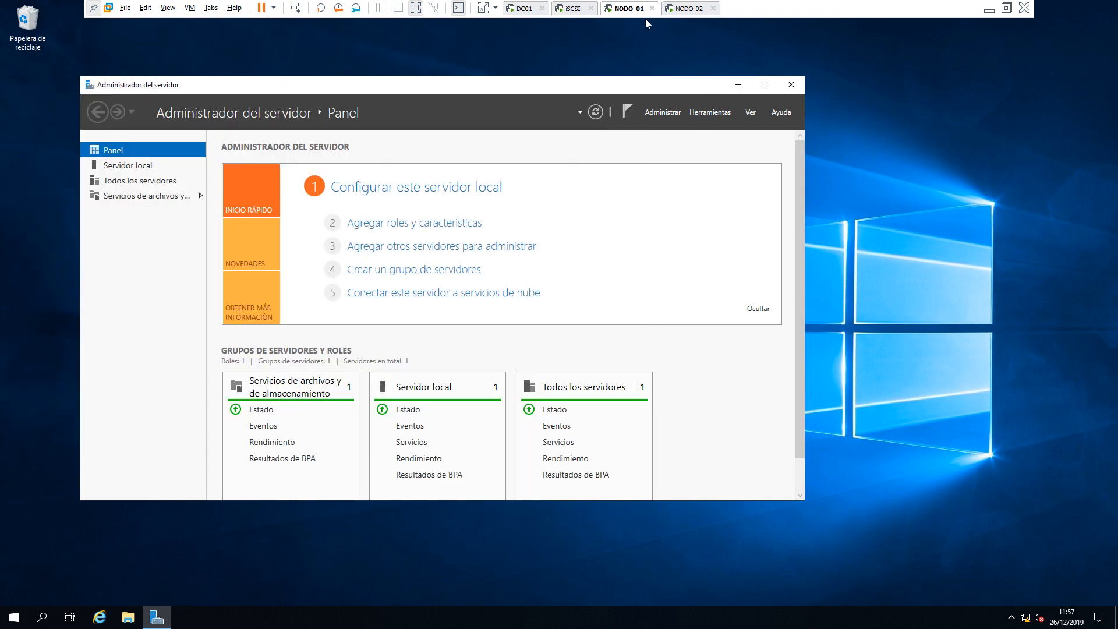